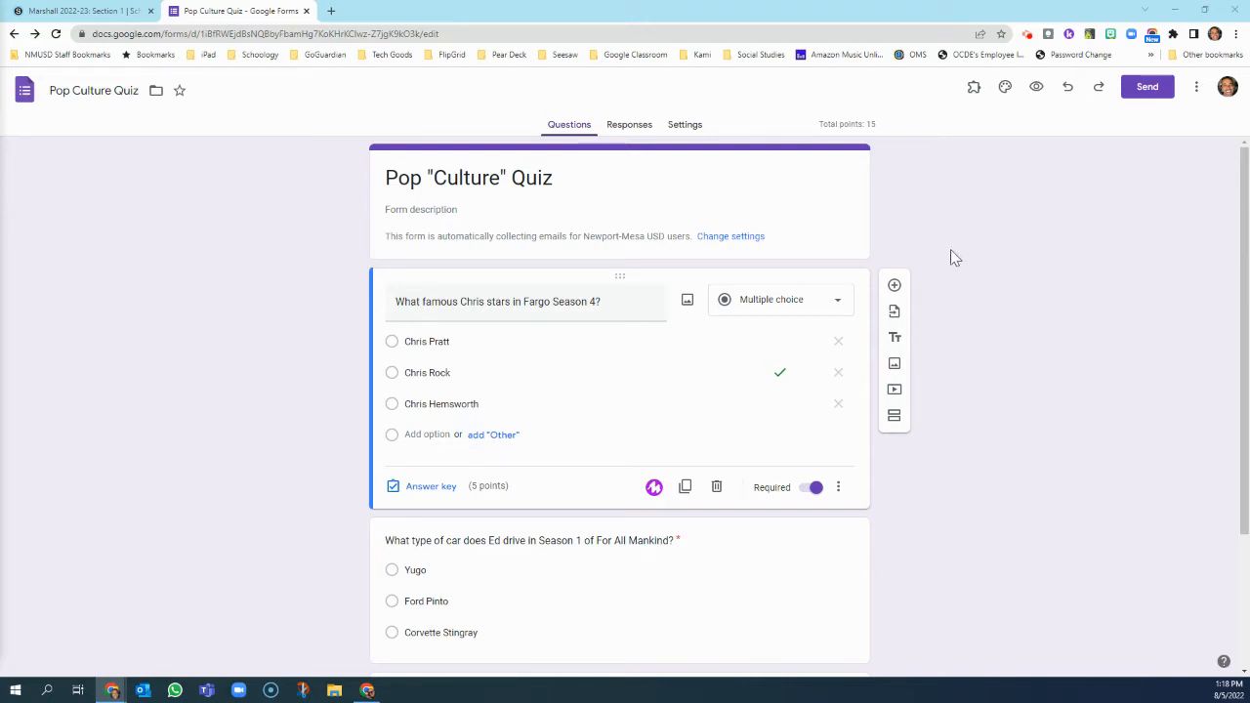
- Review the quiz, response, presentation and default settings of the Pop Culture Quiz form, including email collection, and return to its questions
click(687, 130)
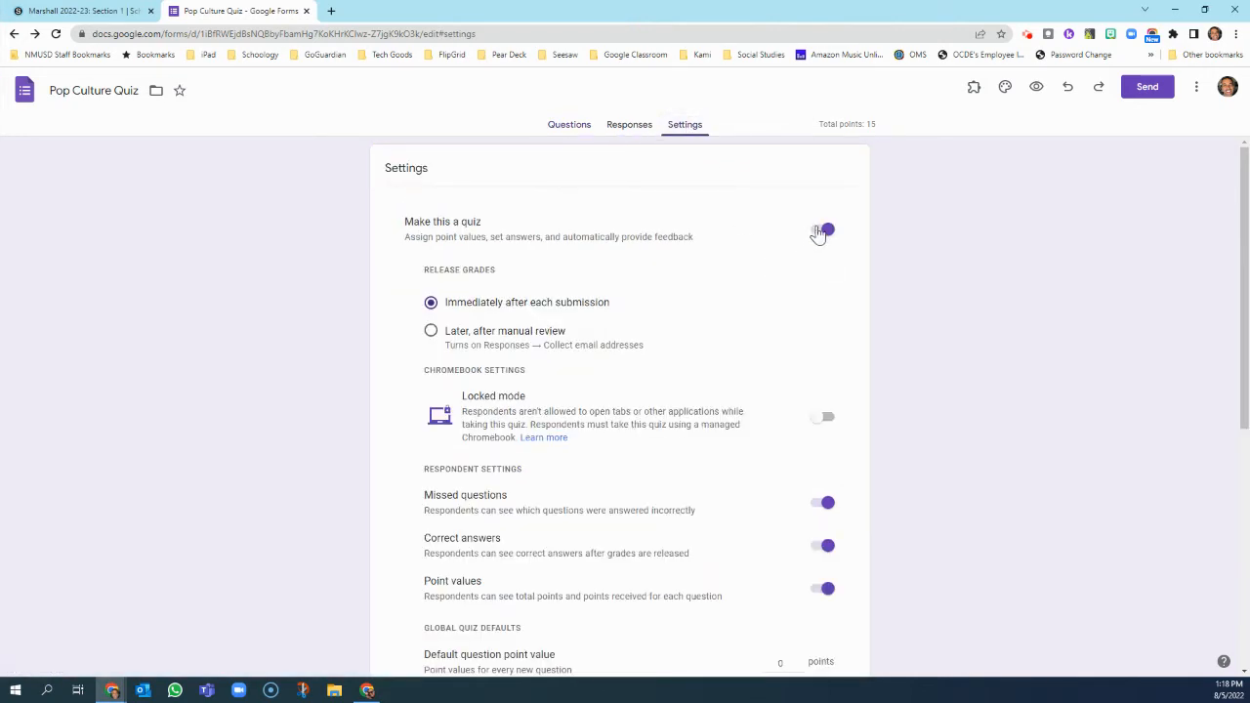
scroll(811, 283, down, 1)
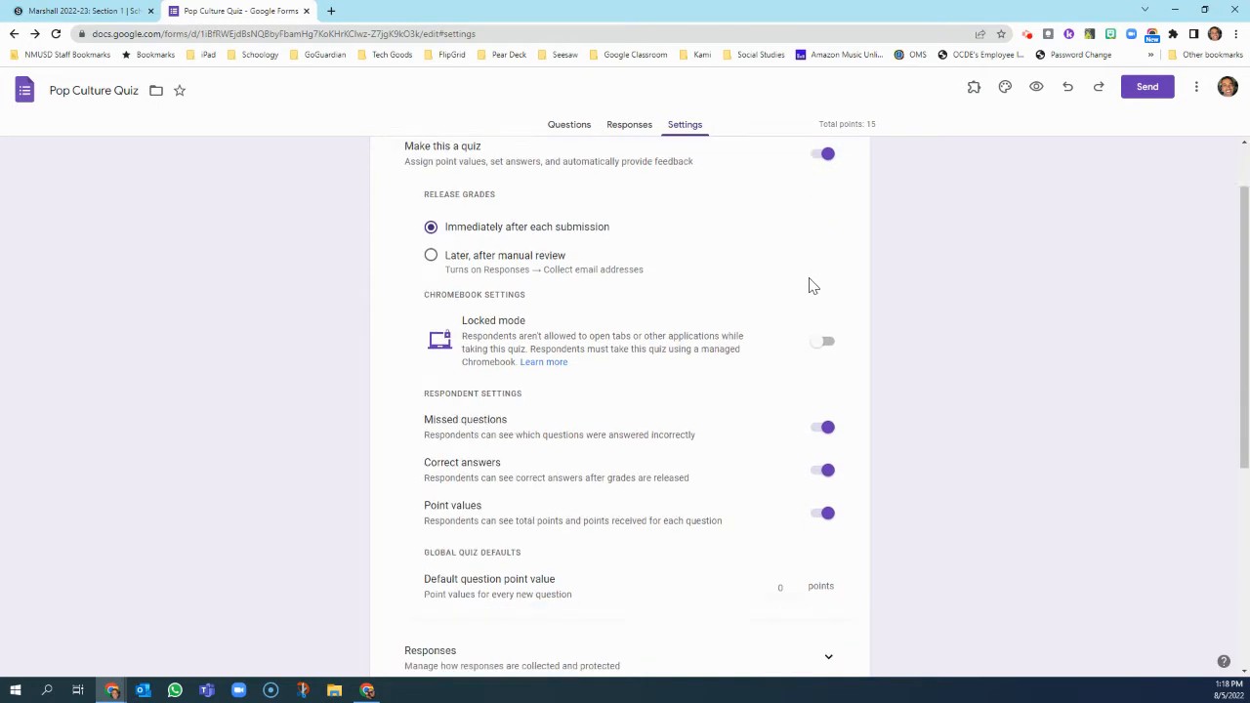
scroll(811, 285, down, 5)
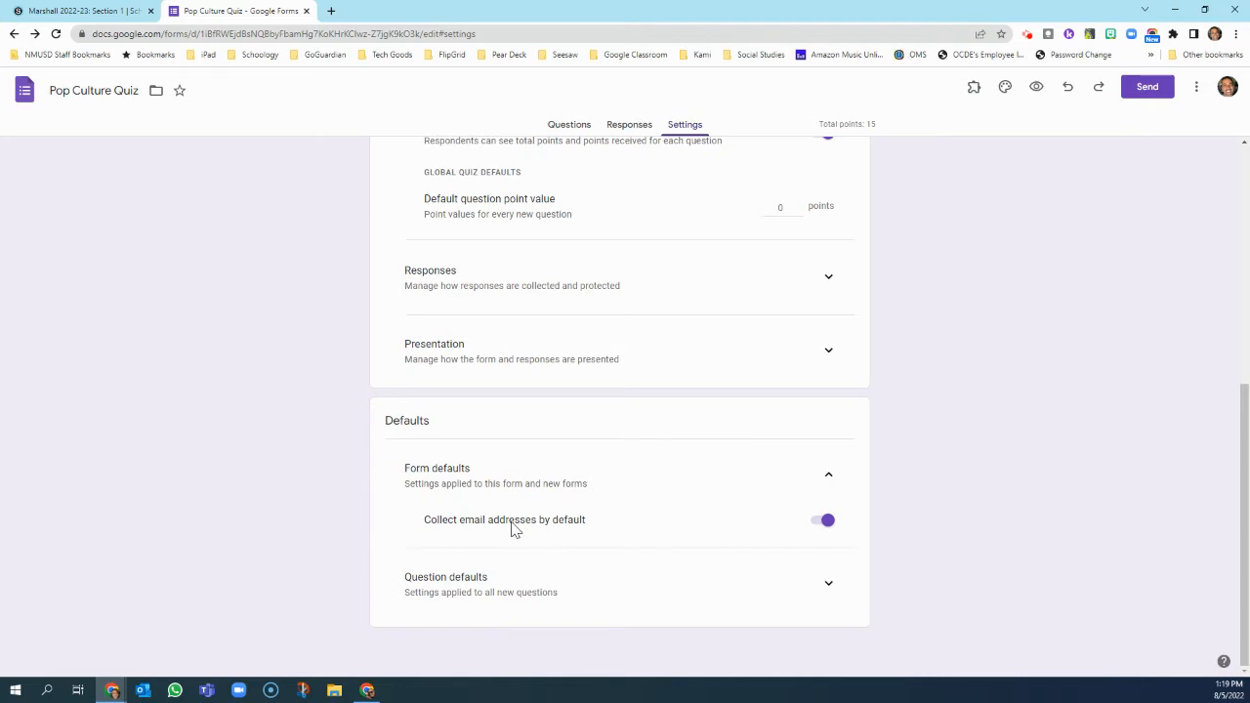
scroll(515, 530, up, 5)
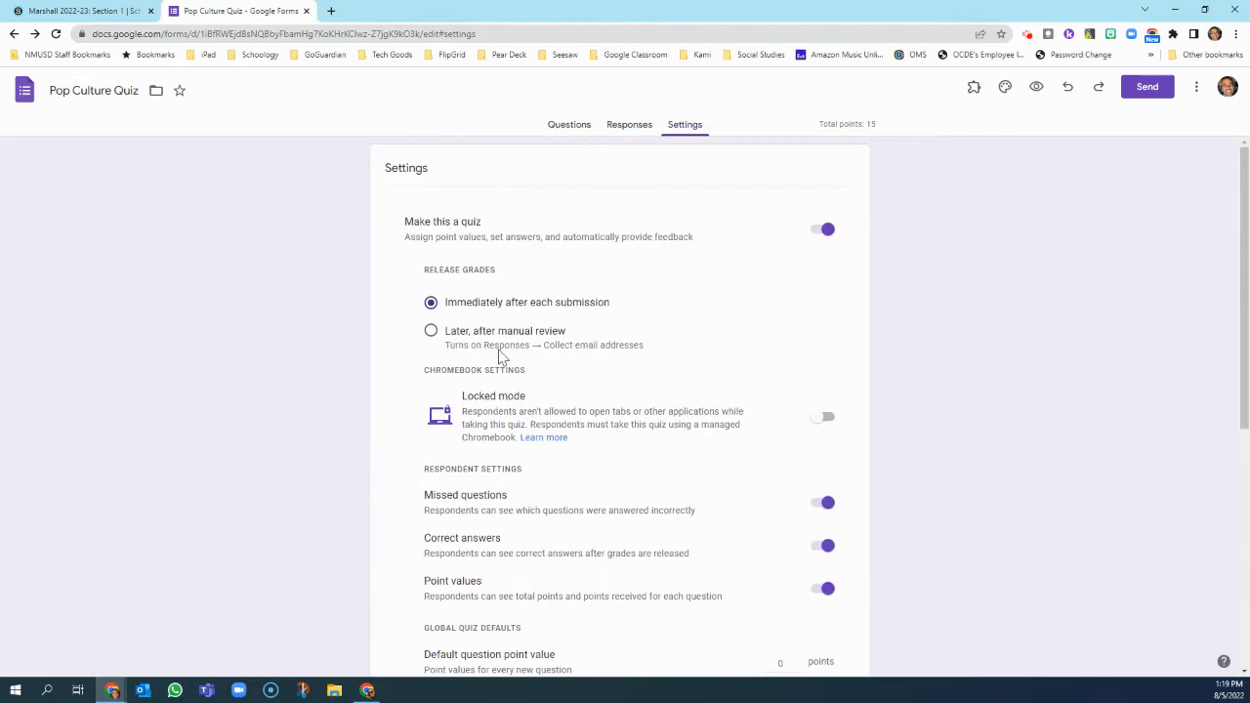
click(569, 128)
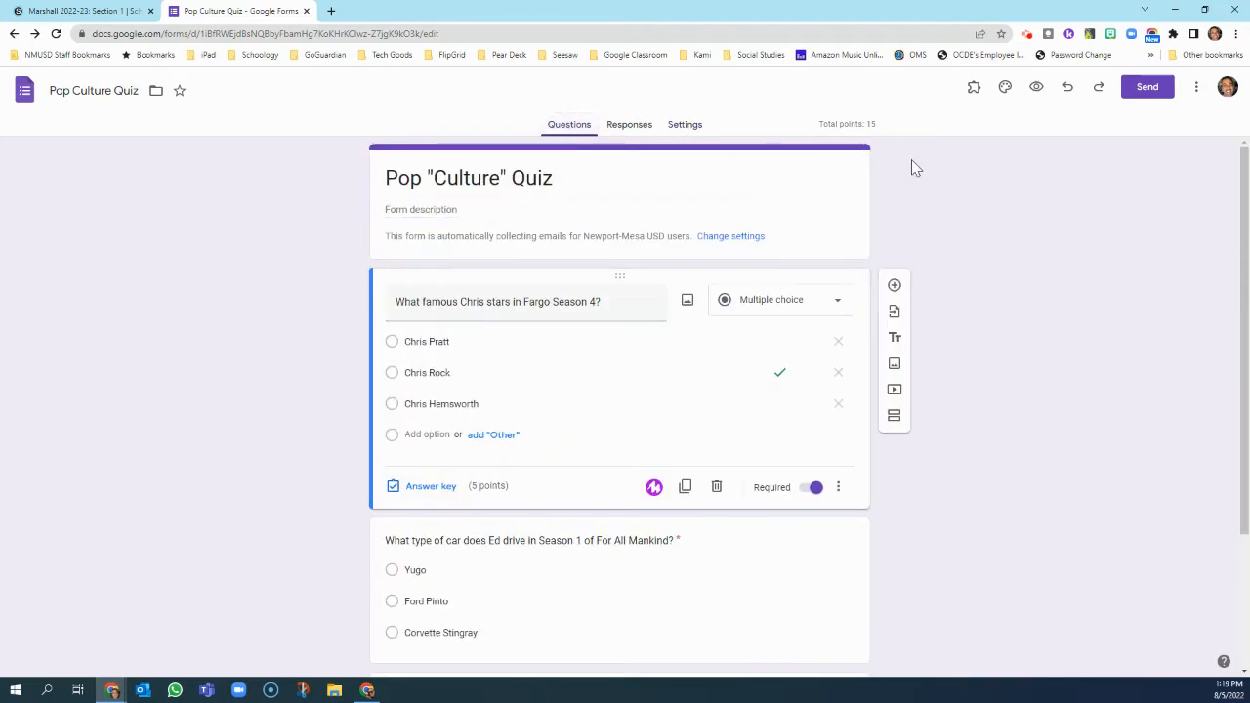
- Copy the full, unshortened share link of the Pop Culture Quiz form and close the send dialog
click(1149, 88)
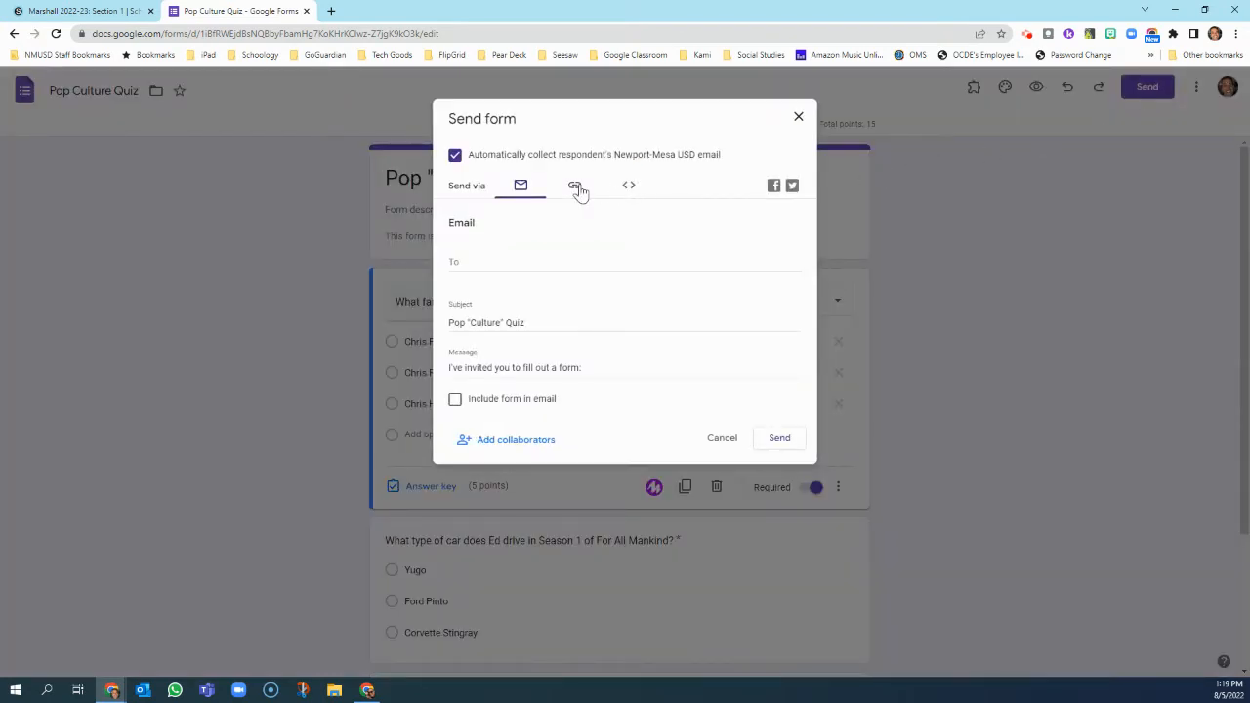
click(576, 186)
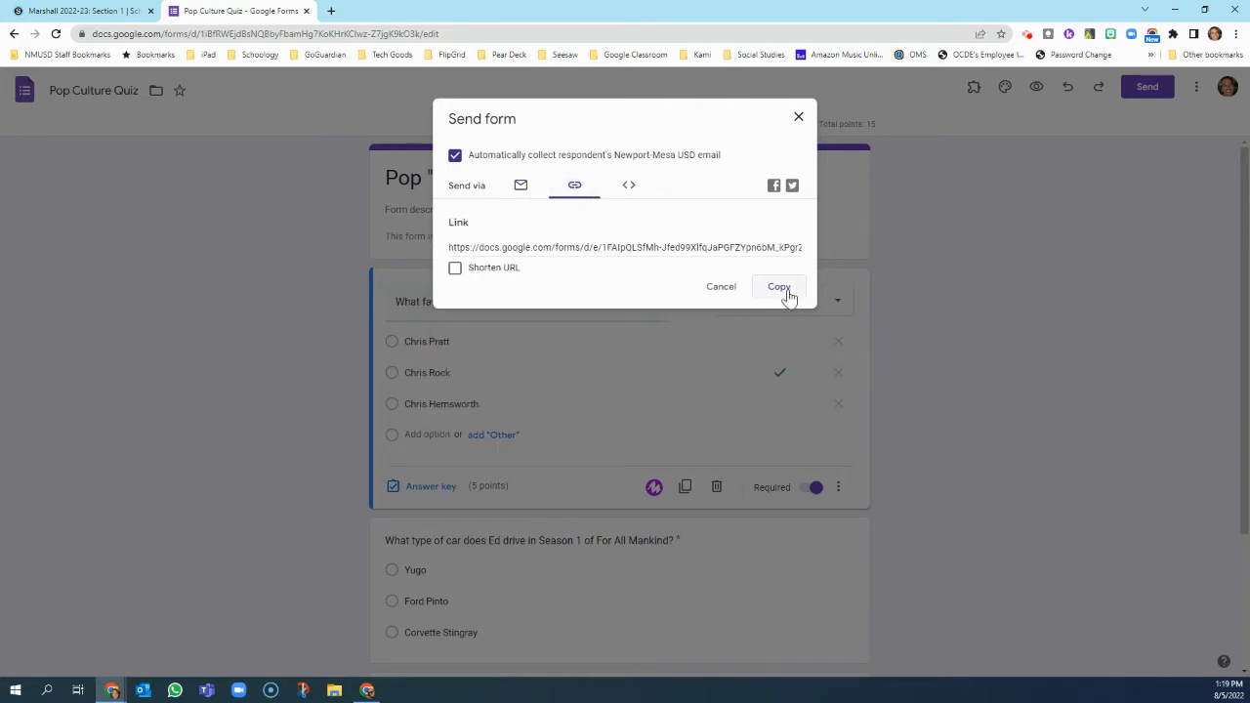
click(779, 287)
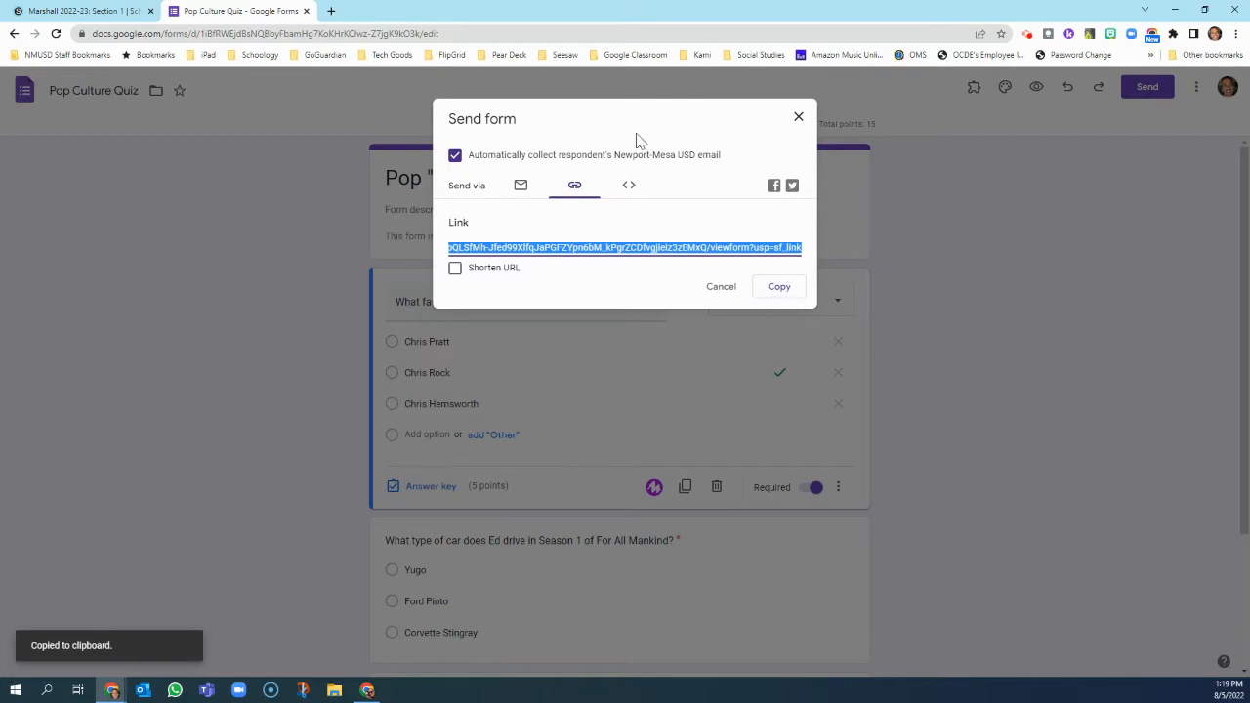
click(799, 117)
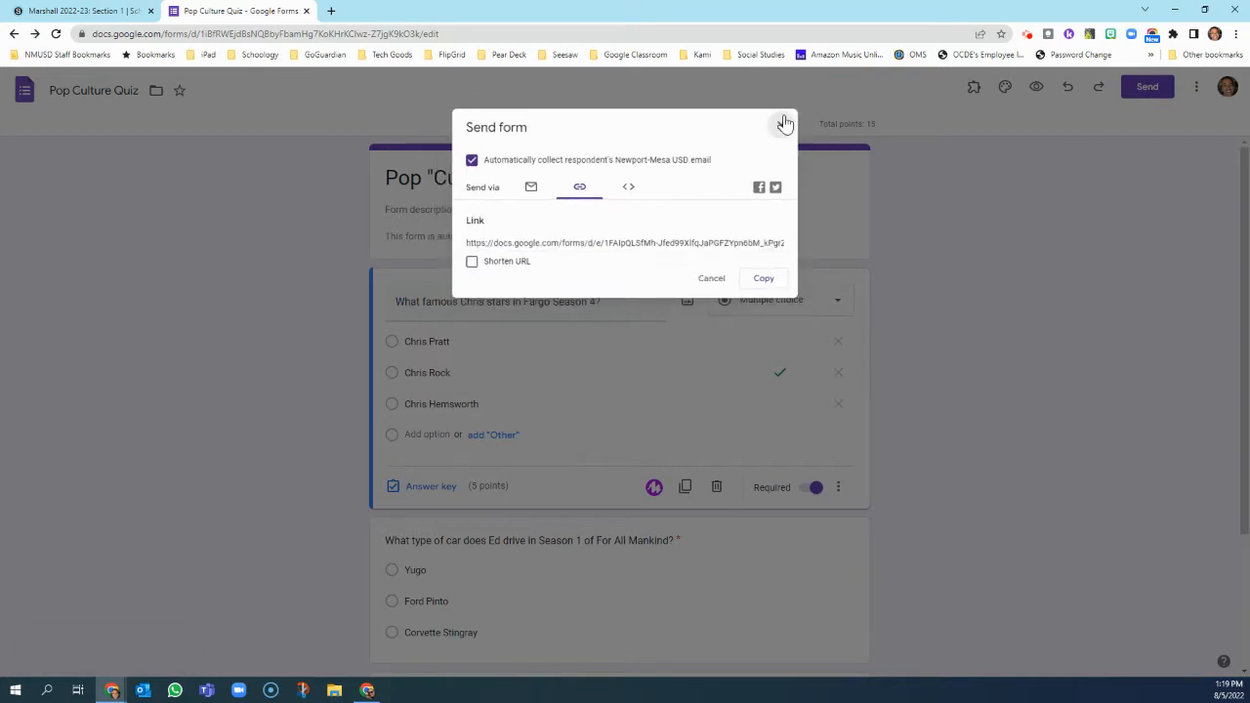
- Switch to the Schoology course and start a new external tool material titled "Pop Culture Quiz"
click(110, 17)
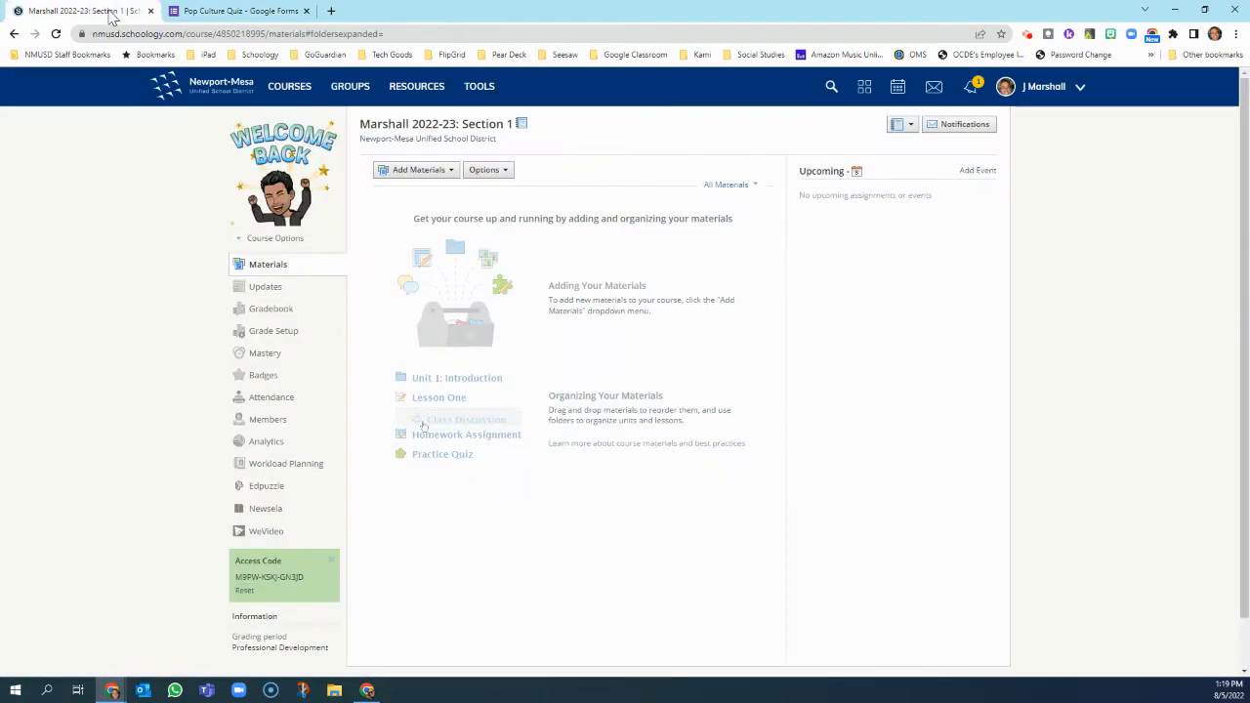
click(450, 172)
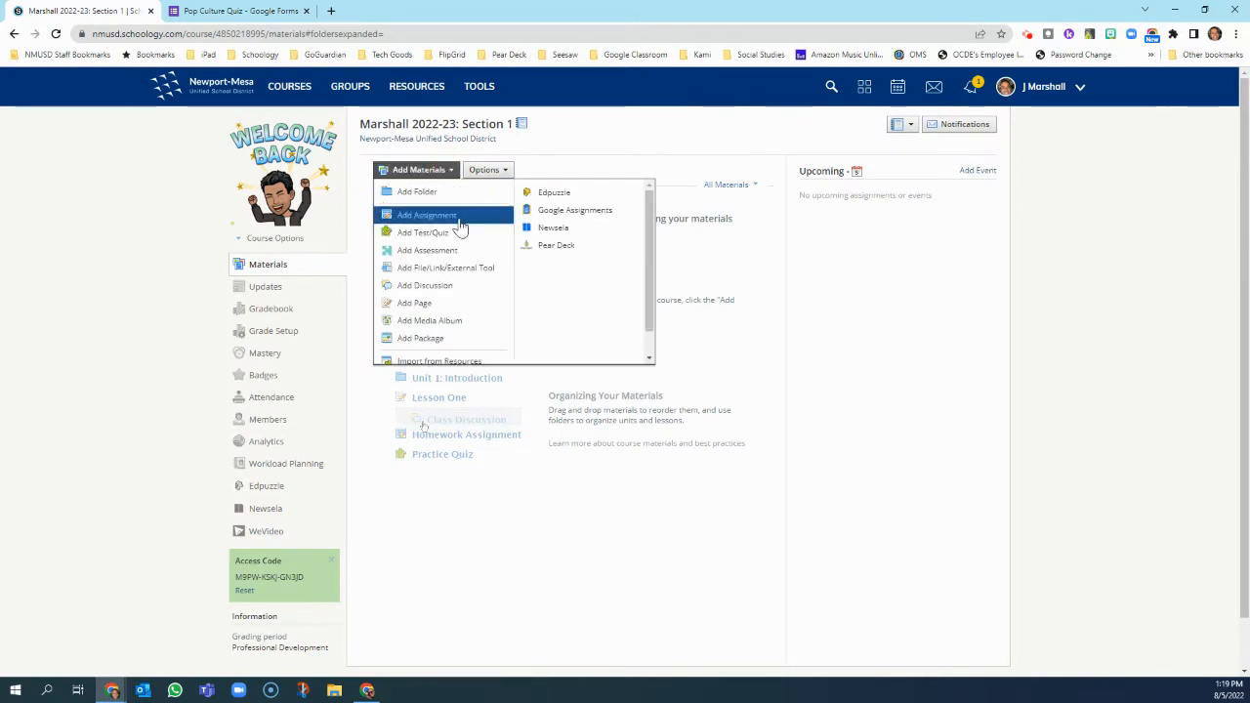
click(496, 274)
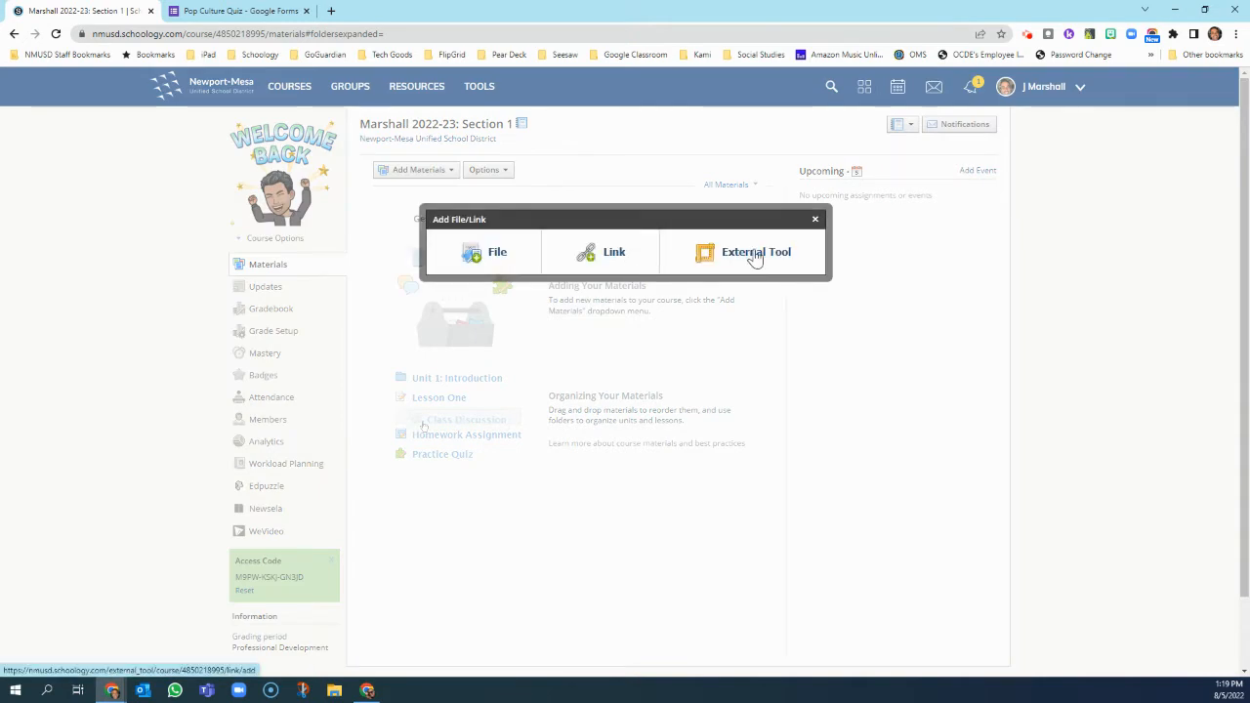
click(755, 254)
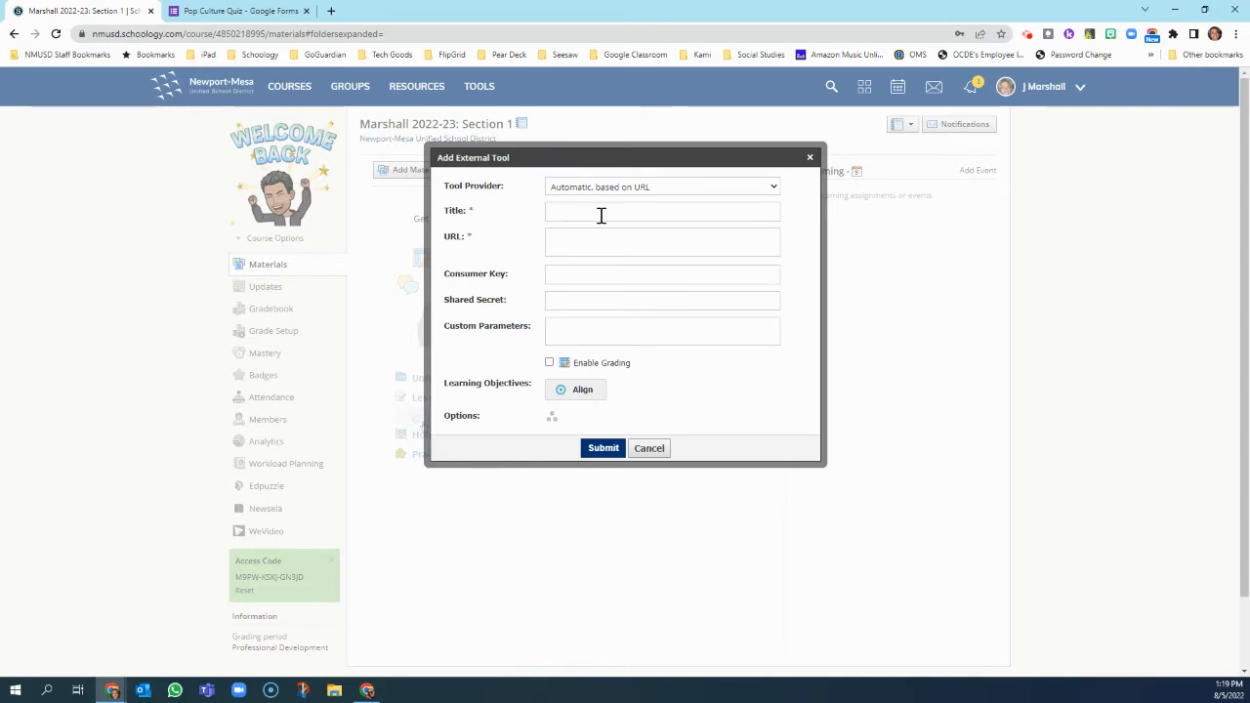
click(602, 215)
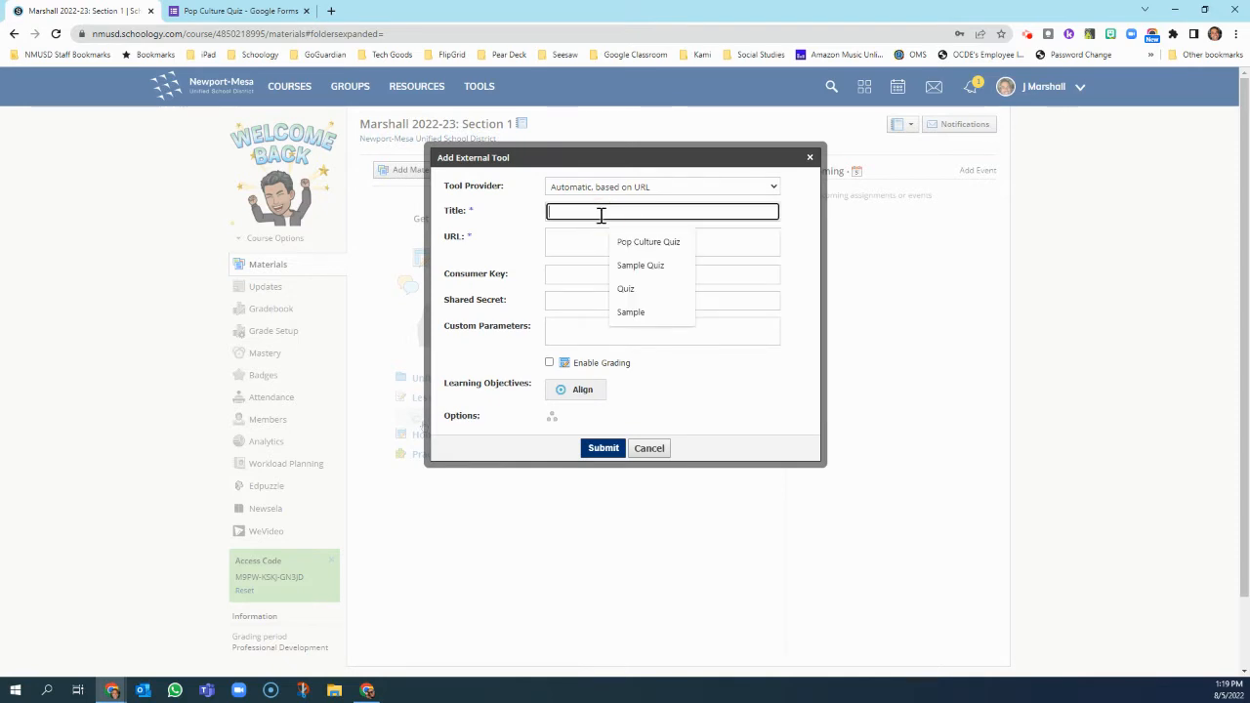
click(651, 242)
- Paste the copied form link as the external tool's URL and submit the new material
click(629, 247)
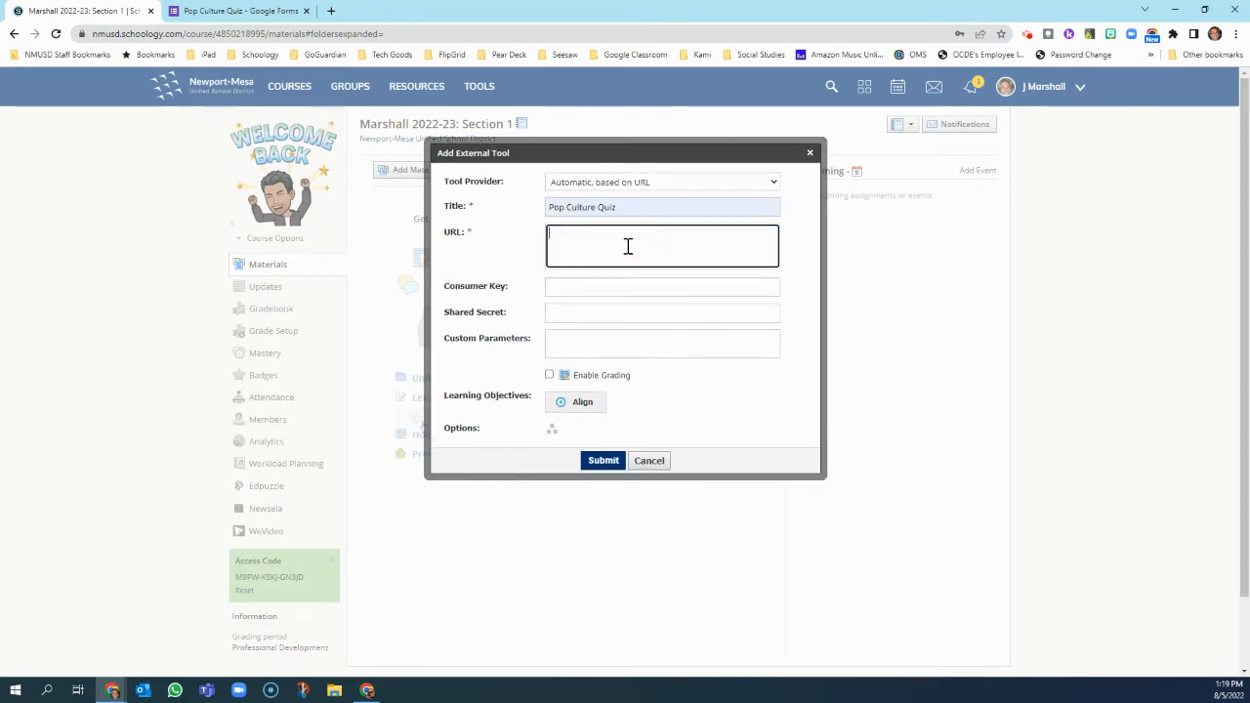
right_click(613, 237)
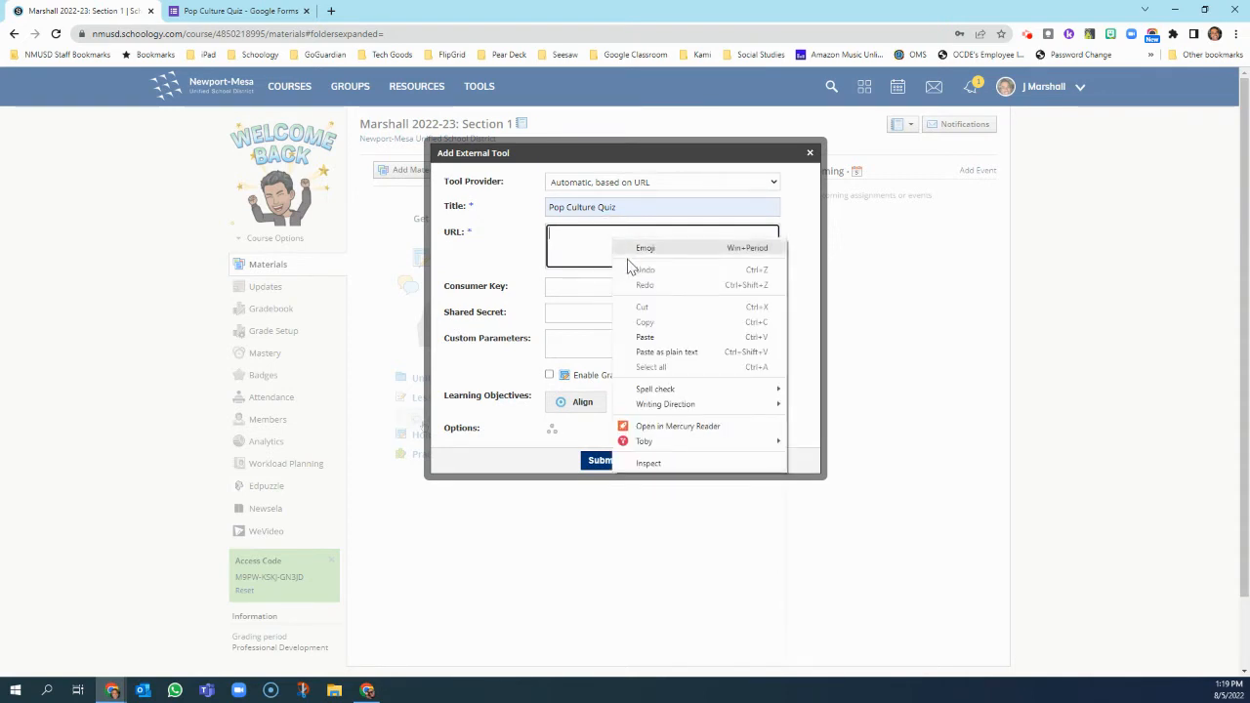
click(647, 339)
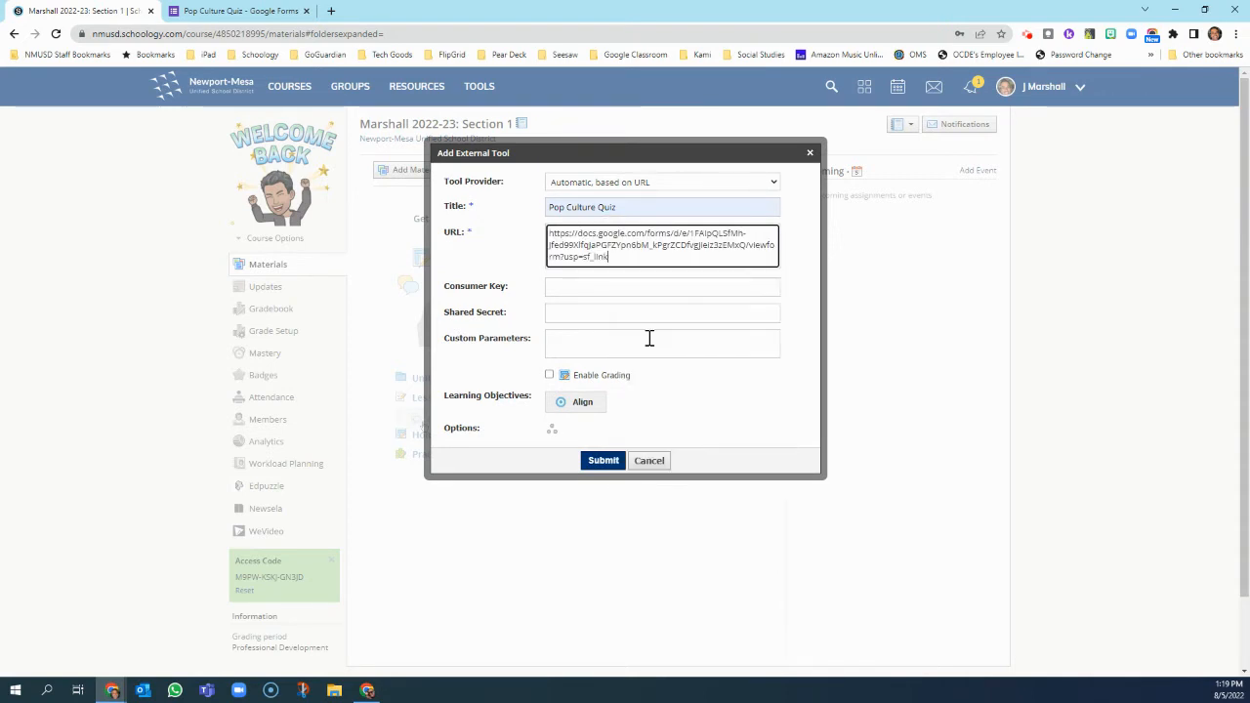
click(602, 462)
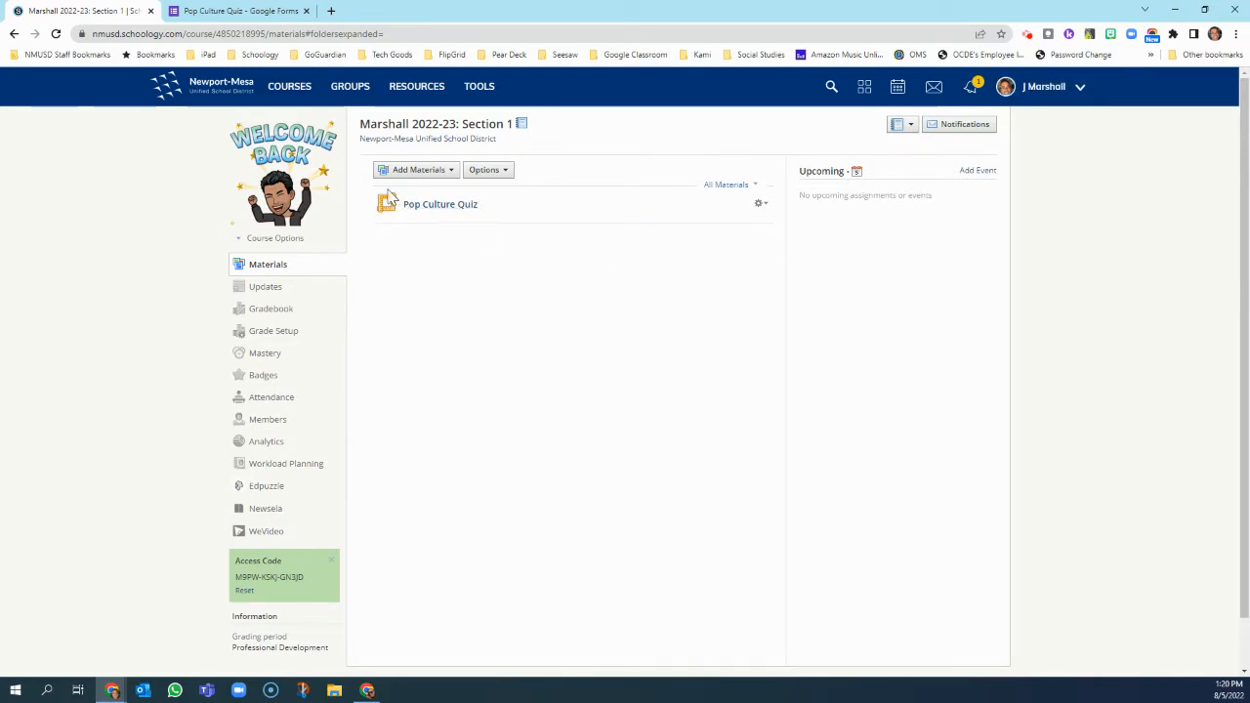
- Open the Pop Culture Quiz material and switch its form to the dummy student's Google account
click(436, 209)
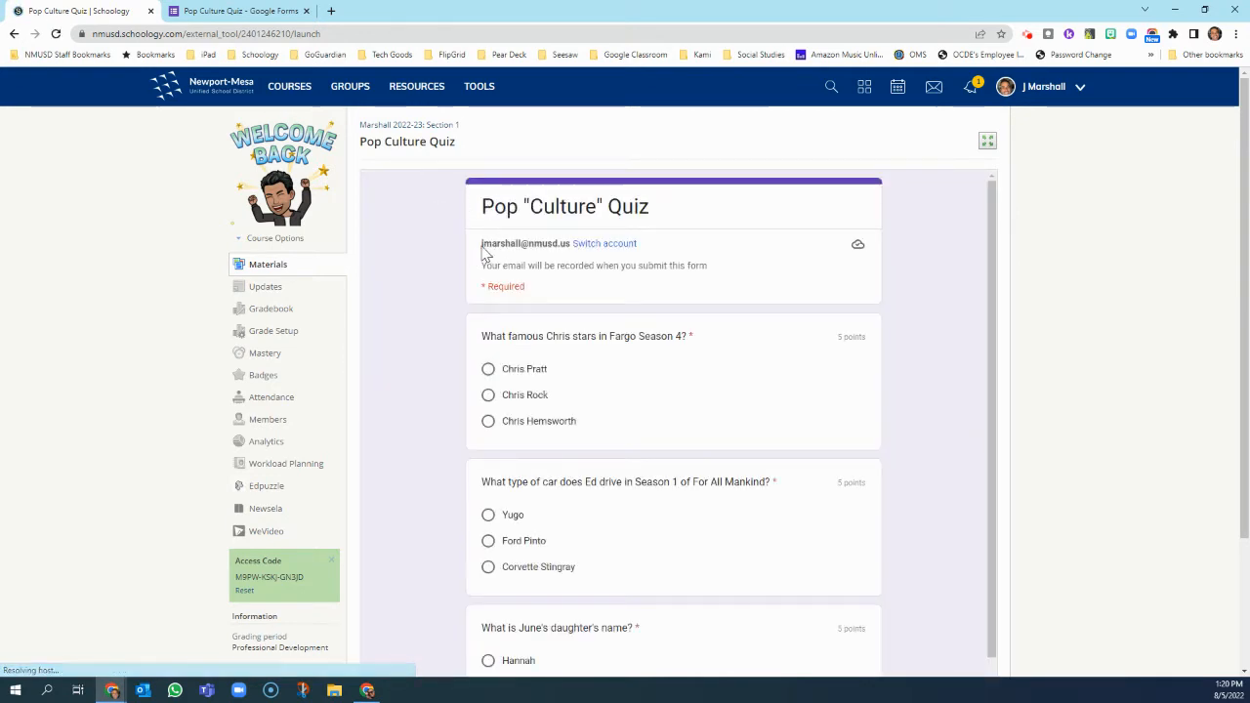
click(489, 245)
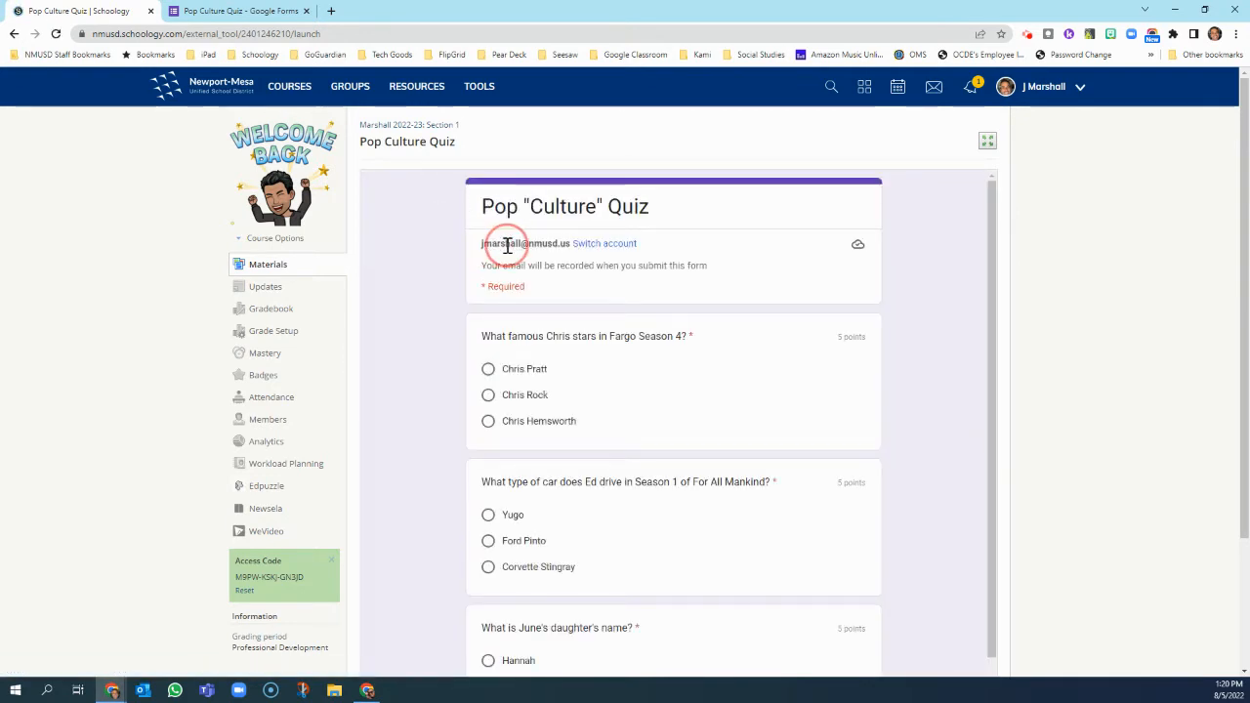
click(607, 244)
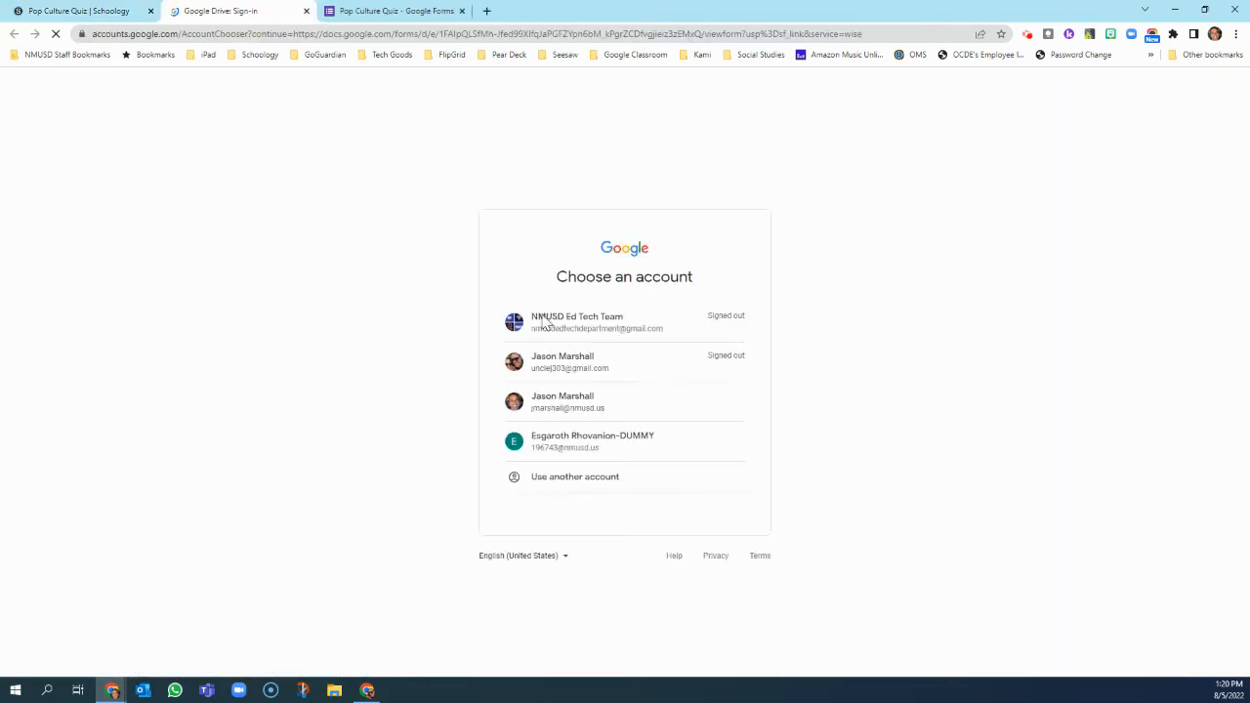
click(571, 451)
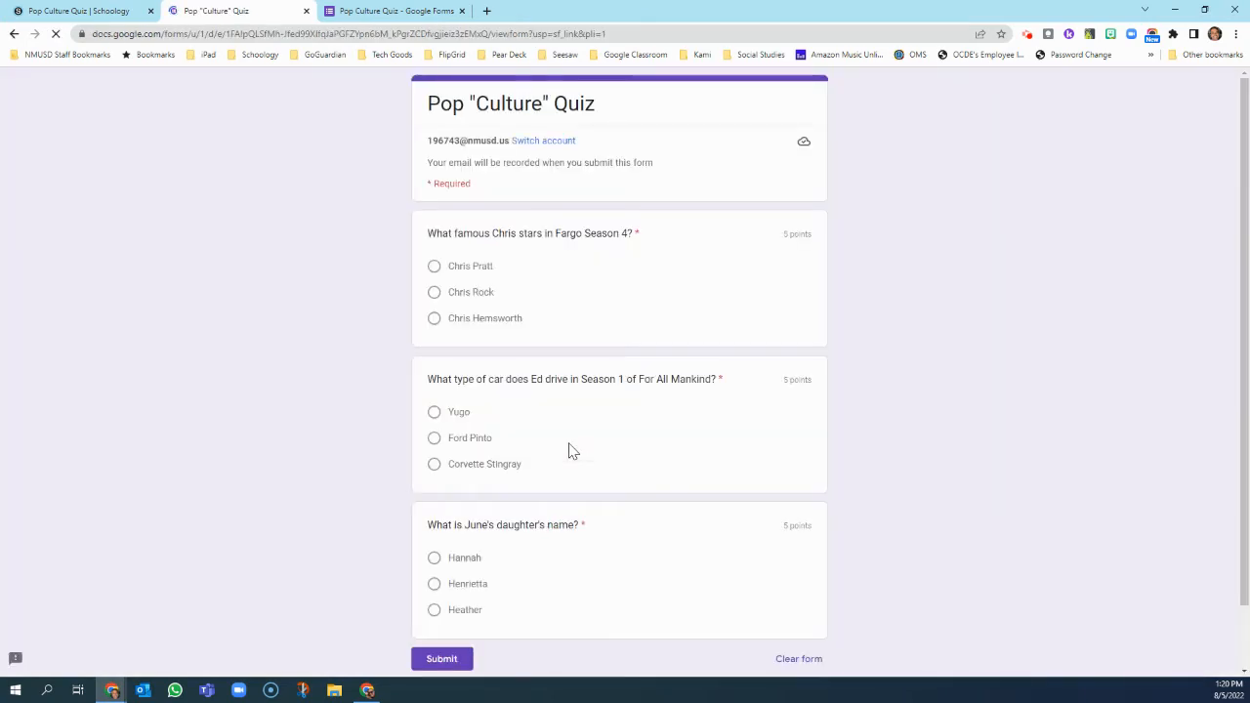
click(441, 144)
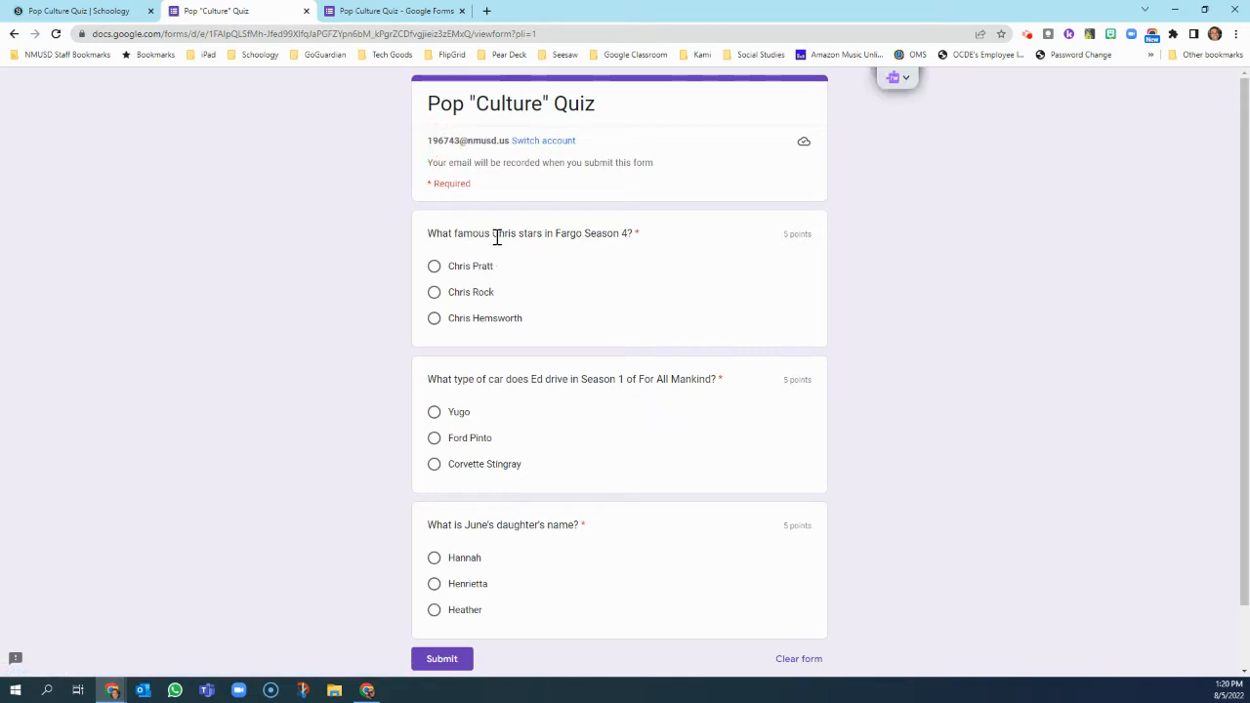
- Answer the quiz with Chris Rock, Corvette Stingray and Heather, and submit the response
click(434, 295)
scroll(542, 398, down, 1)
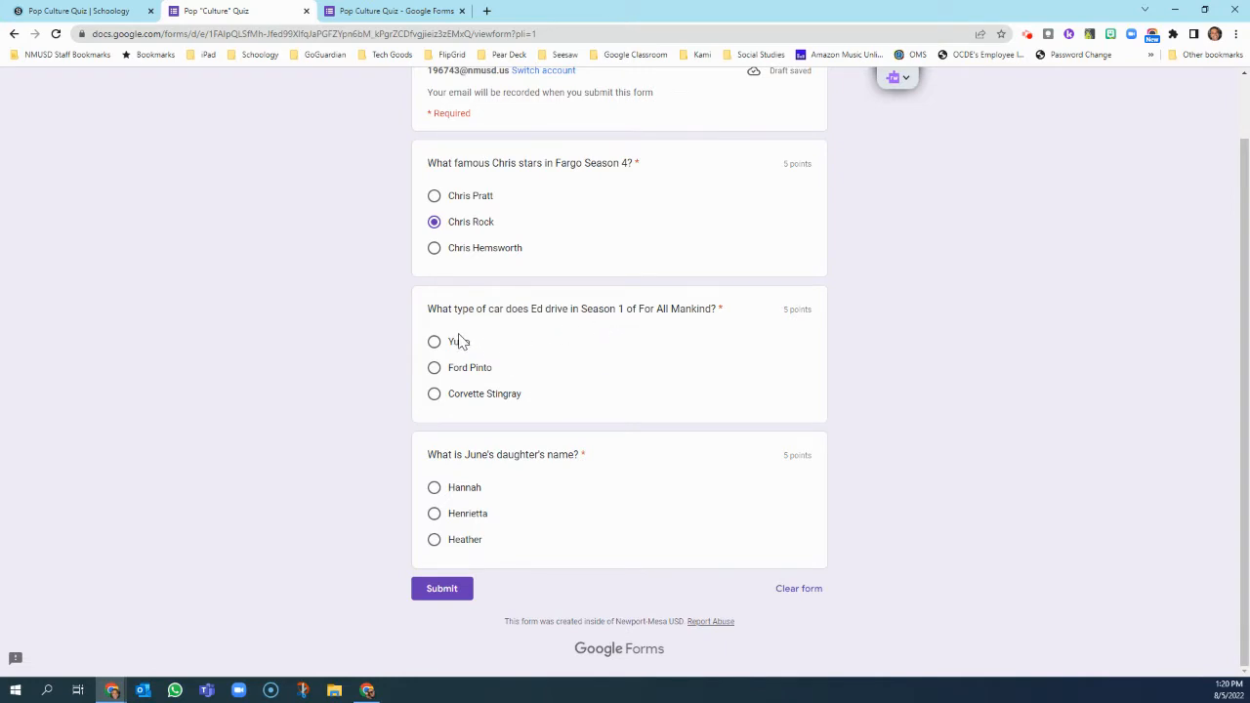
click(435, 395)
click(435, 541)
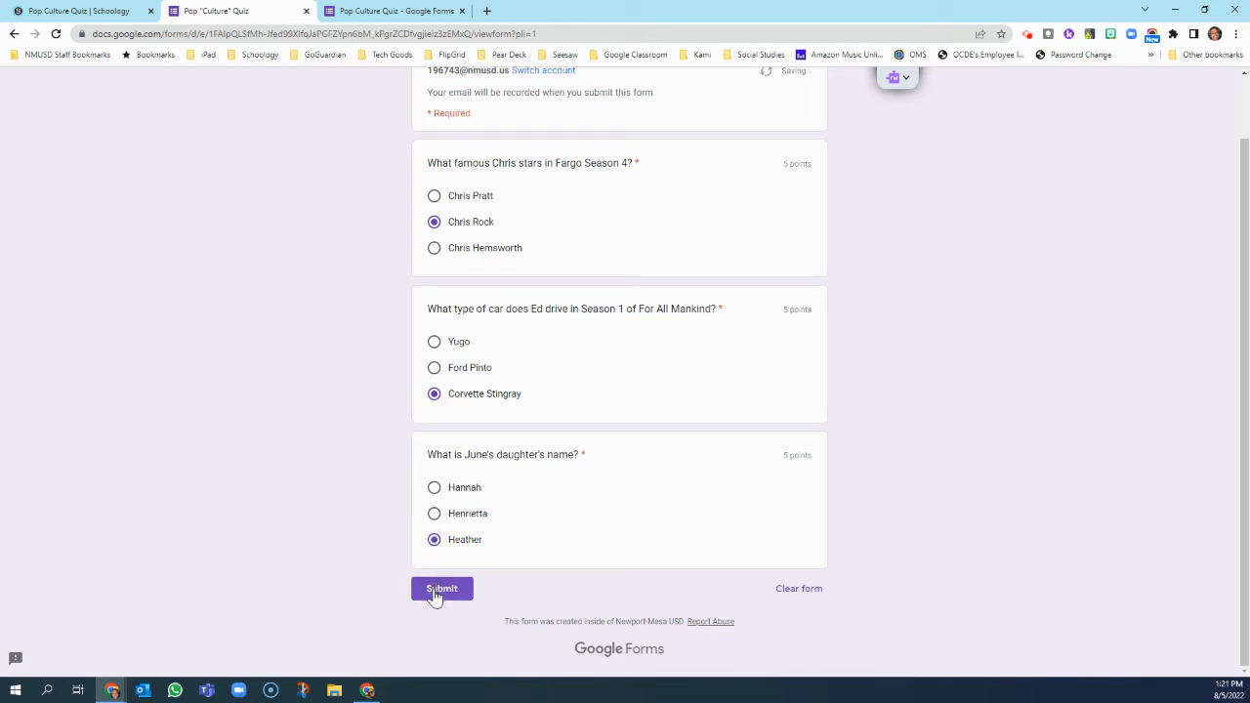
click(435, 593)
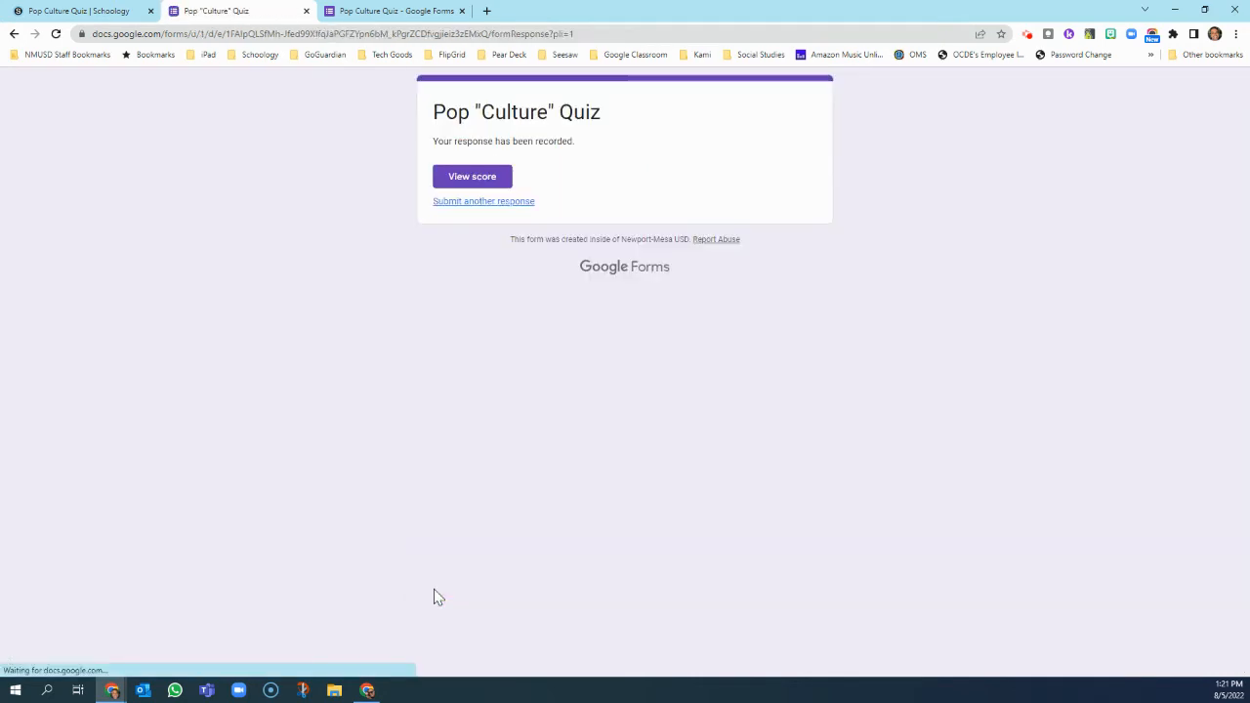
- Close the submitted form page, return to the Schoology course and open its gradebook
click(305, 10)
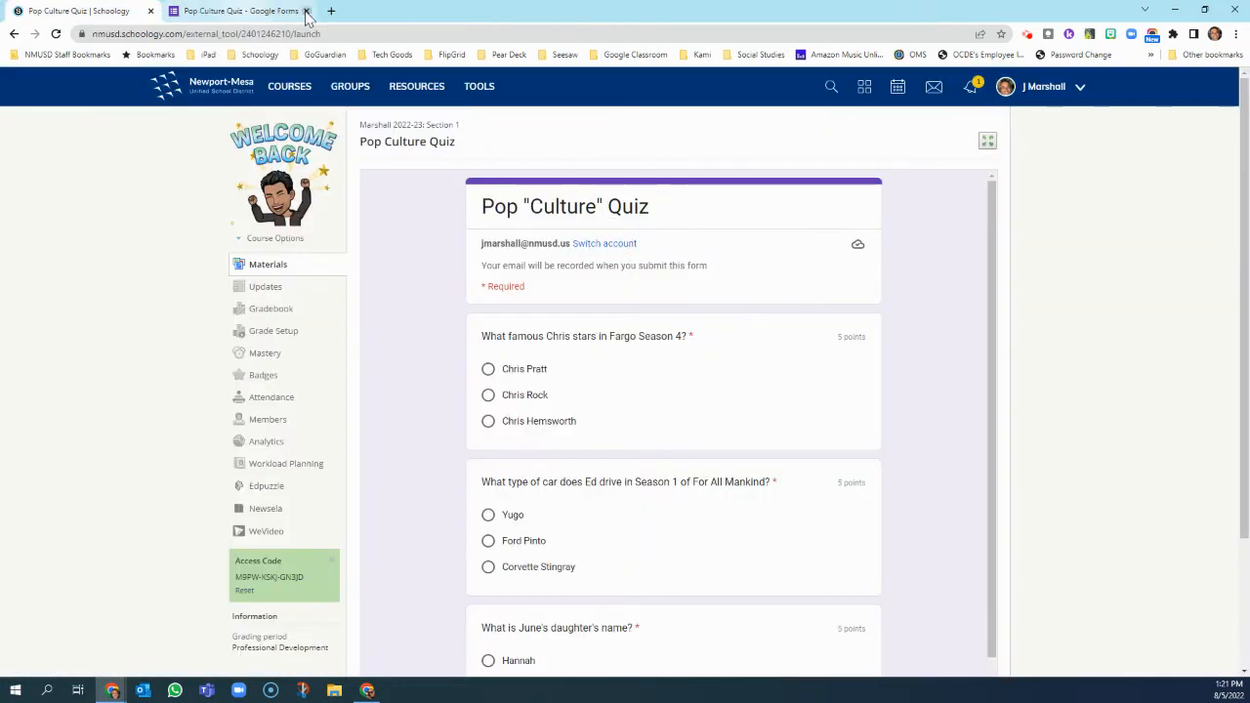
click(414, 133)
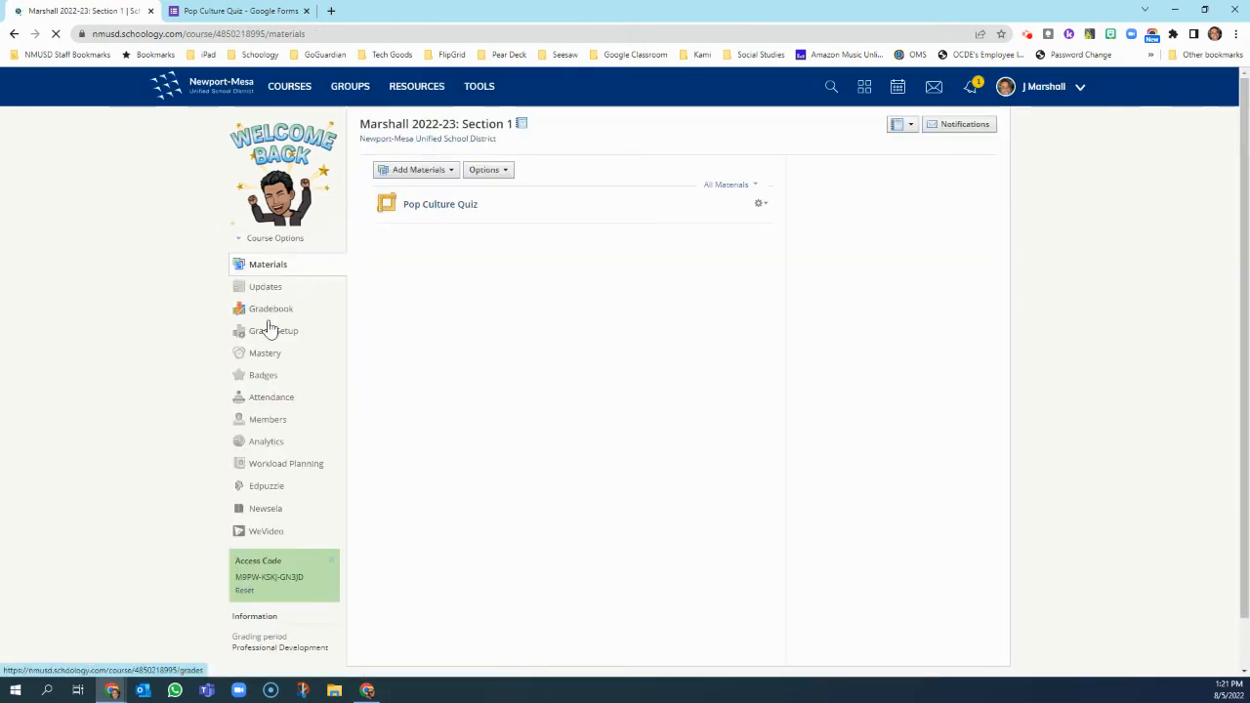
click(275, 314)
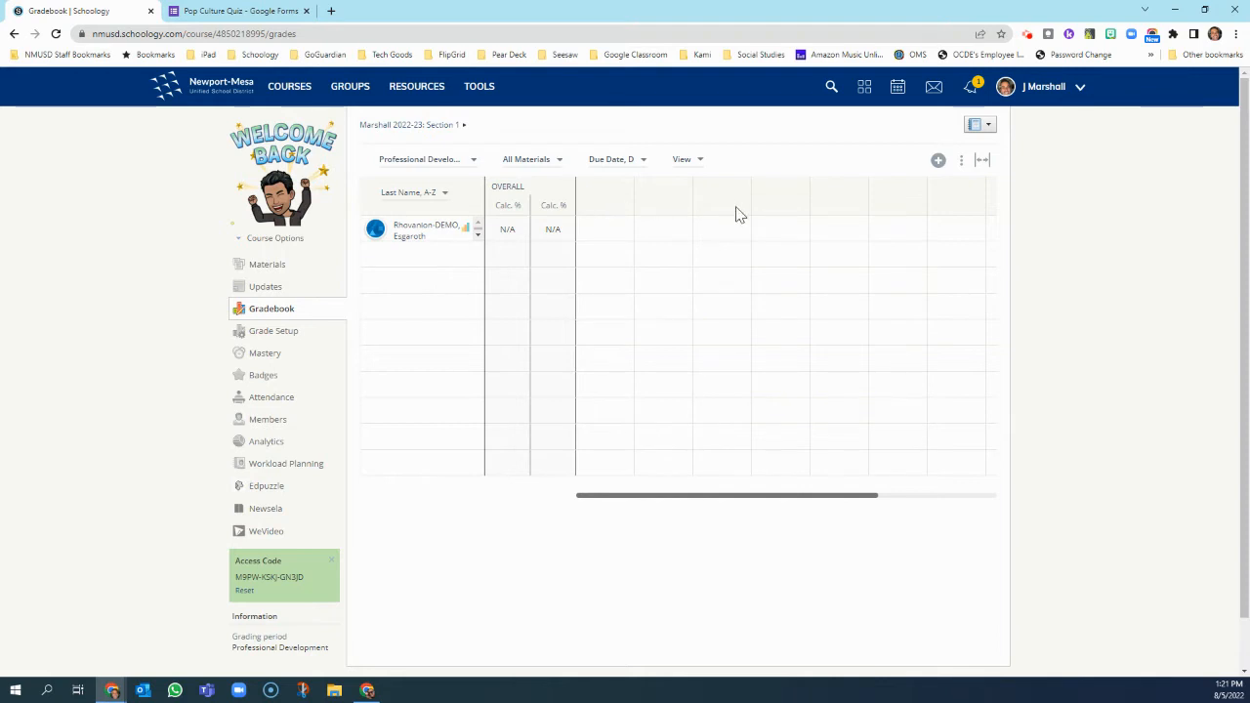
- Add a grade column to the gradebook named Pop Culture Quiz and make it worth 15 points
click(938, 163)
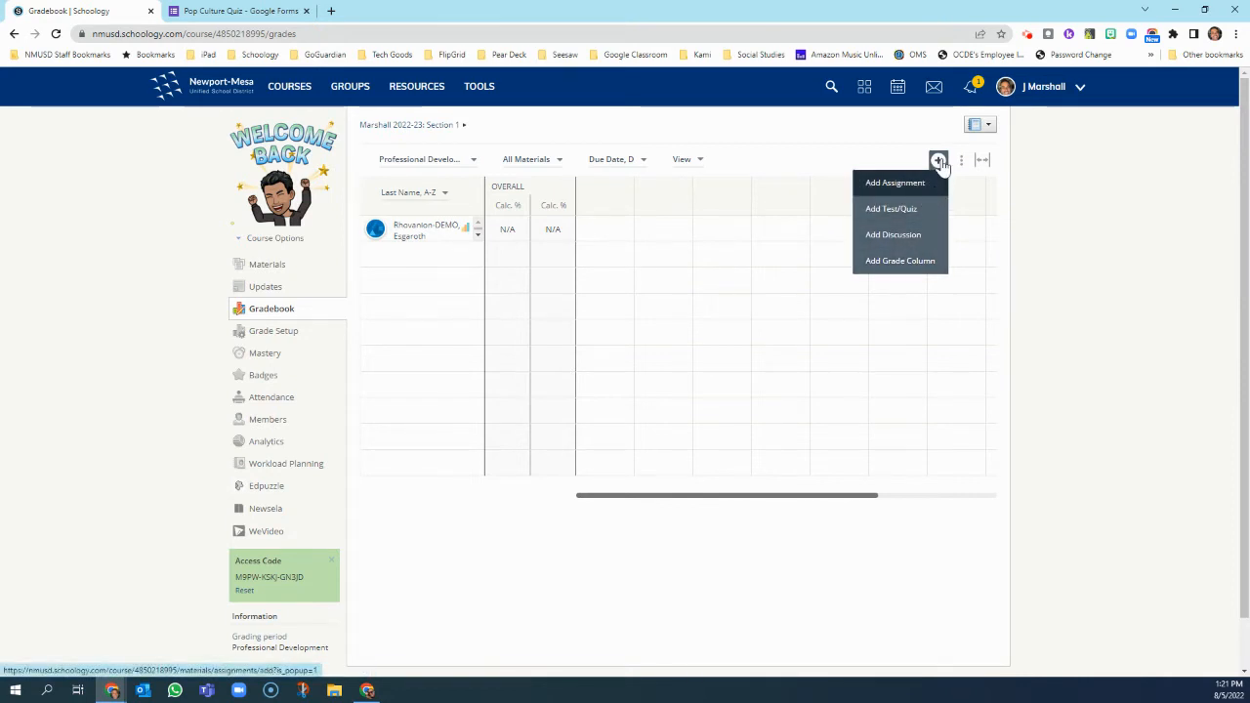
click(906, 261)
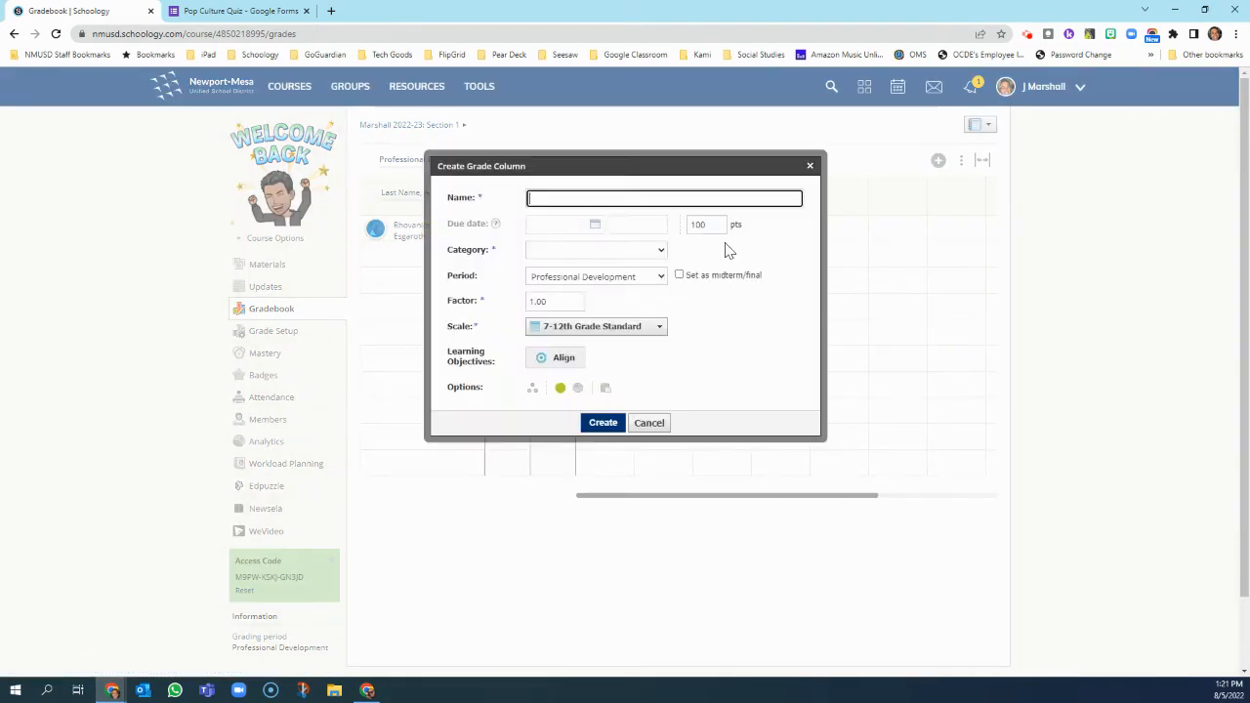
click(617, 197)
text(Pop Culture Quiz)
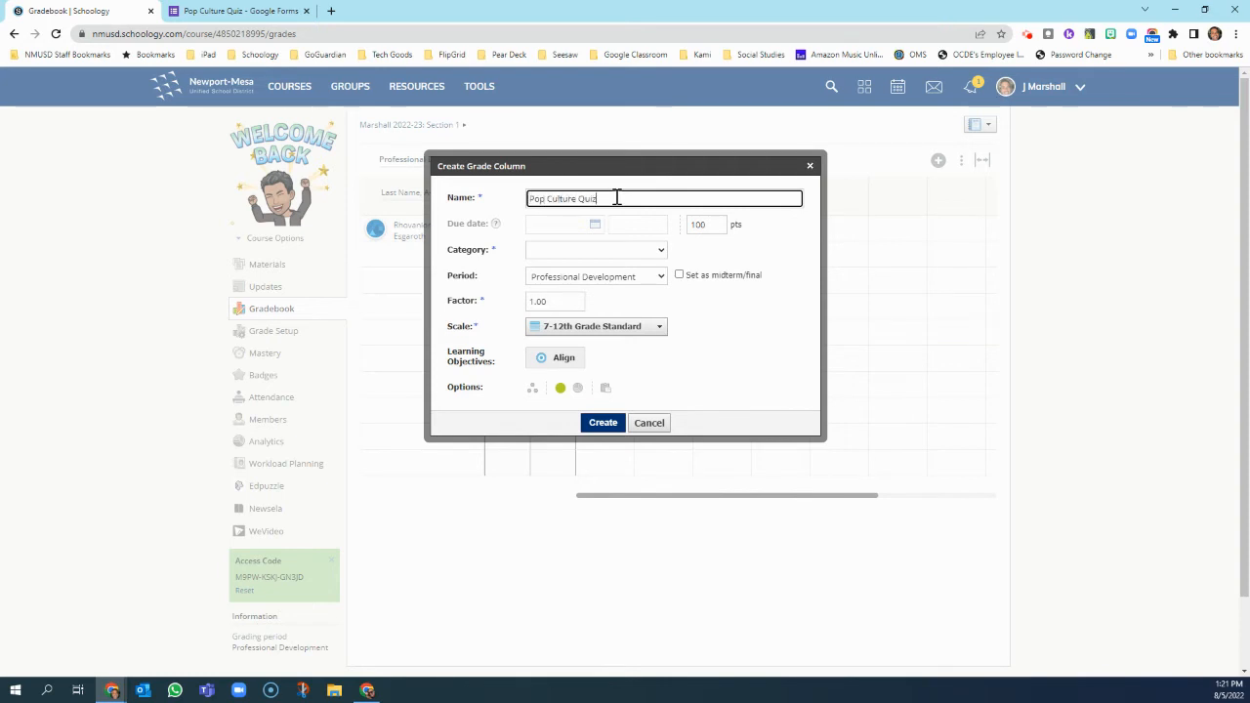
click(720, 225)
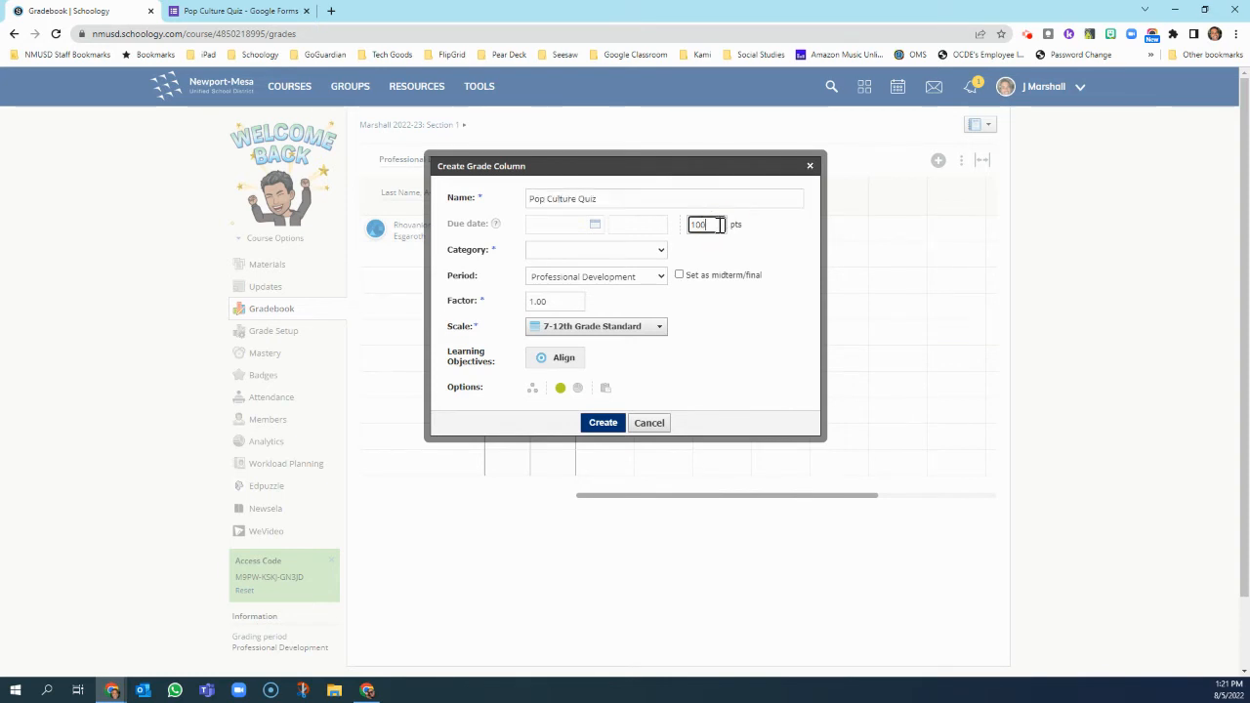
key(BackSpace)
key(BackSpace)
text(5)
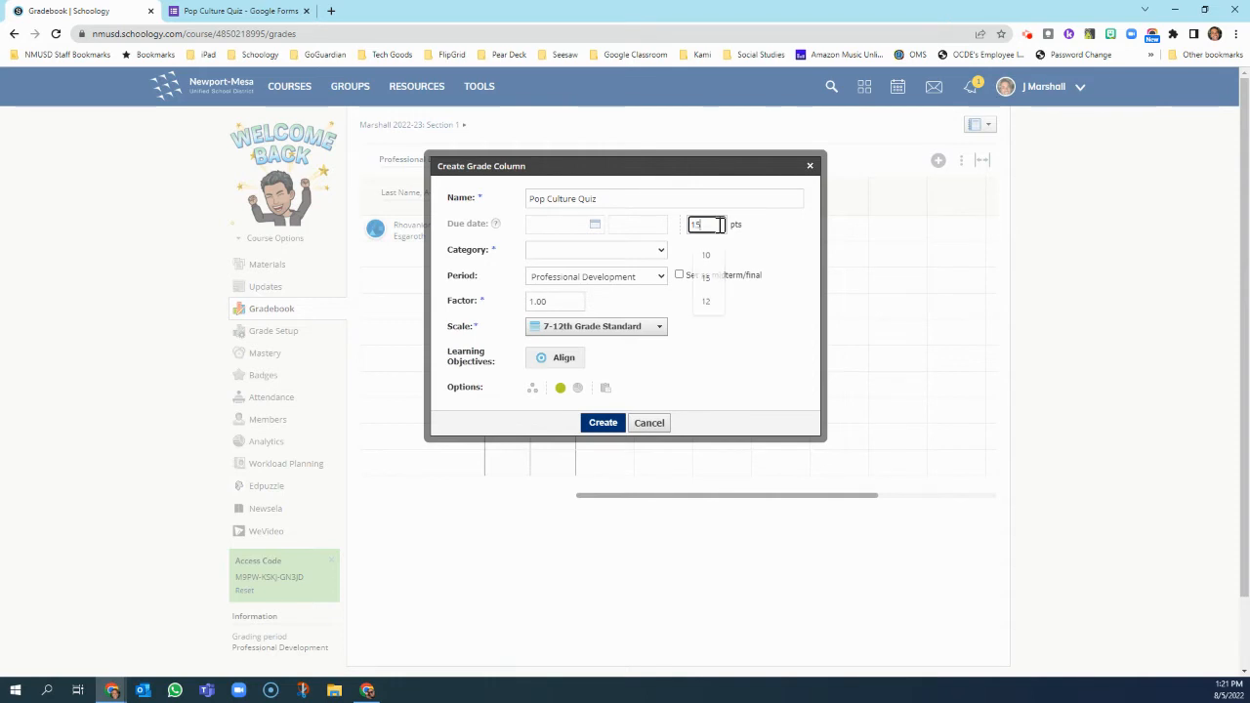
- Assign the new grade column to the Assessments category and create it
click(662, 250)
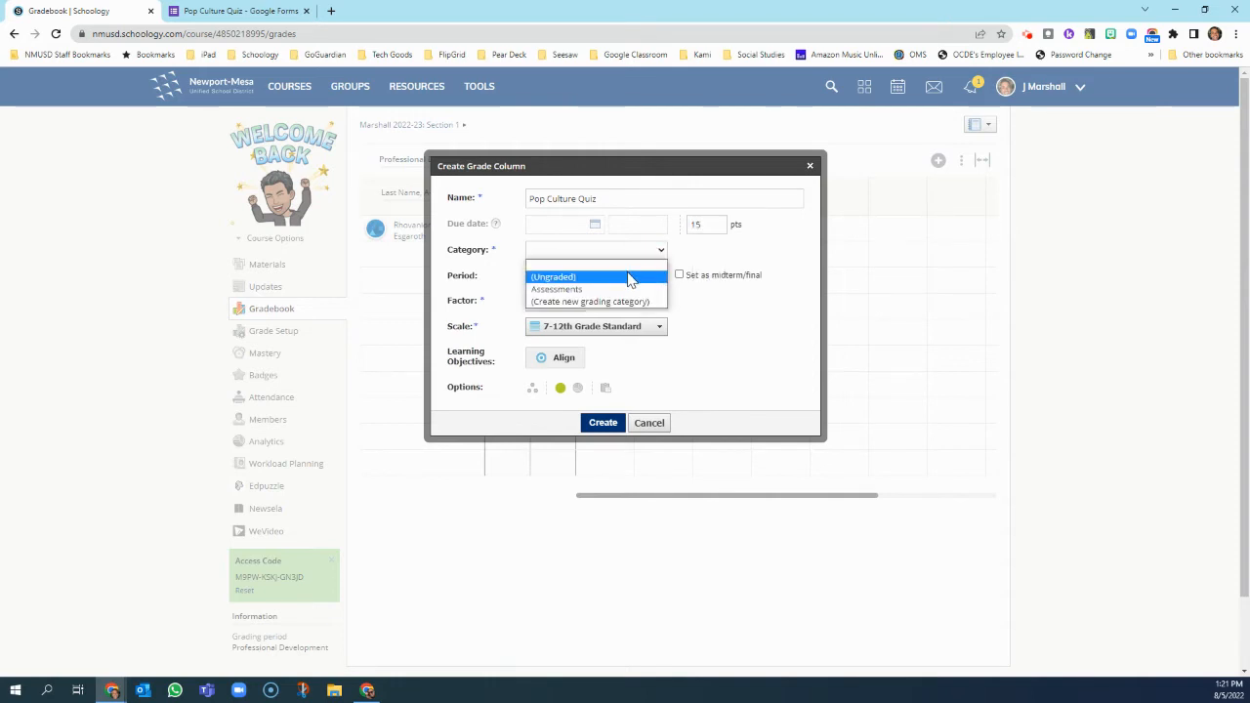
click(619, 286)
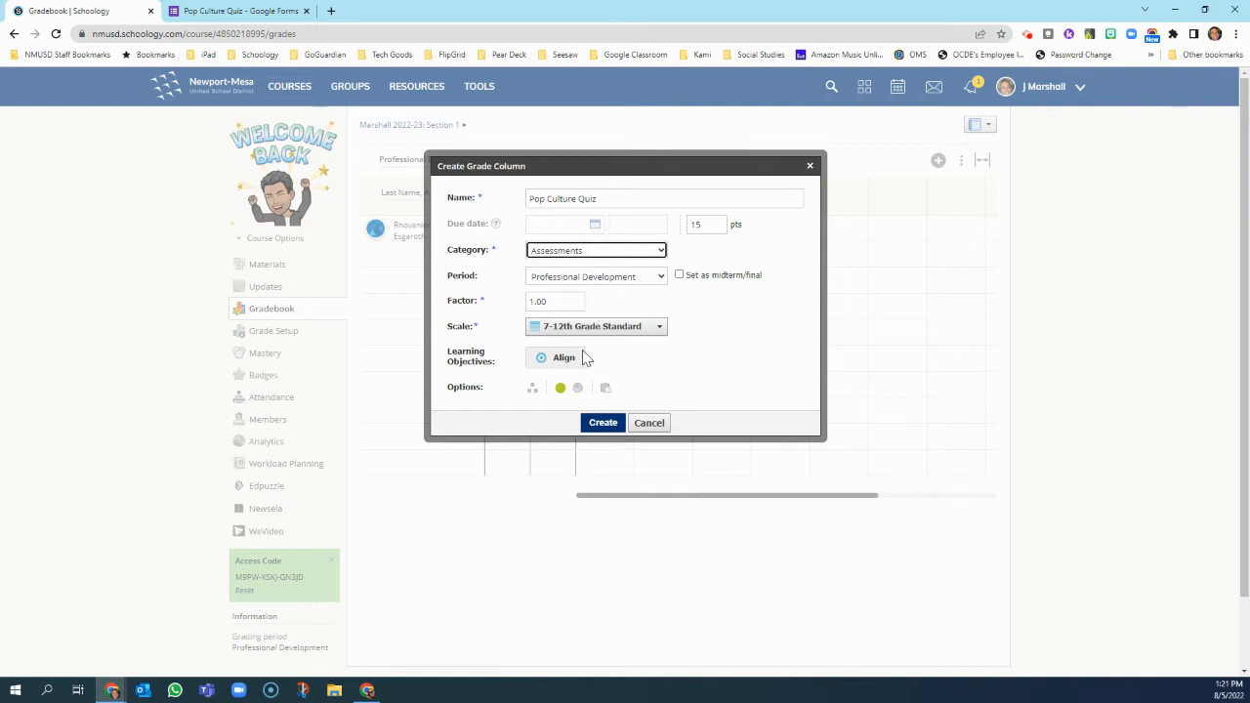
click(601, 426)
click(605, 426)
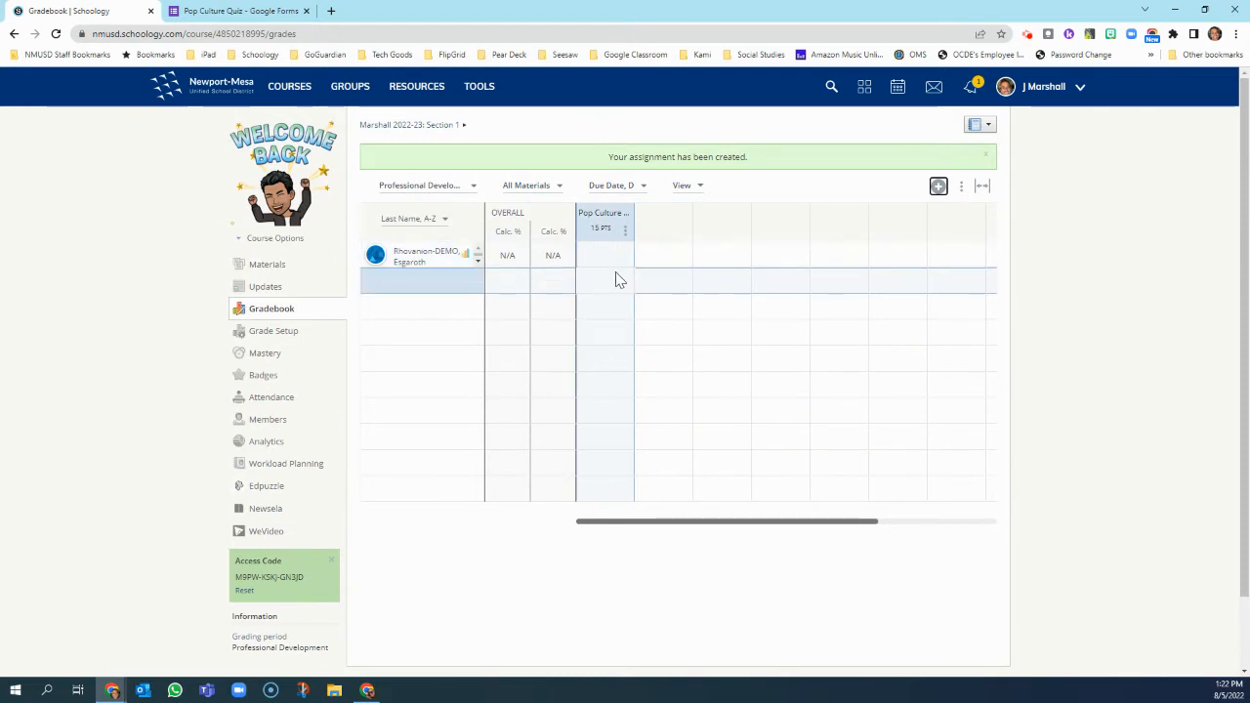
- Switch to the Pop Culture Quiz form, view its responses and open them in a linked Google Sheets spreadsheet
click(263, 11)
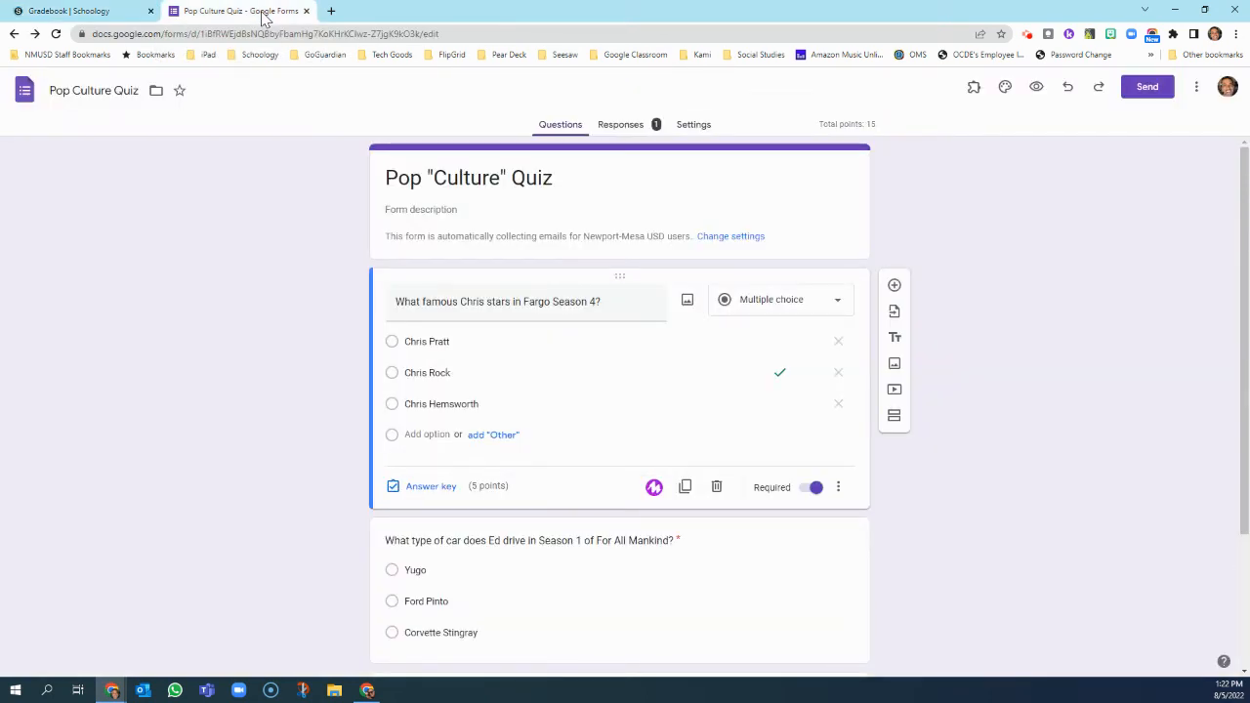
click(618, 127)
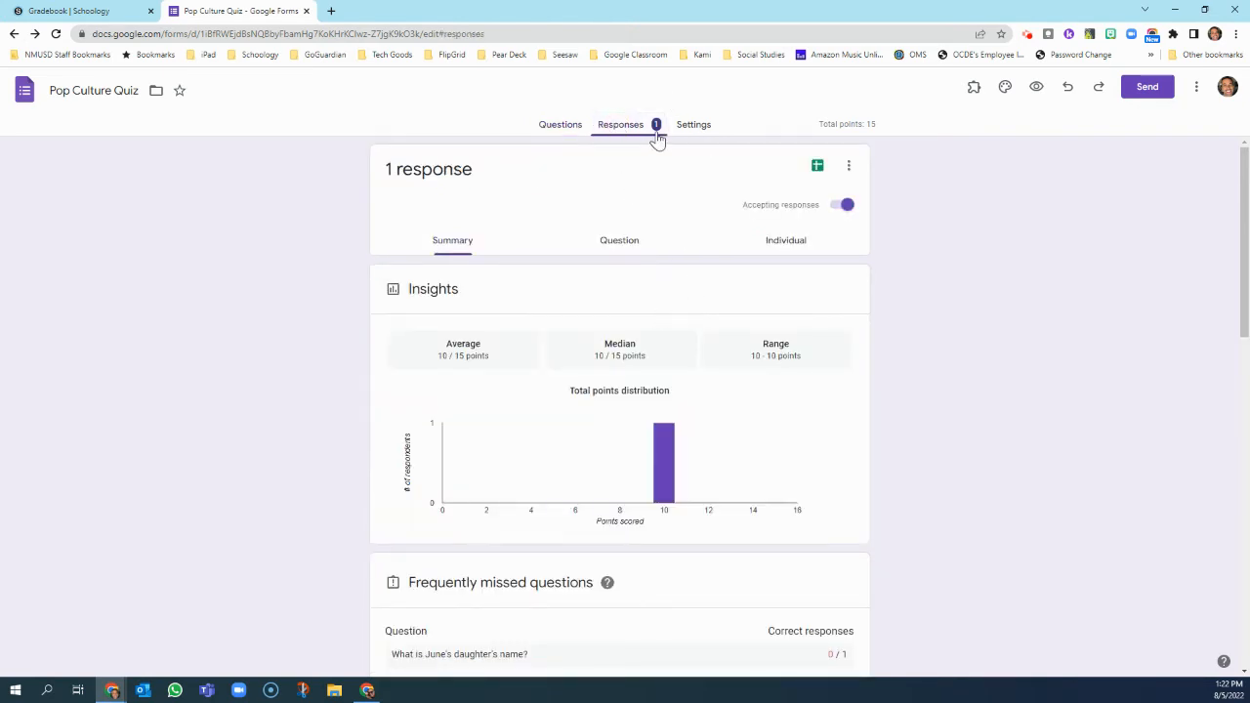
click(819, 168)
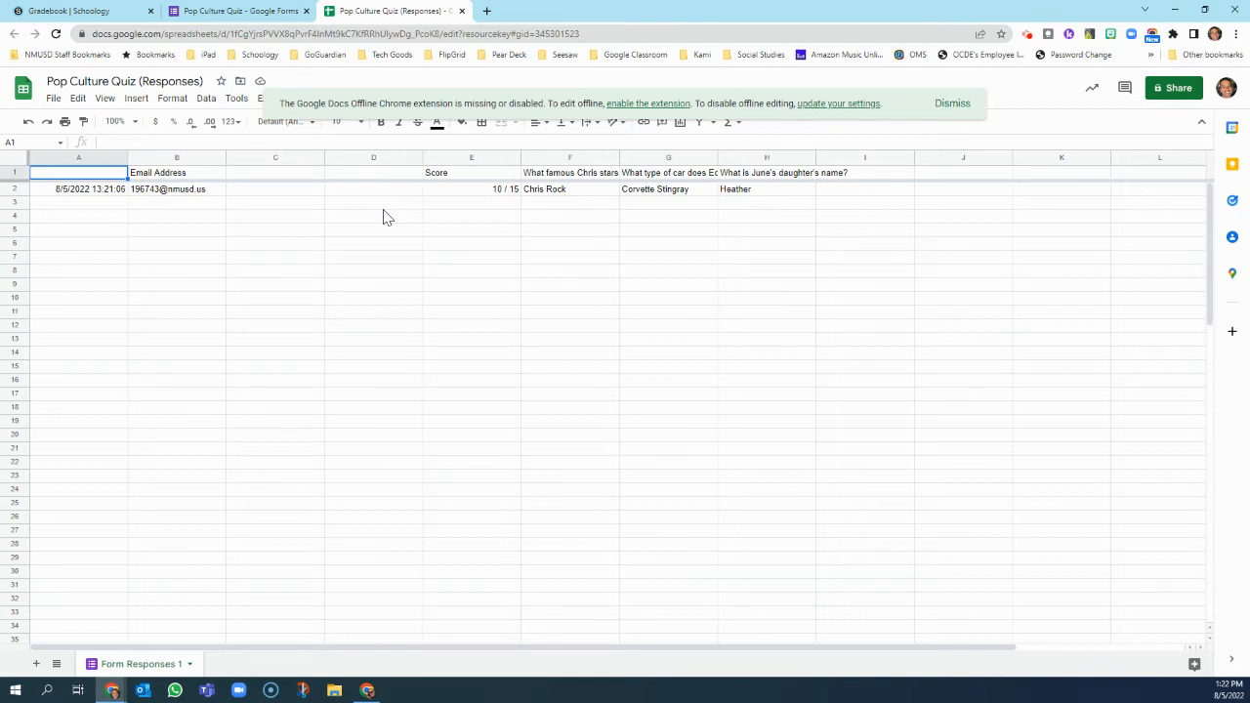
- Delete the empty columns C and D between Email Address and Score
click(299, 158)
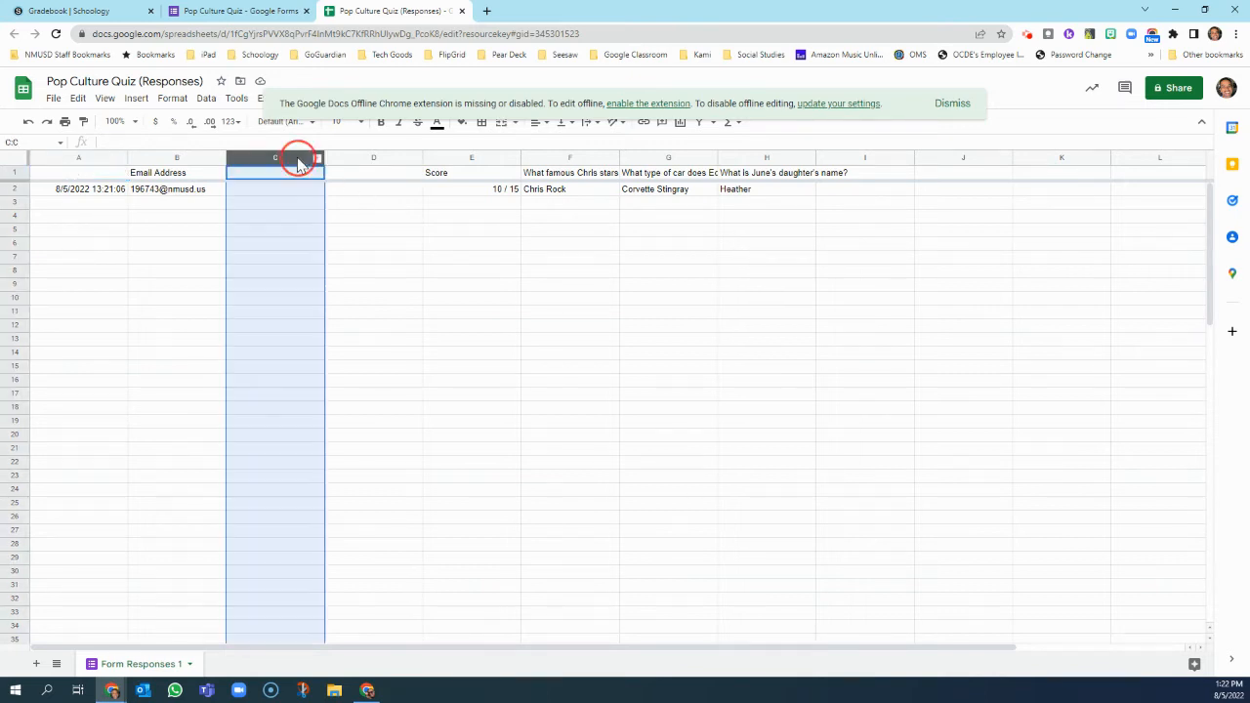
shift+click(362, 159)
right_click(363, 153)
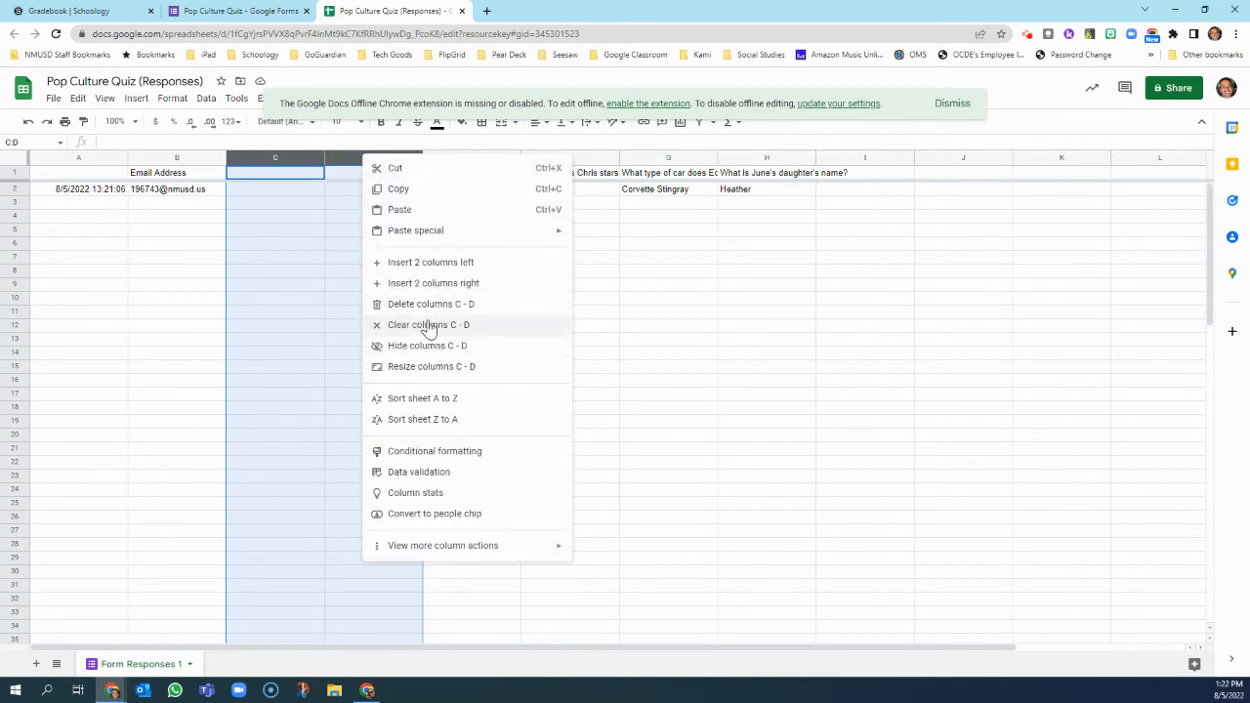
click(410, 303)
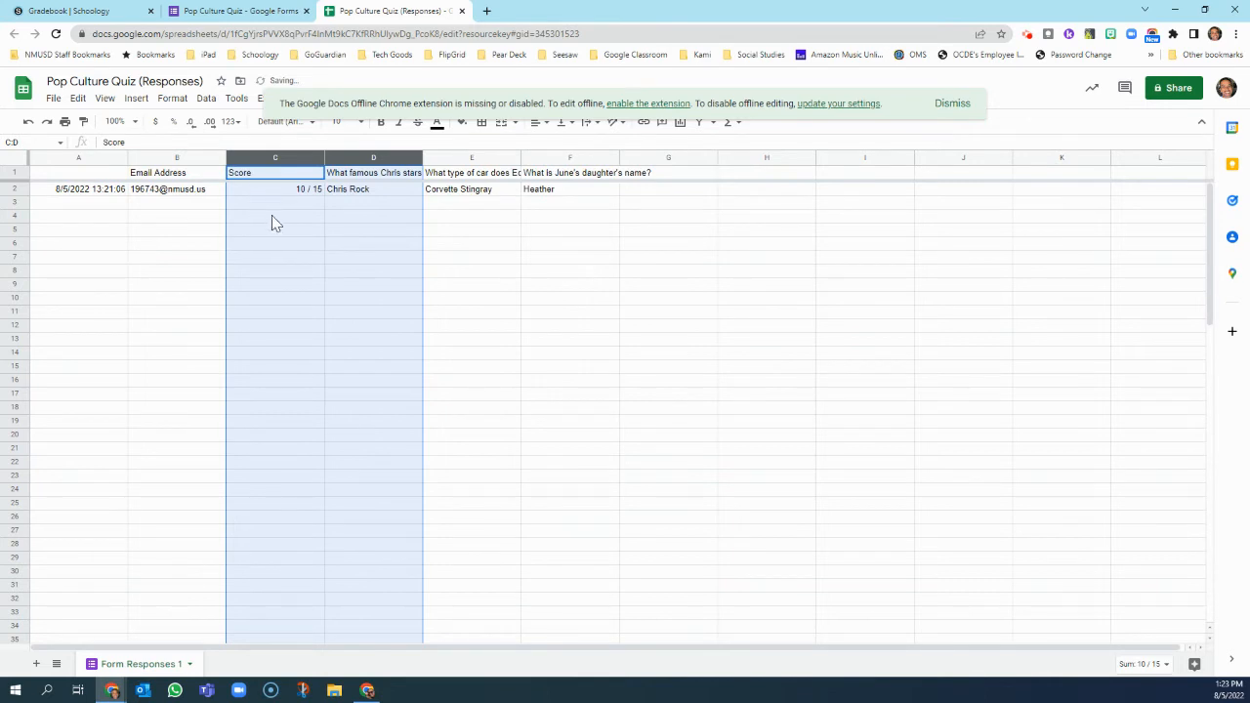
click(202, 213)
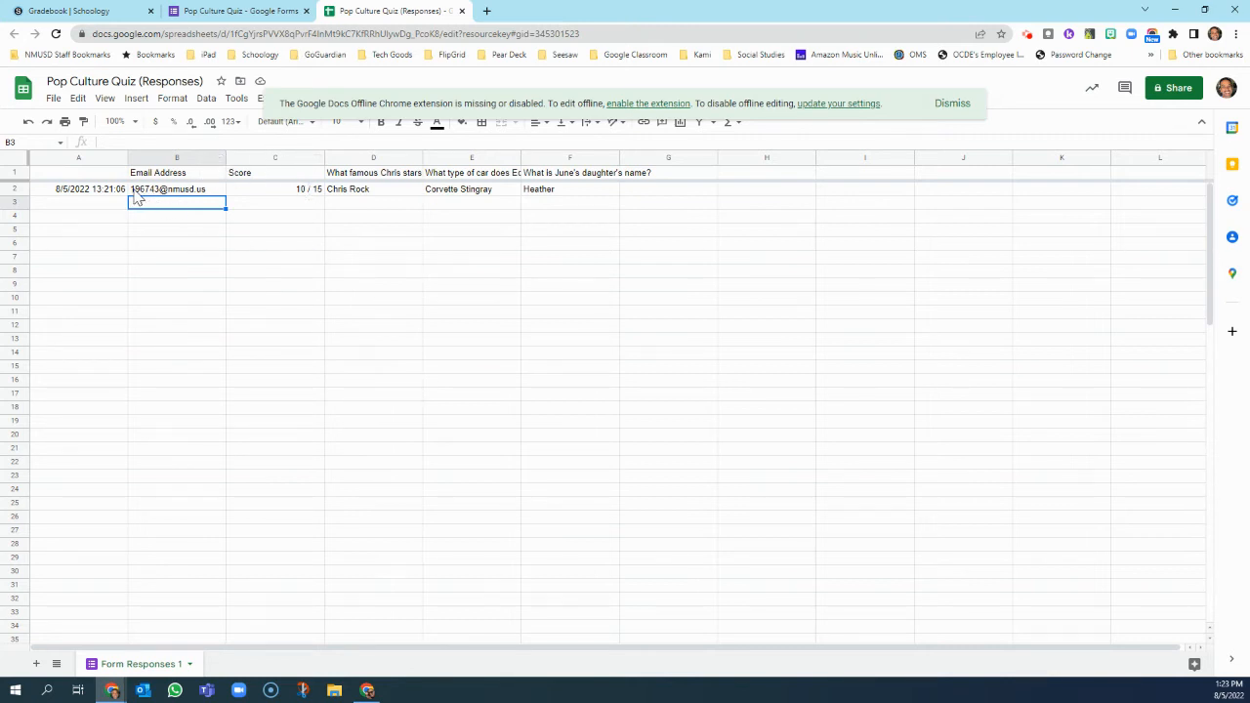
- Insert two blank columns after the Email Address column and dismiss the offline extension notice
mouse_move(159, 195)
click(197, 156)
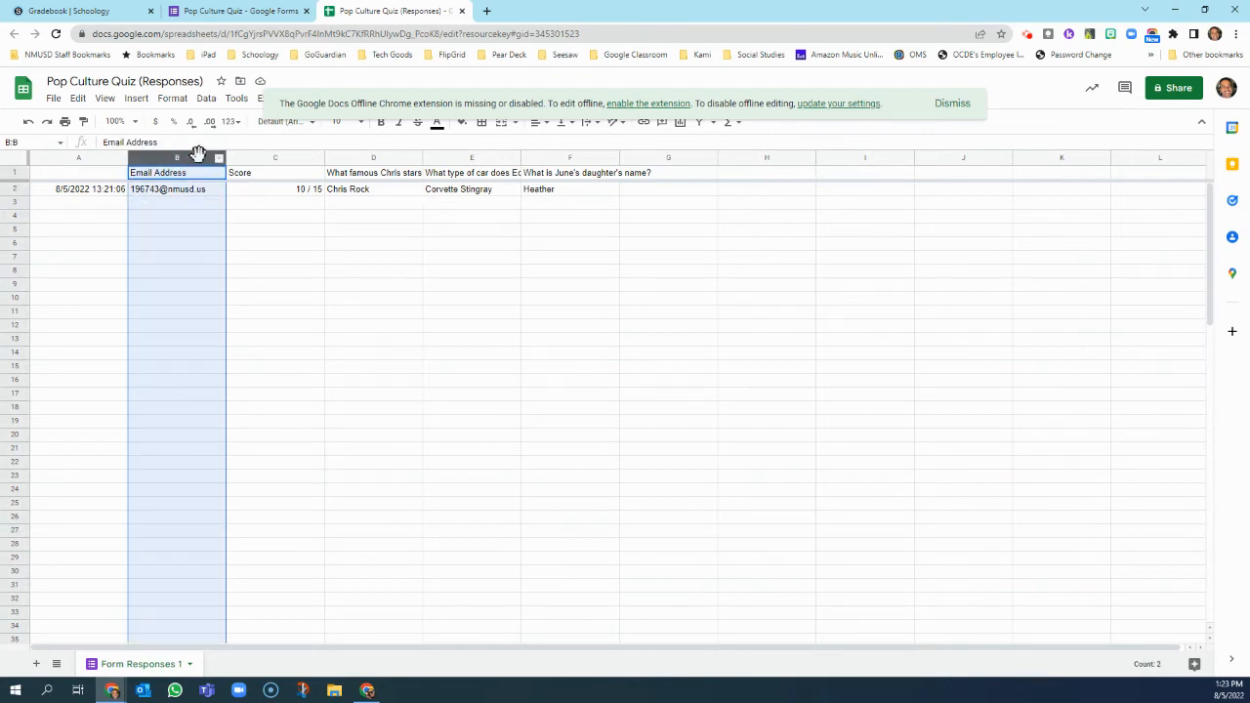
click(133, 102)
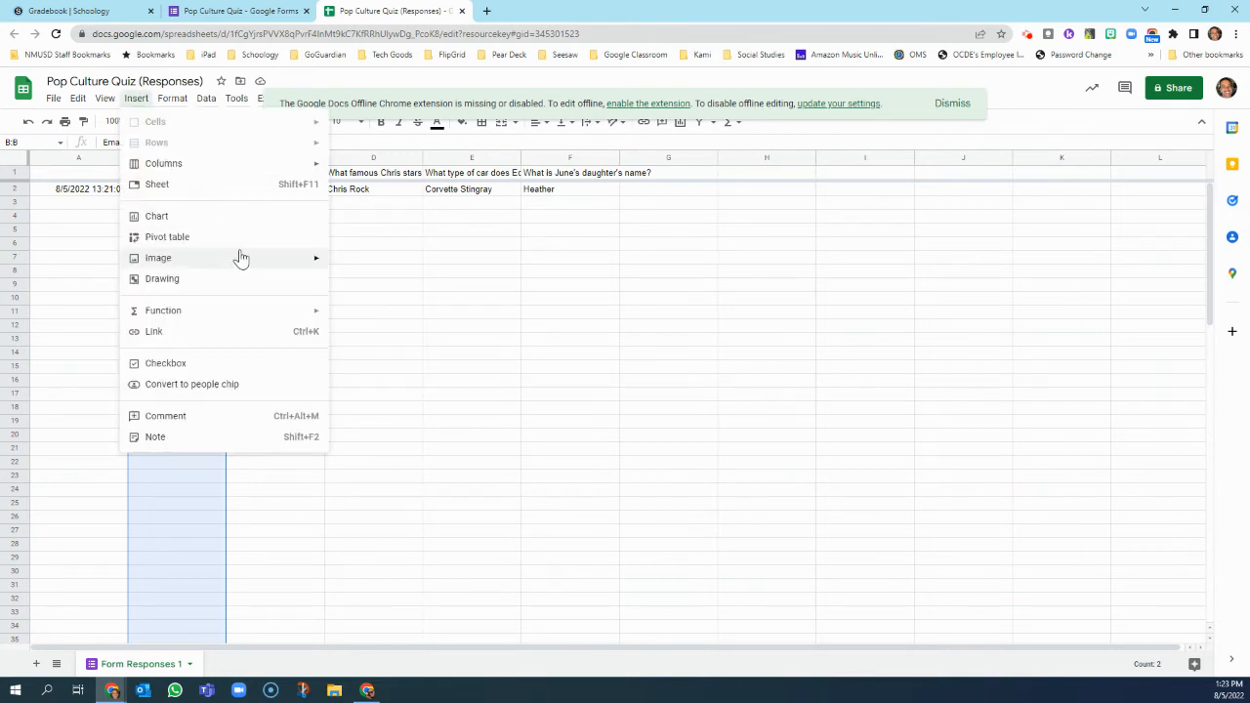
mouse_move(241, 257)
mouse_move(281, 164)
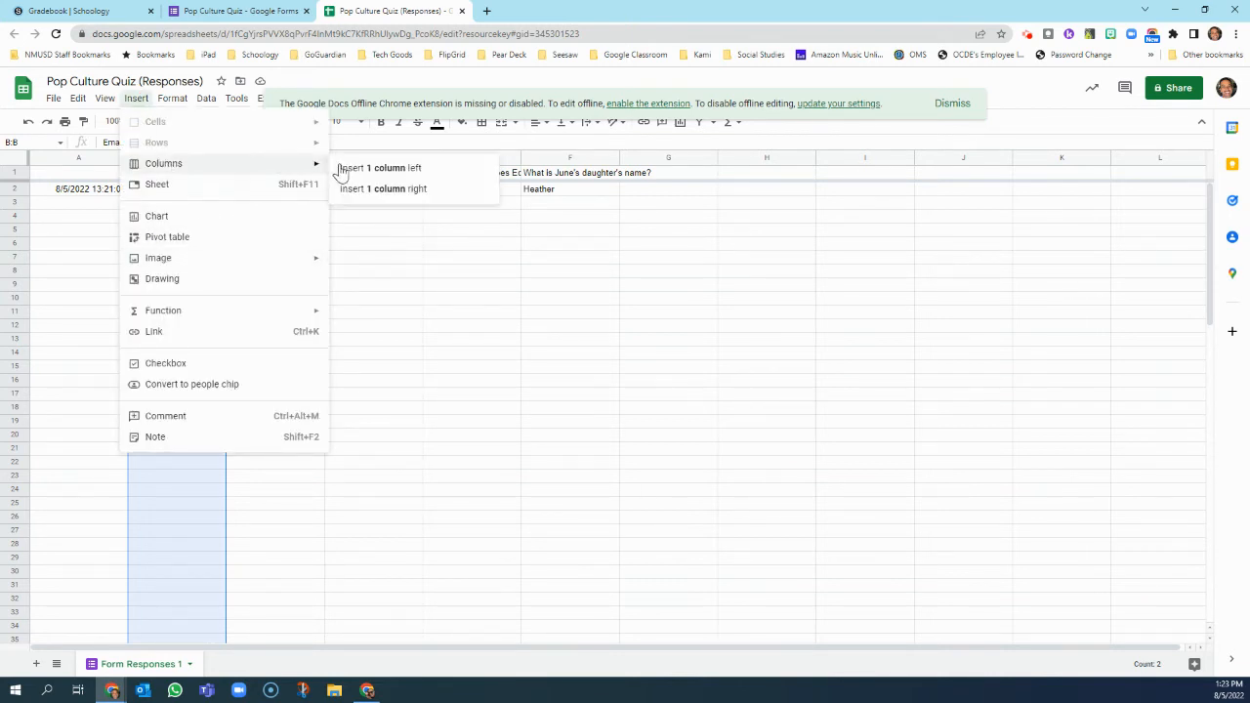
click(379, 190)
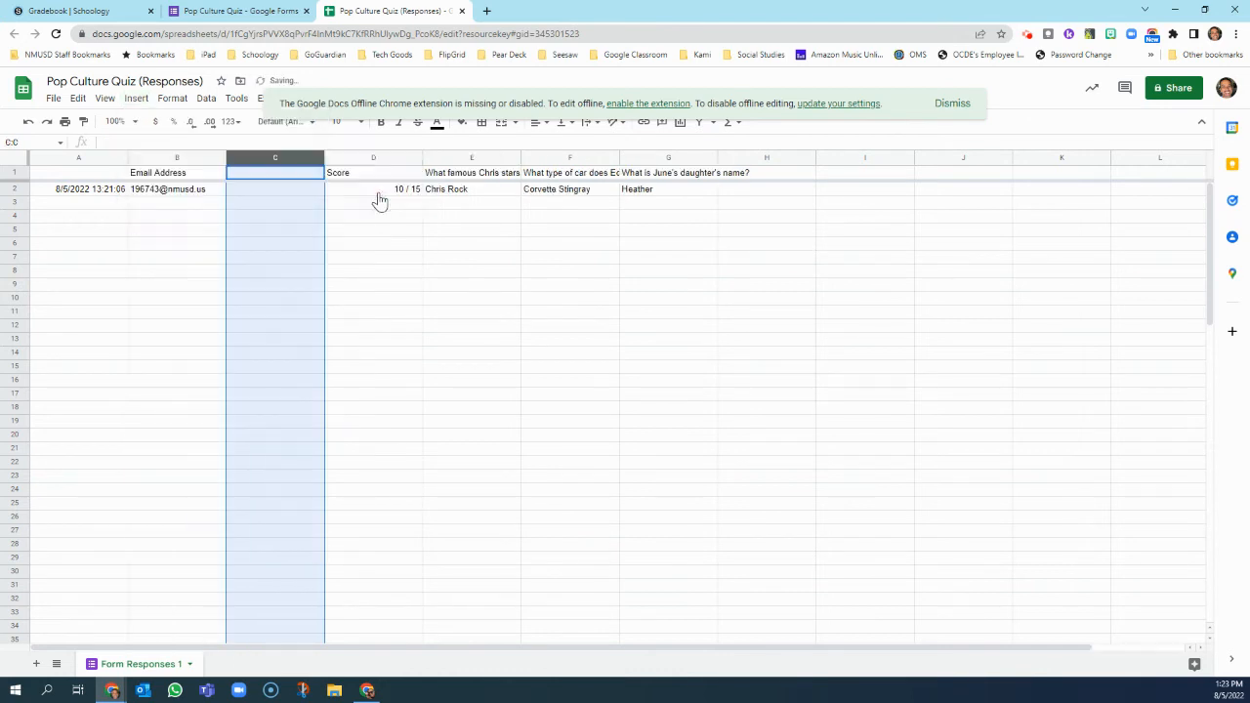
click(136, 98)
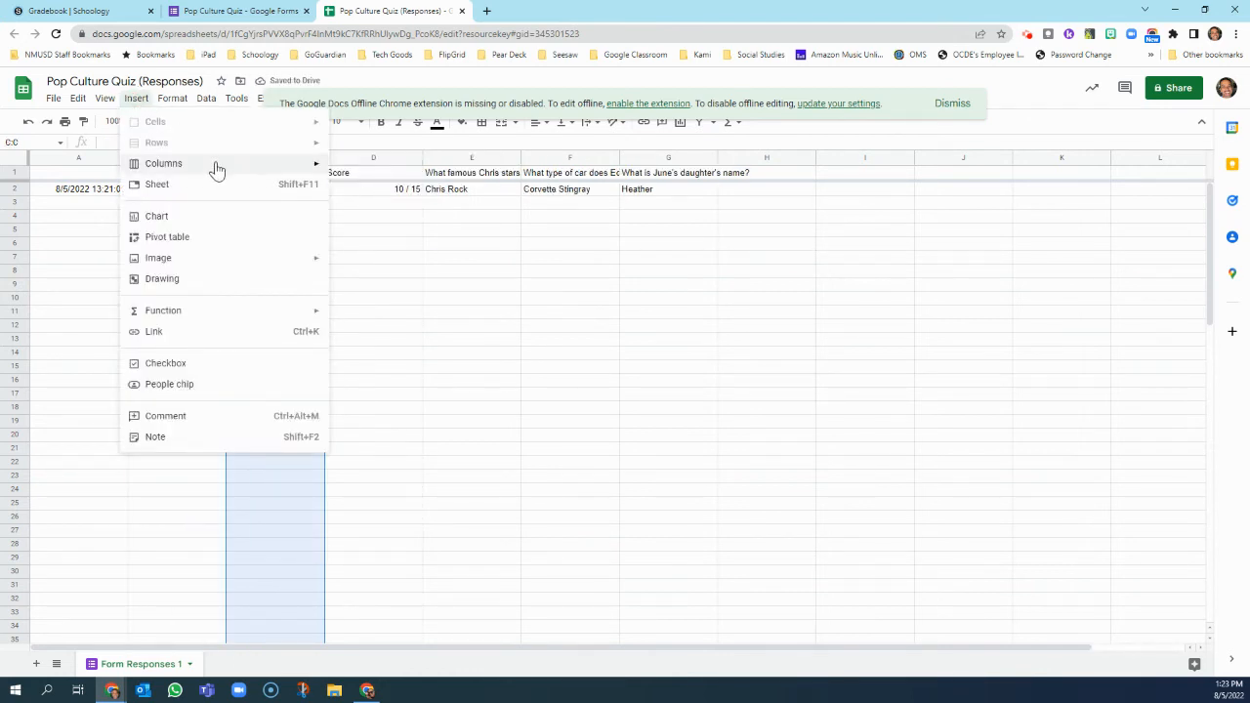
mouse_move(222, 172)
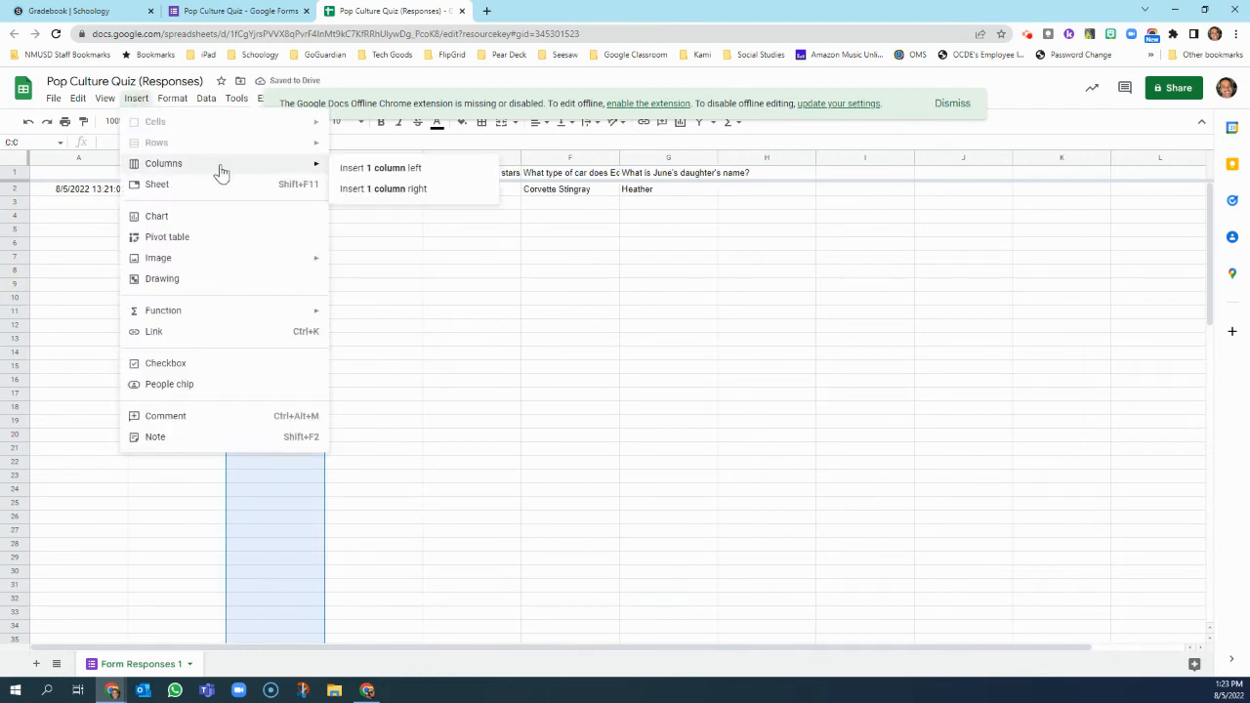
click(383, 193)
click(945, 104)
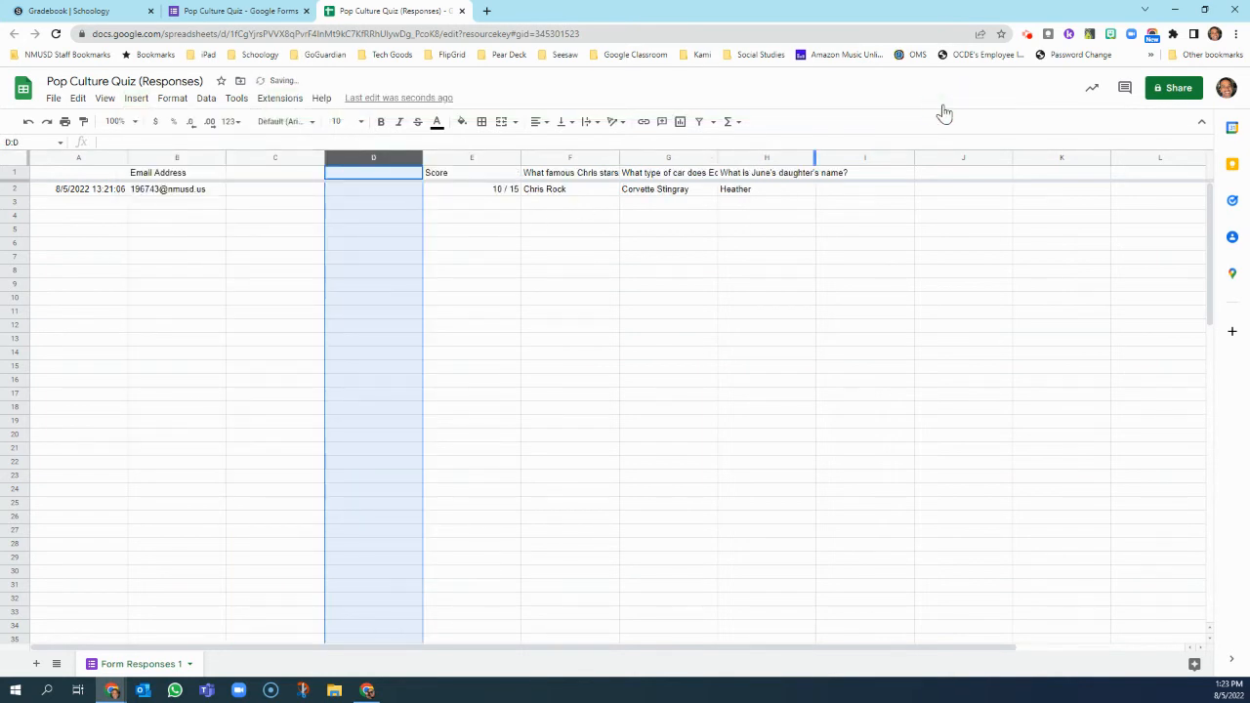
- Split the email address in cell B2 into columns using the custom separator "@"
click(261, 190)
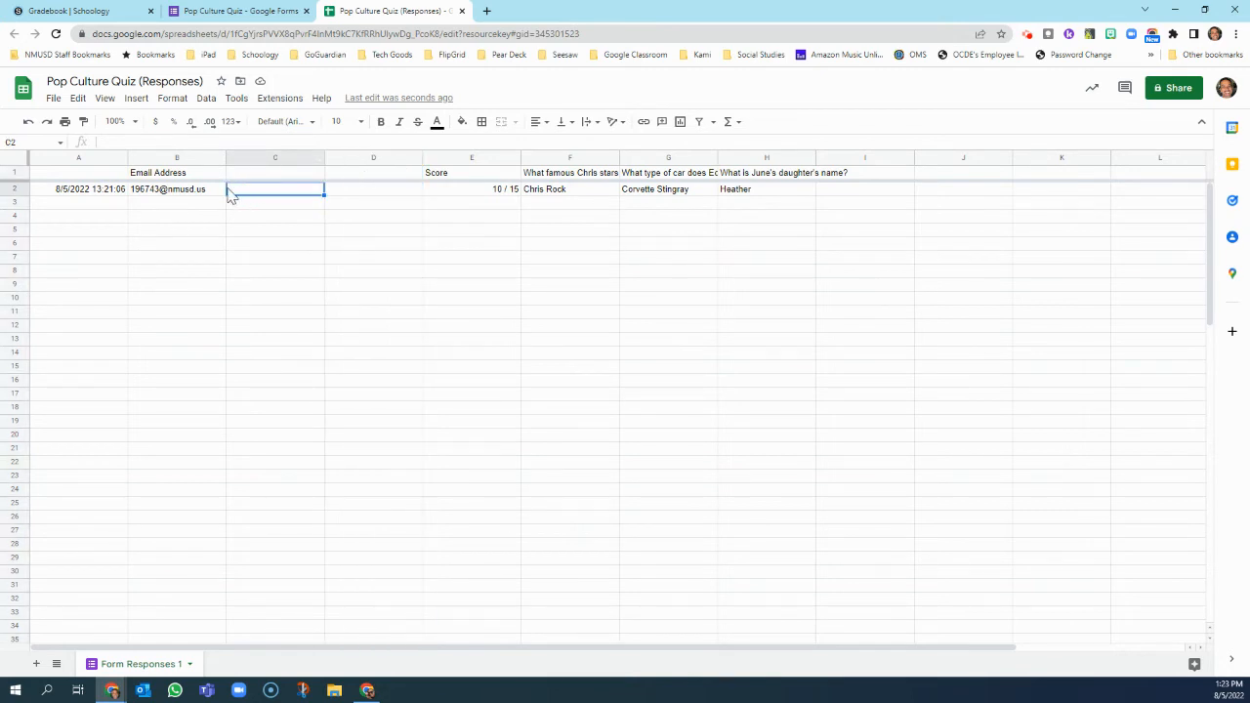
click(187, 188)
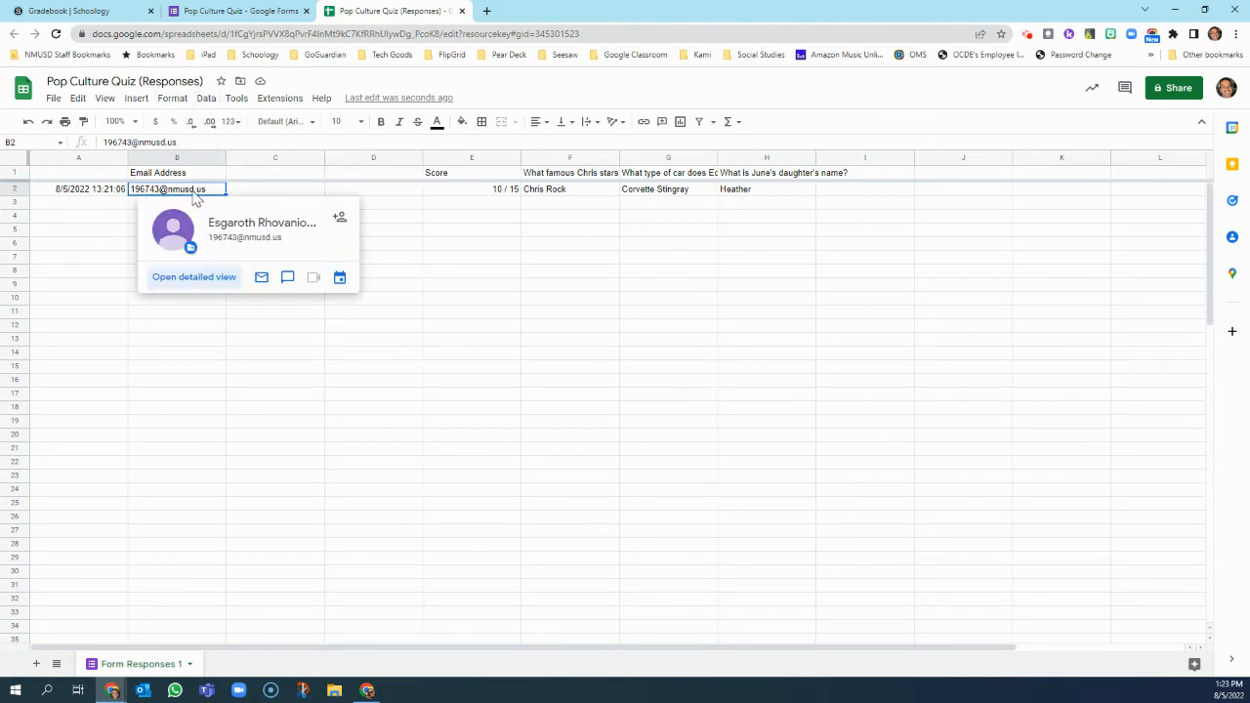
click(207, 100)
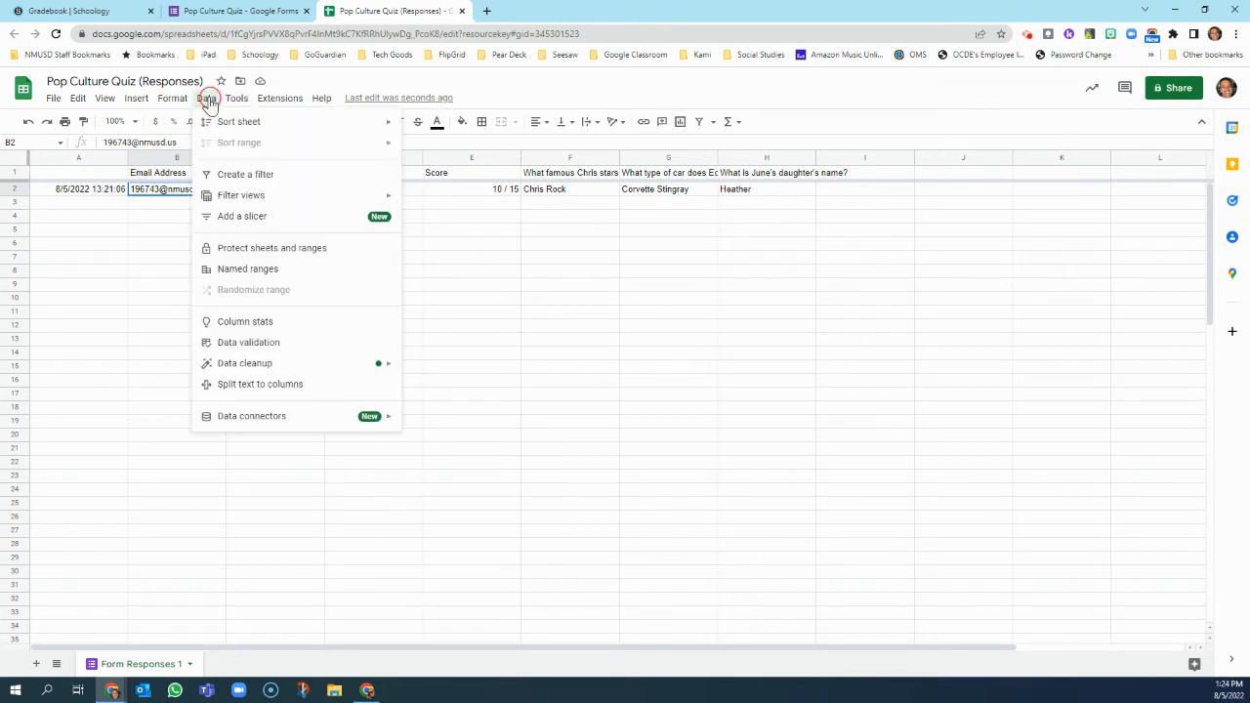
click(282, 387)
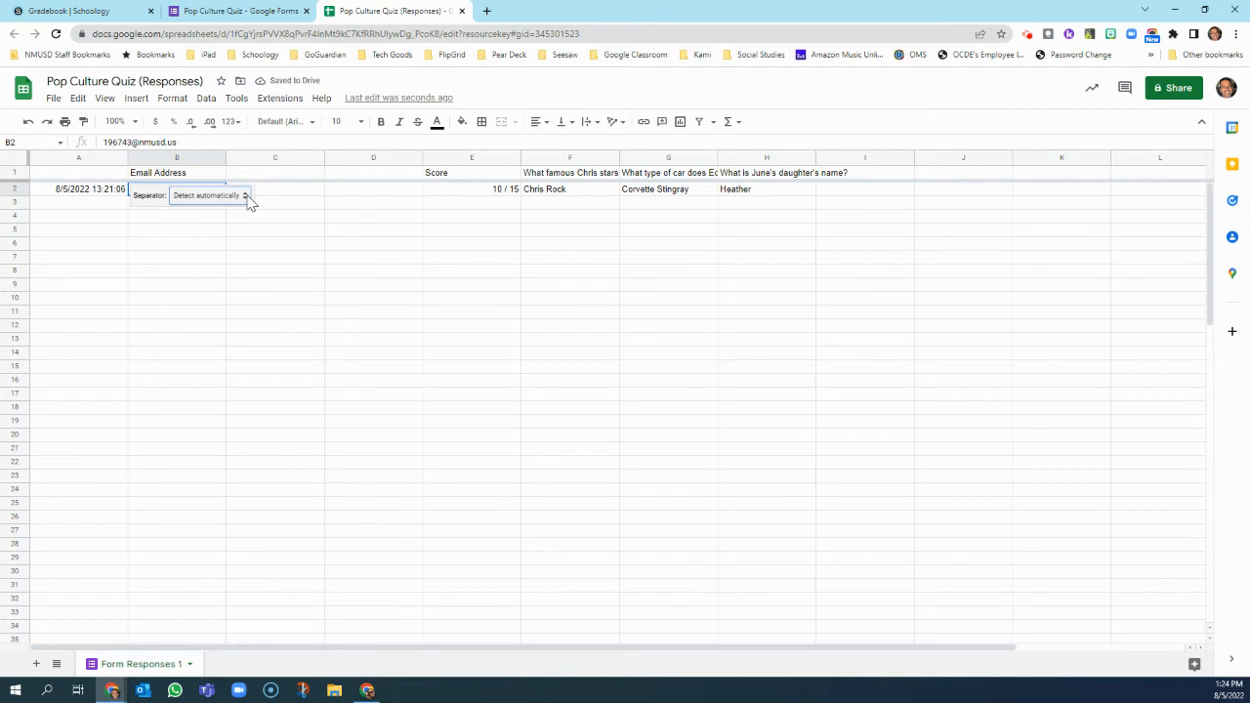
click(247, 199)
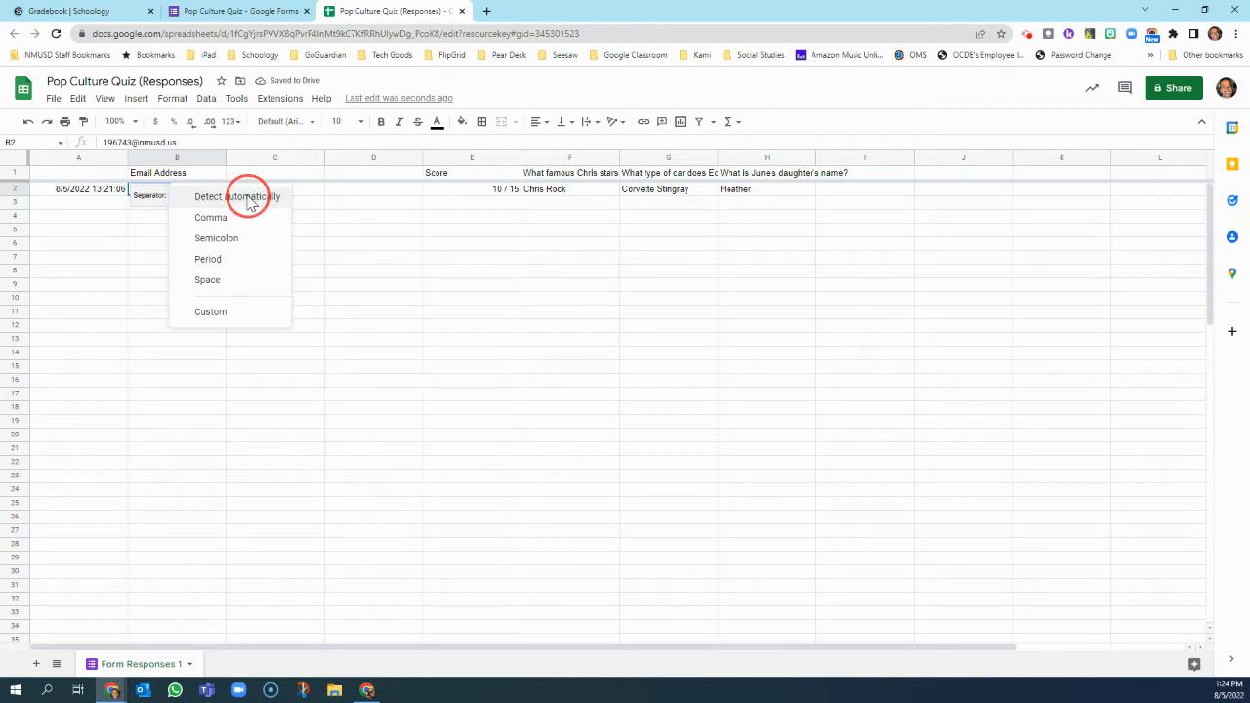
click(222, 312)
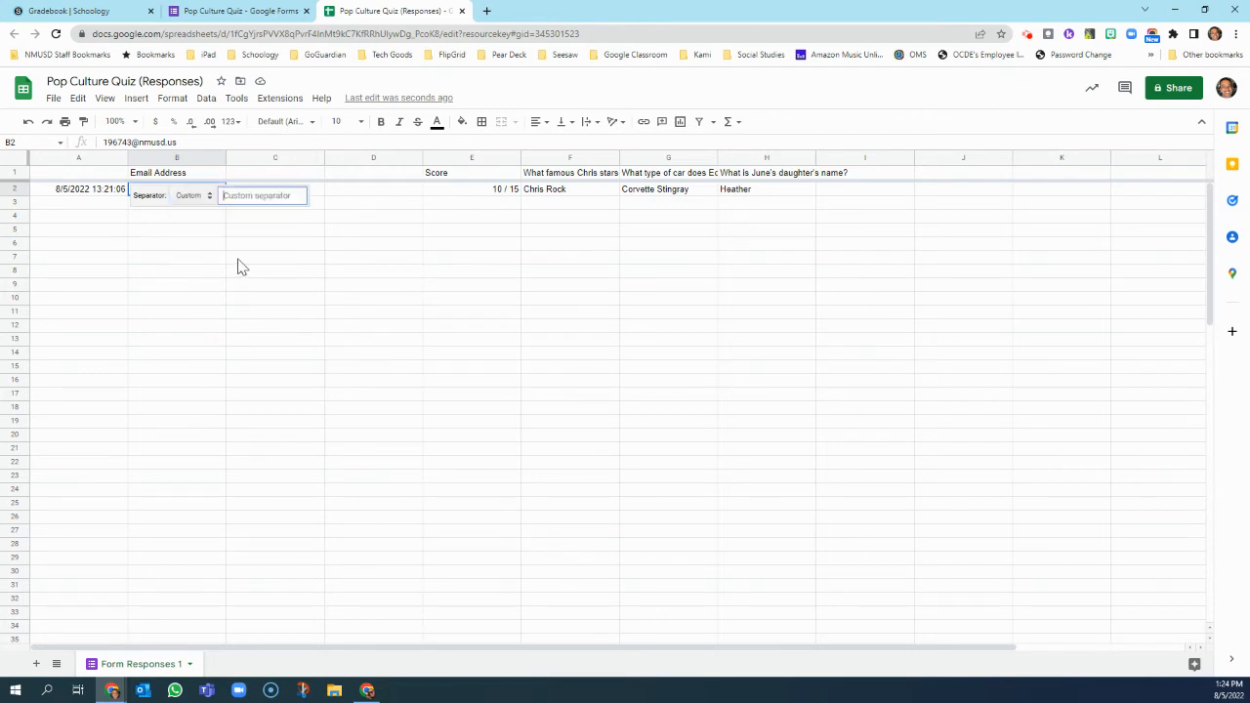
text(@)
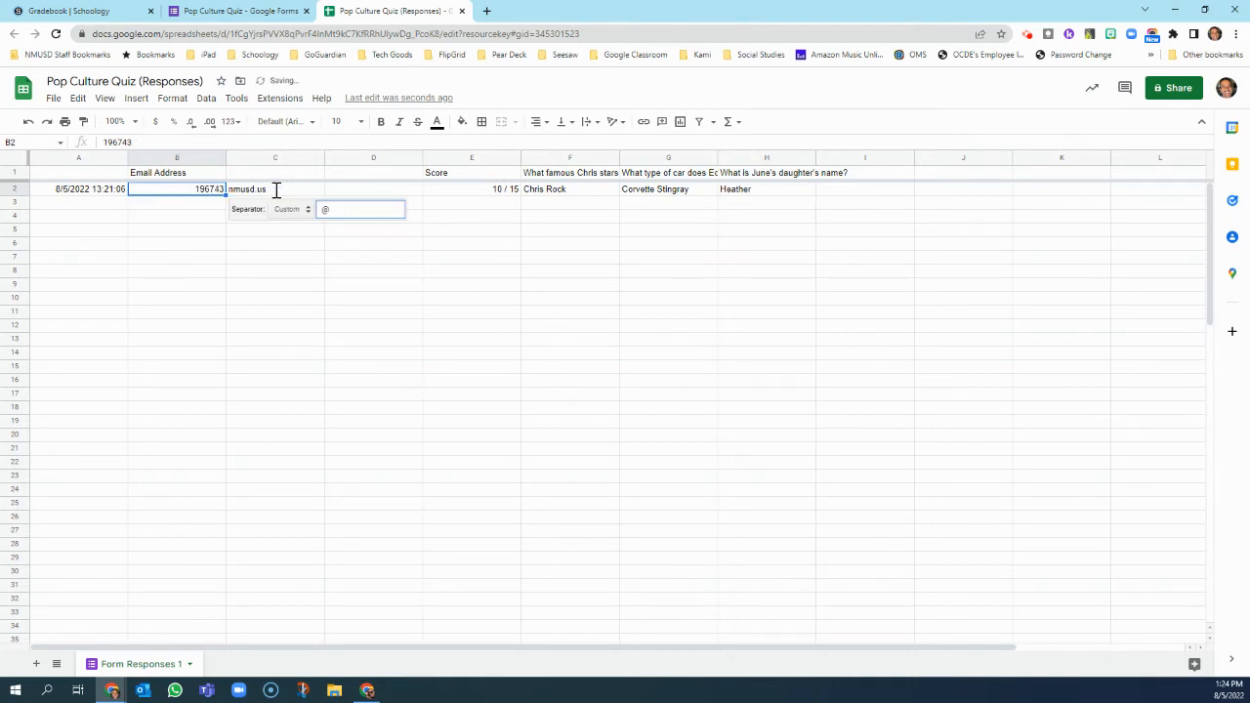
click(283, 246)
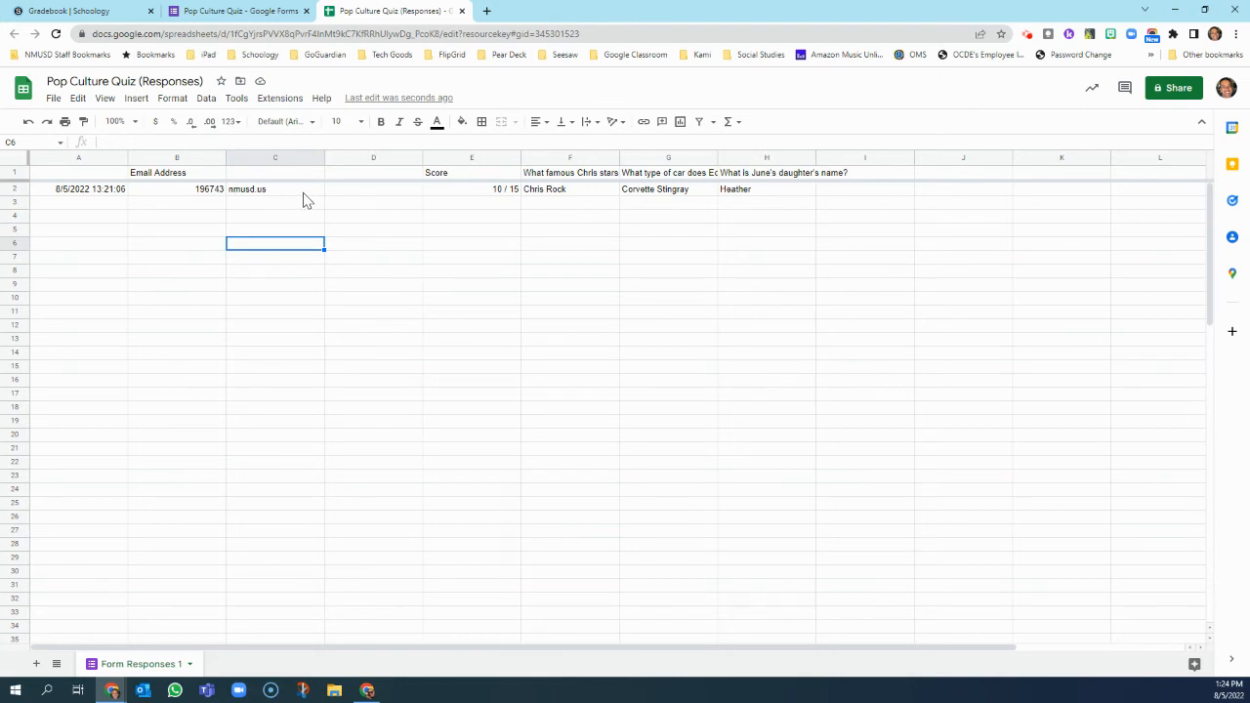
- Check the student's unique ID format in the Schoology gradebook, then return to the responses spreadsheet
click(112, 14)
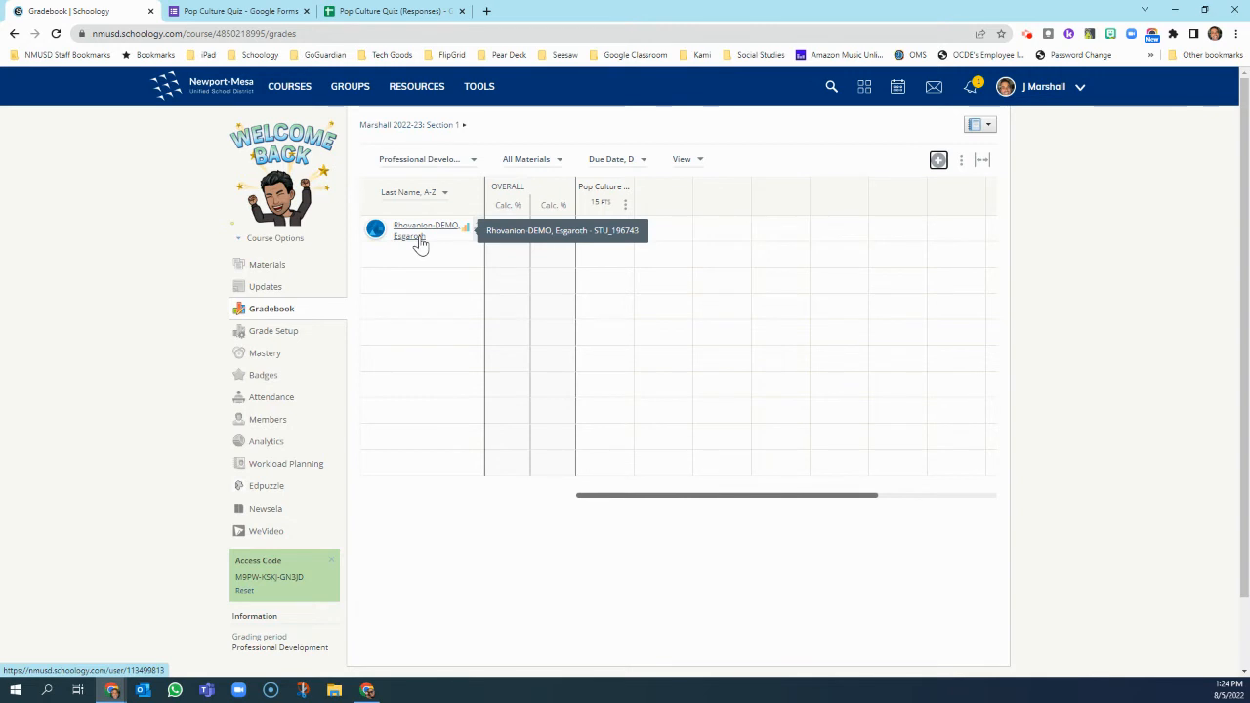
click(393, 12)
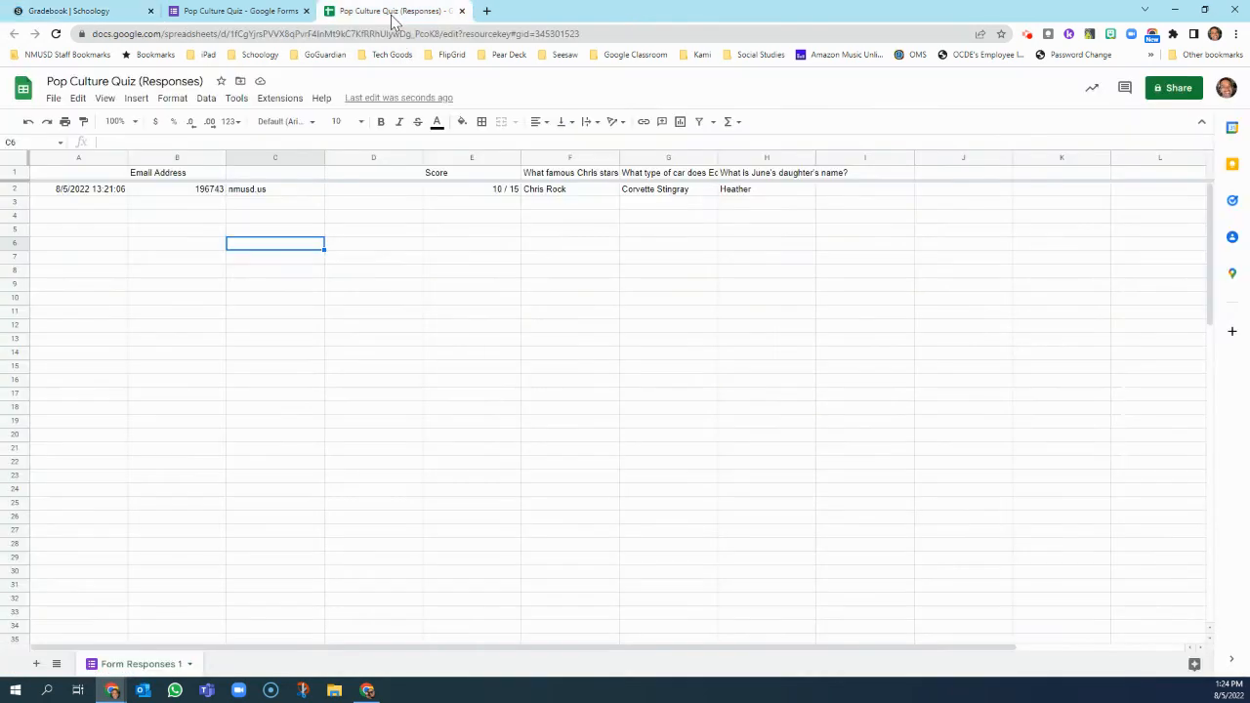
- Enter the formula ="STU_"&B2 in cell D2 to build the student's unique ID
click(371, 192)
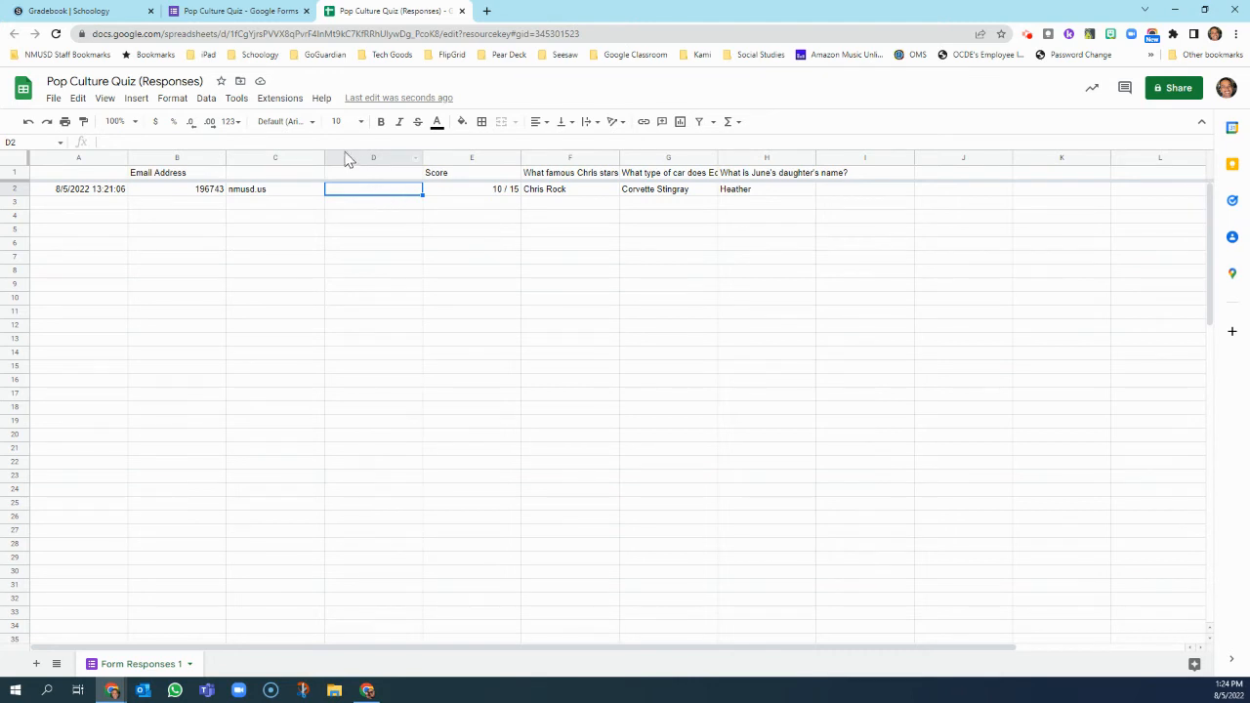
click(142, 144)
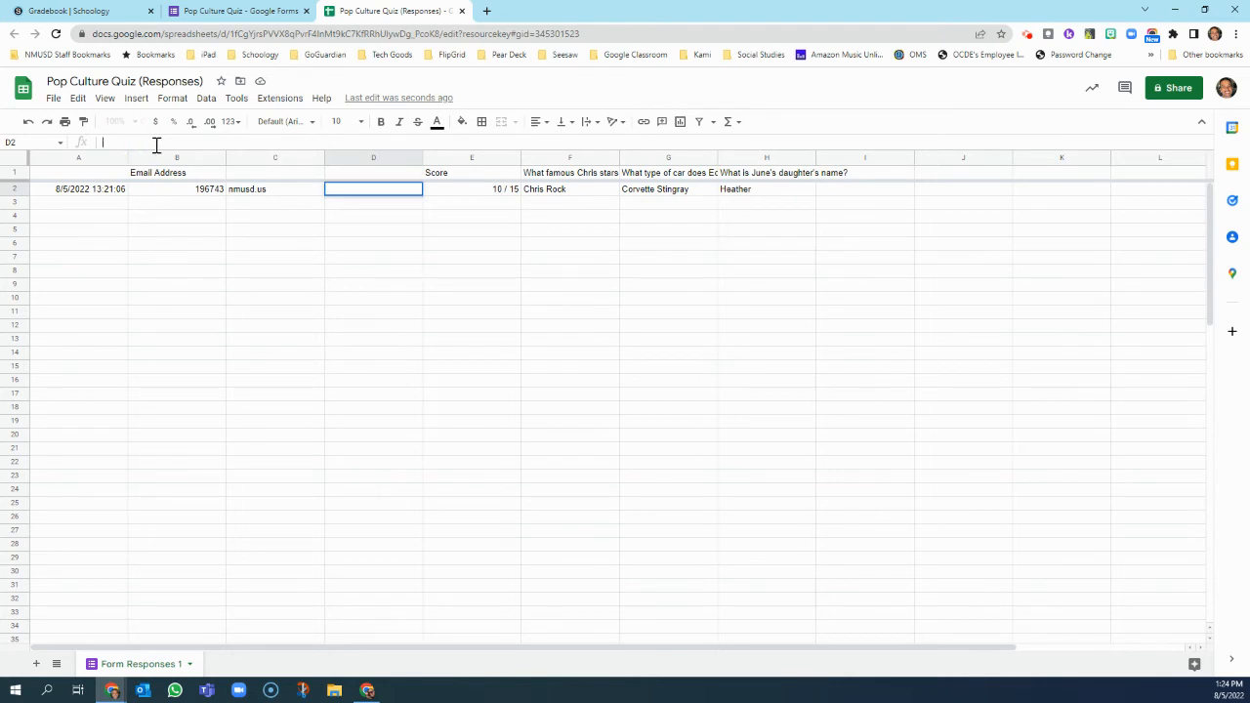
click(359, 191)
text(=)
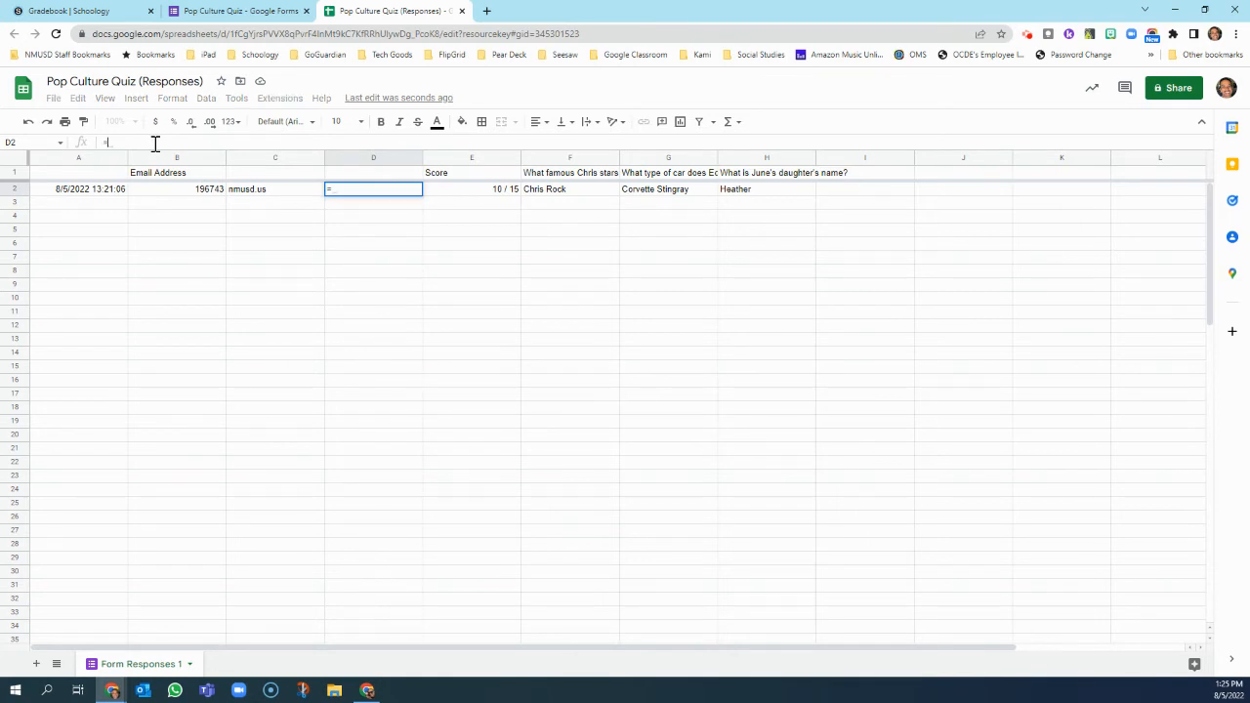
text(")
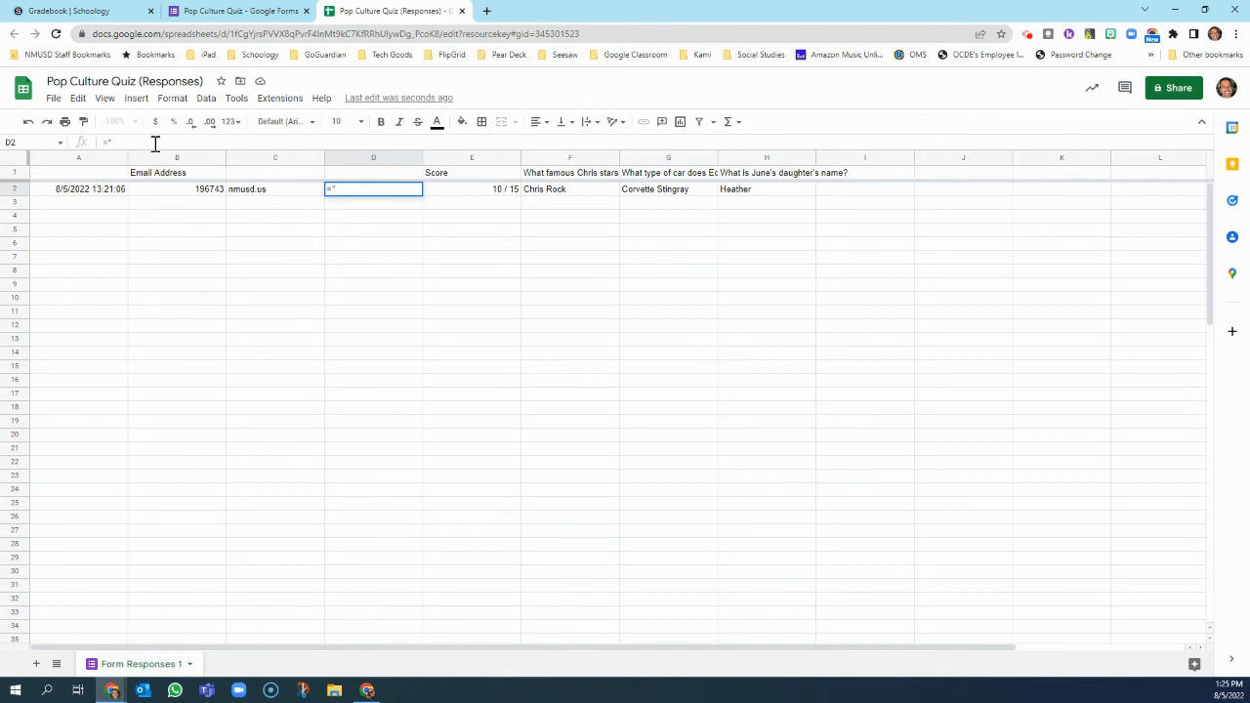
text(5)
text(&)
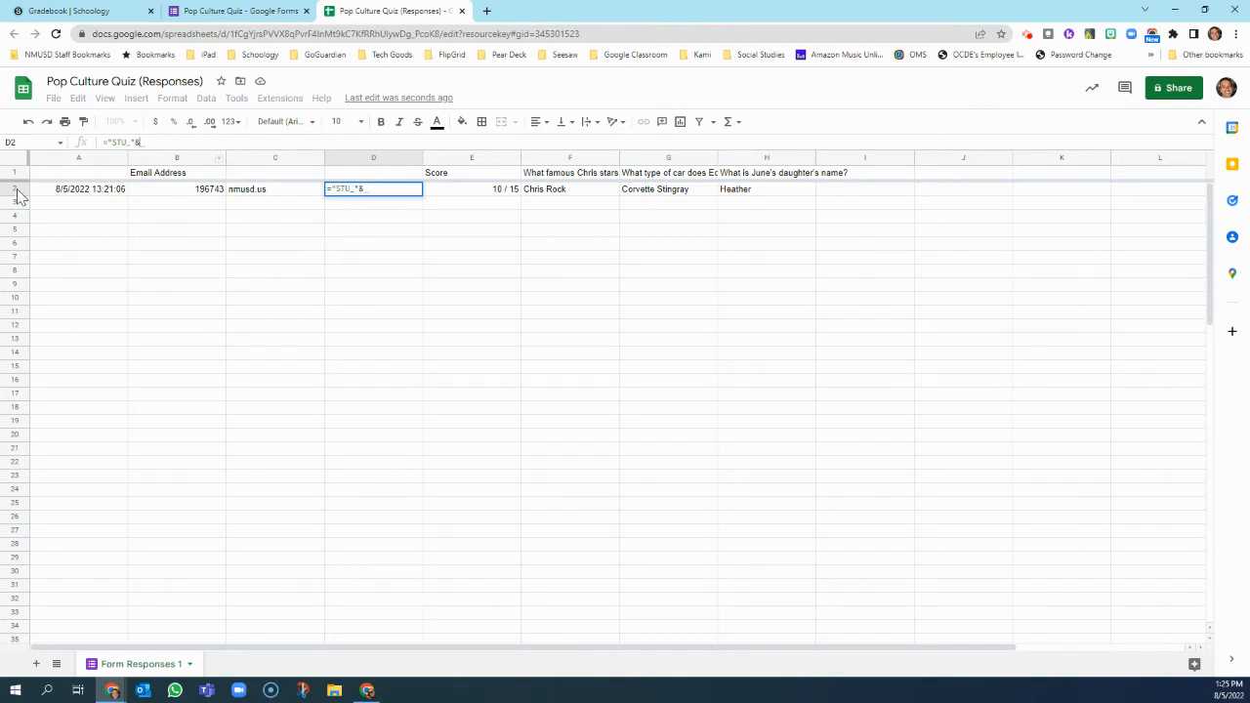
click(217, 196)
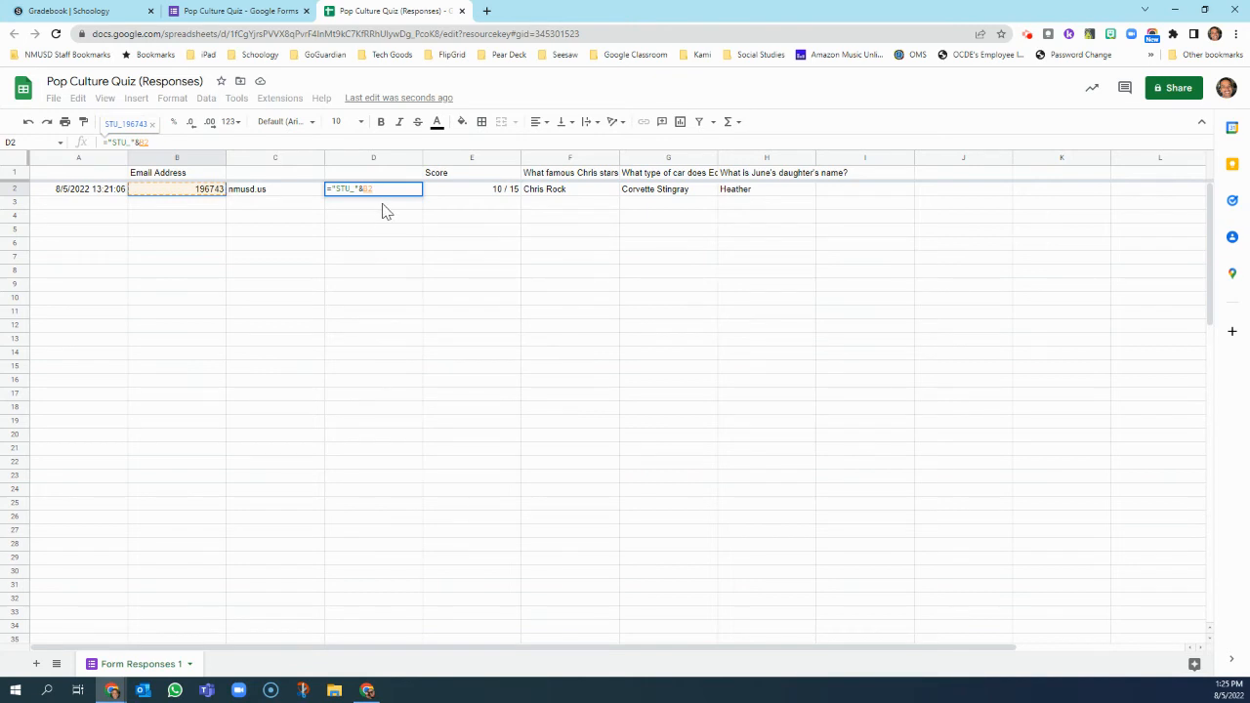
key(Return)
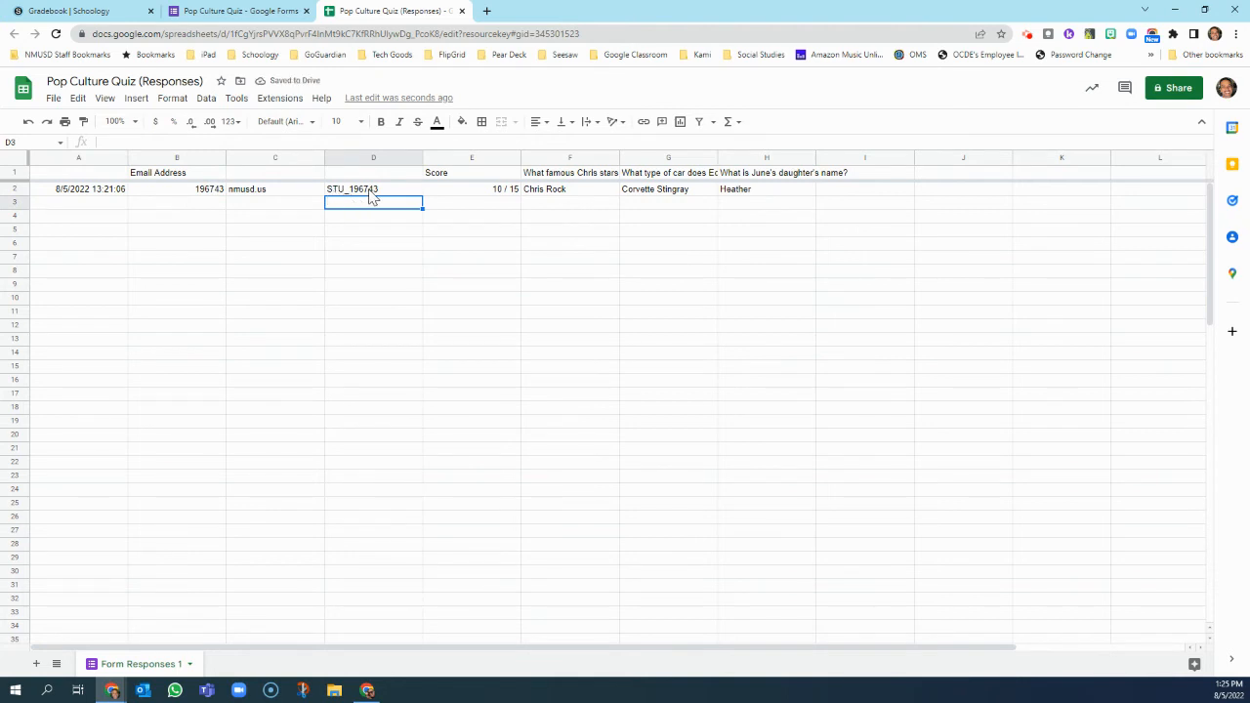
click(380, 191)
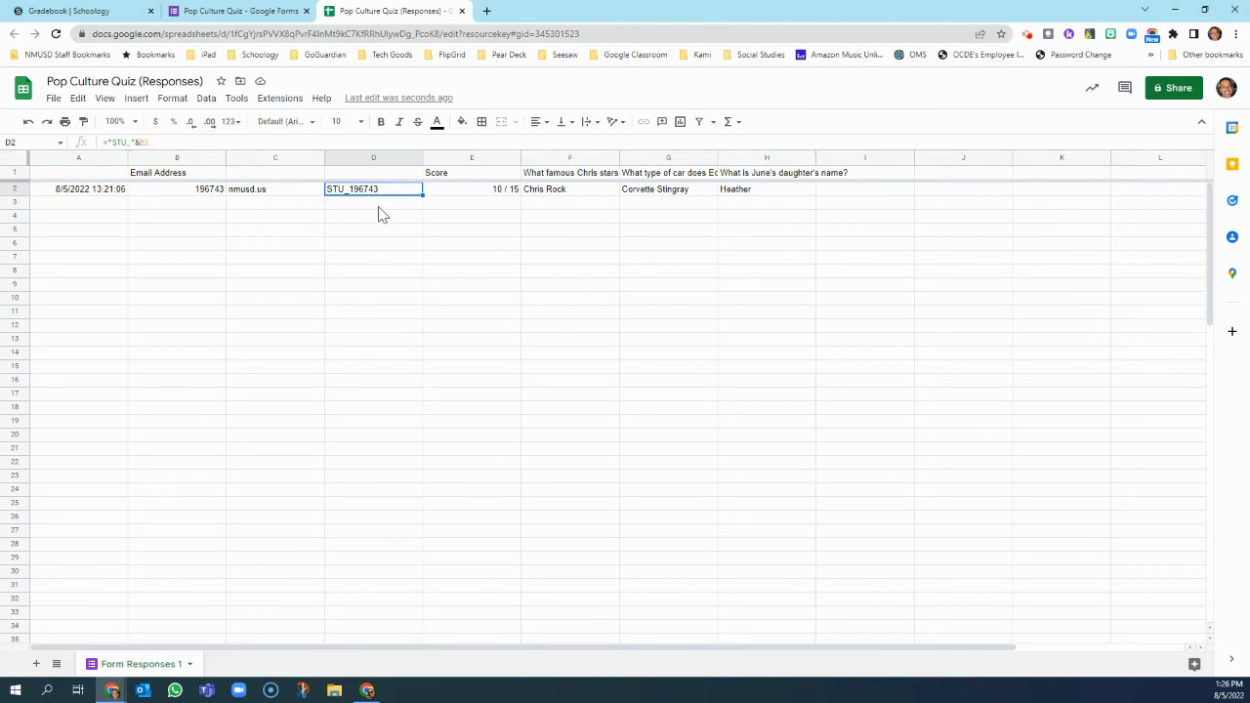
- Enter three made-up student ID numbers in cells B3 to B5 as sample data
click(207, 207)
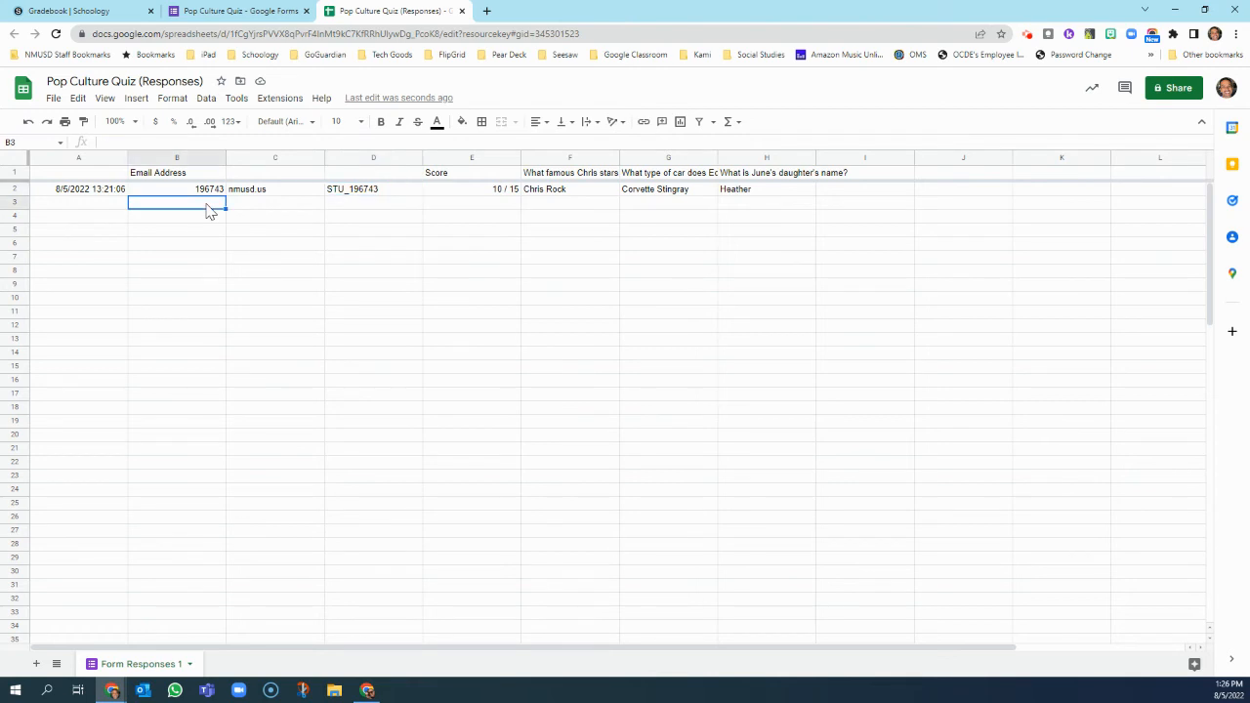
text(3535548)
key(Return)
text(tet)
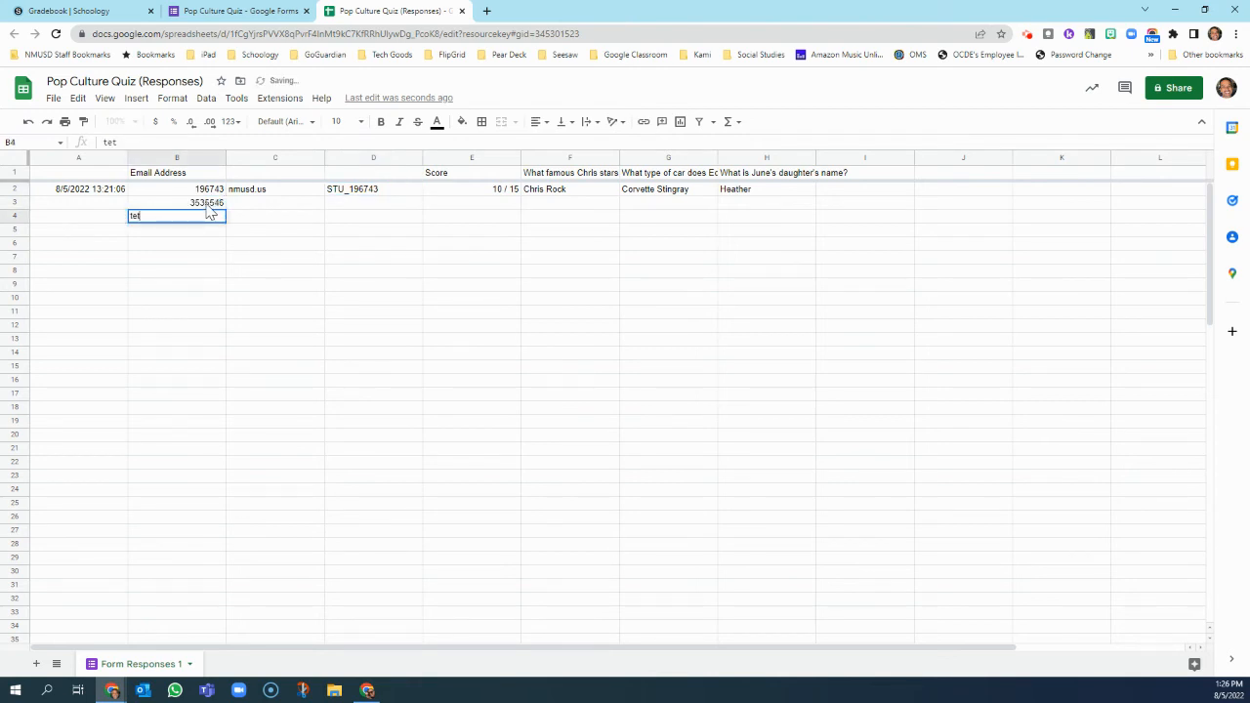
key(BackSpace)
key(BackSpace)
key(BackSpace)
text(773737)
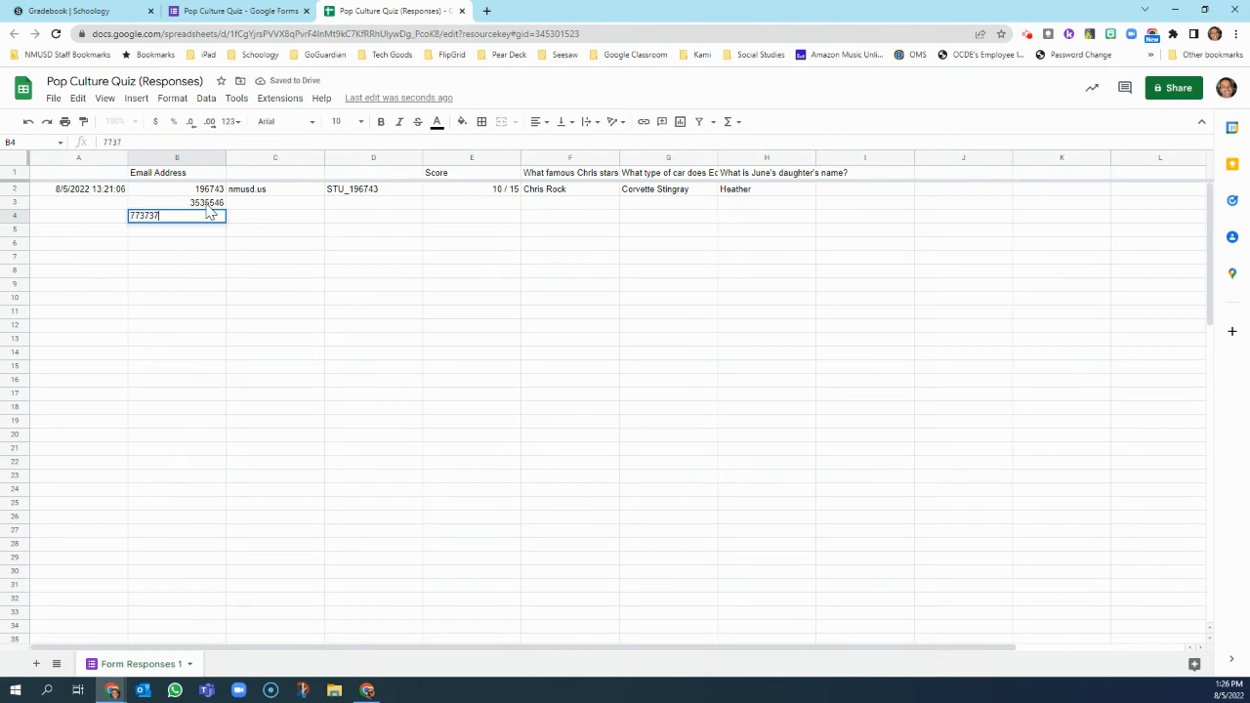
key(Return)
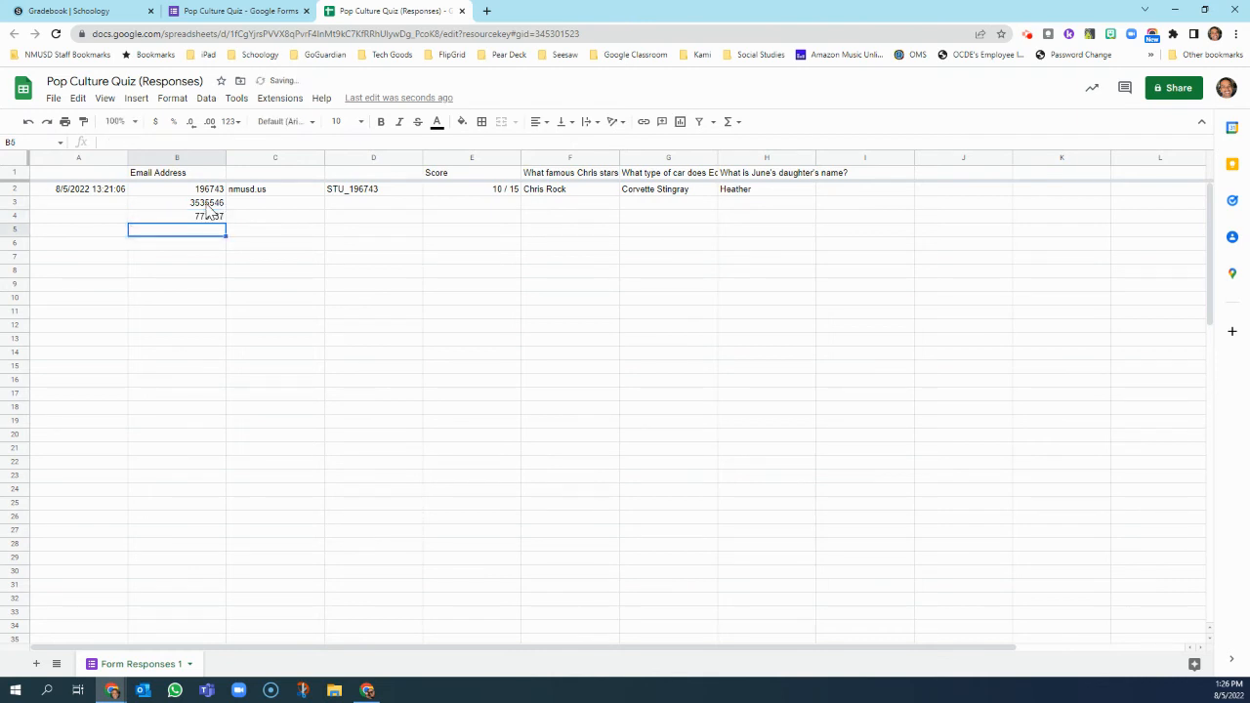
text(3535536)
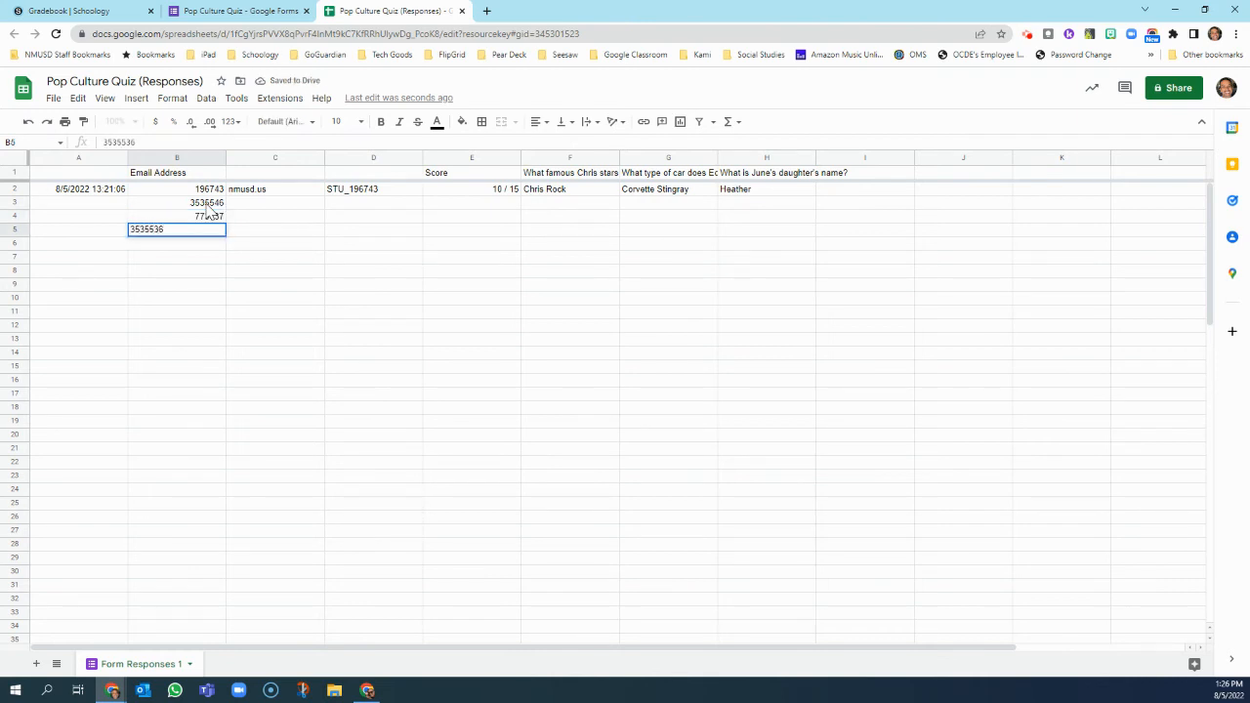
key(Return)
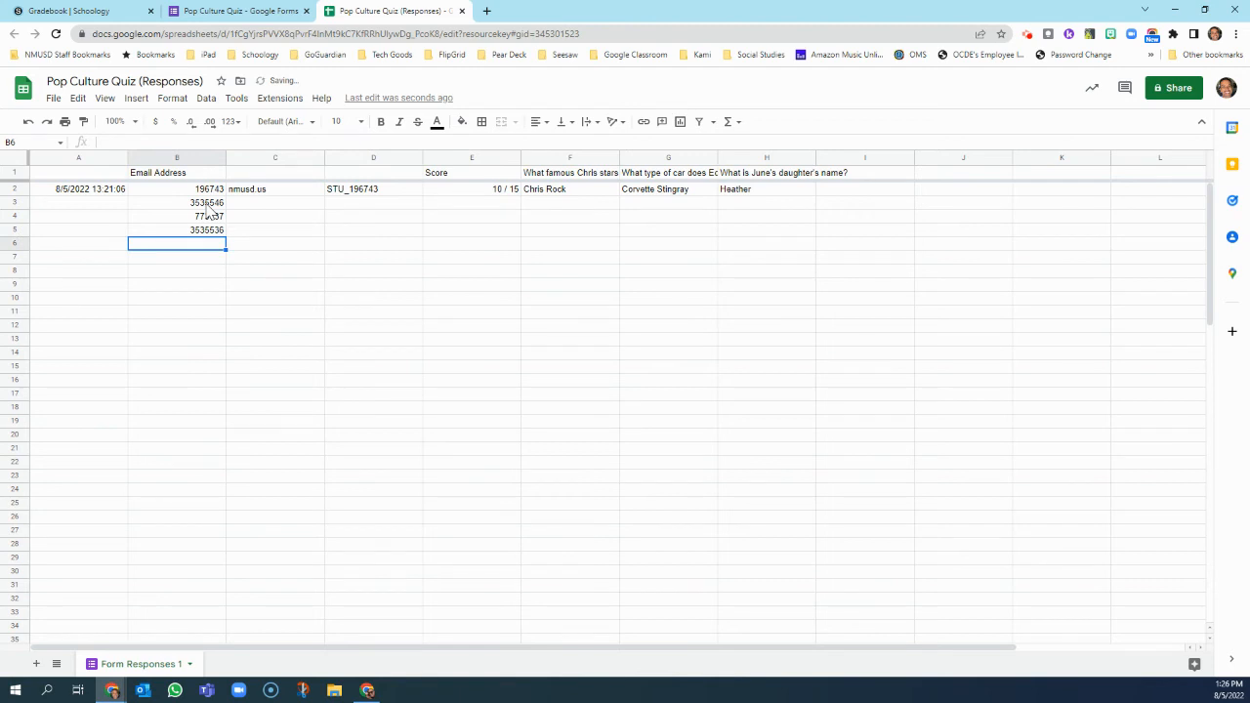
- Fill the formula in D2 down to D5 and check the row reference in each copied formula
click(381, 192)
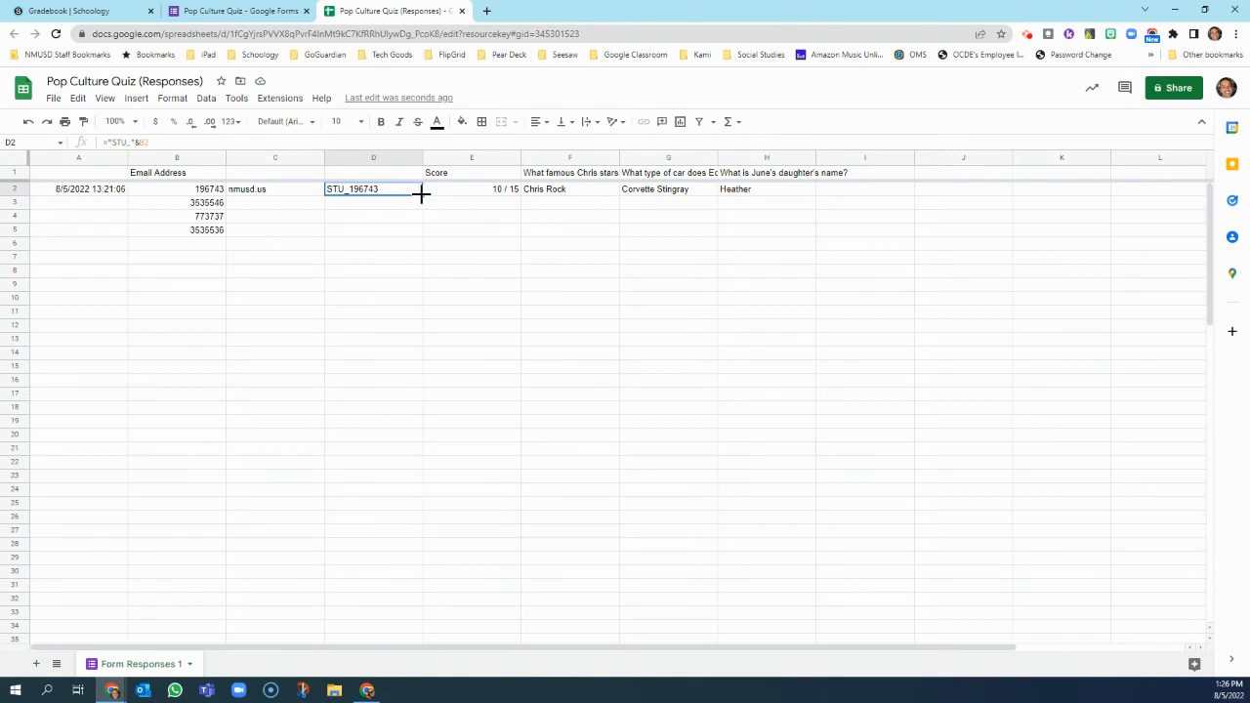
drag(421, 194, 421, 235)
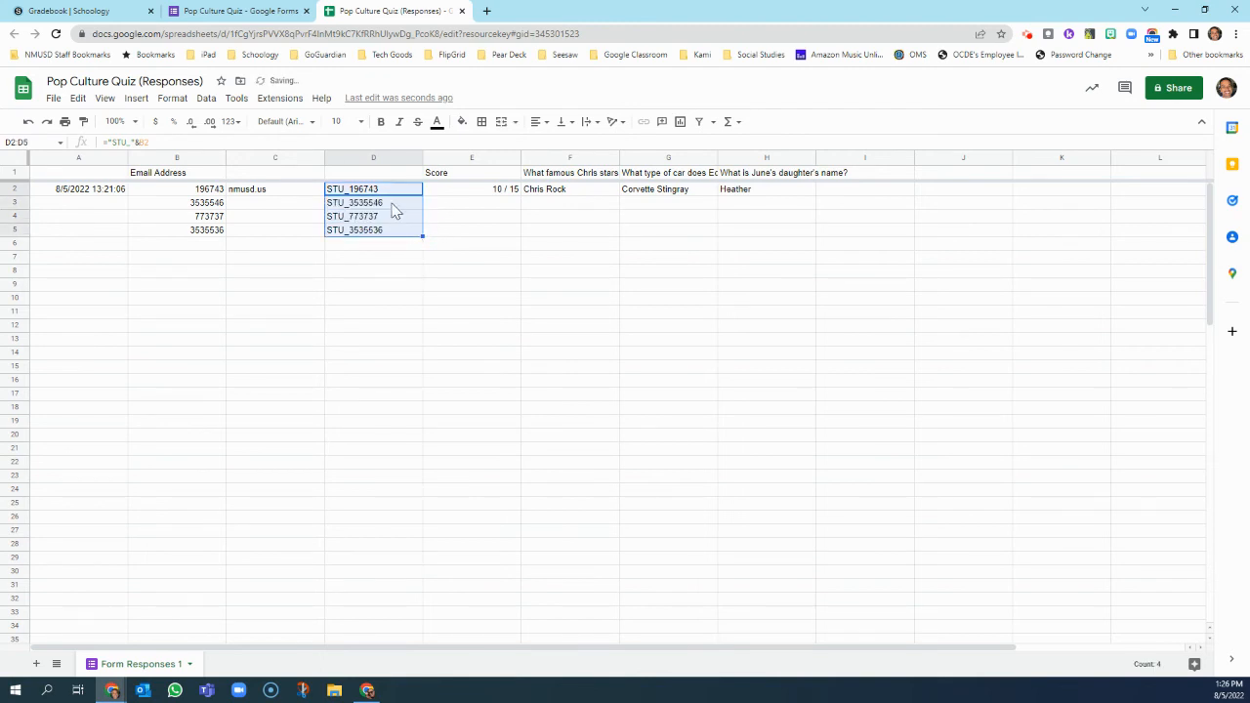
click(393, 207)
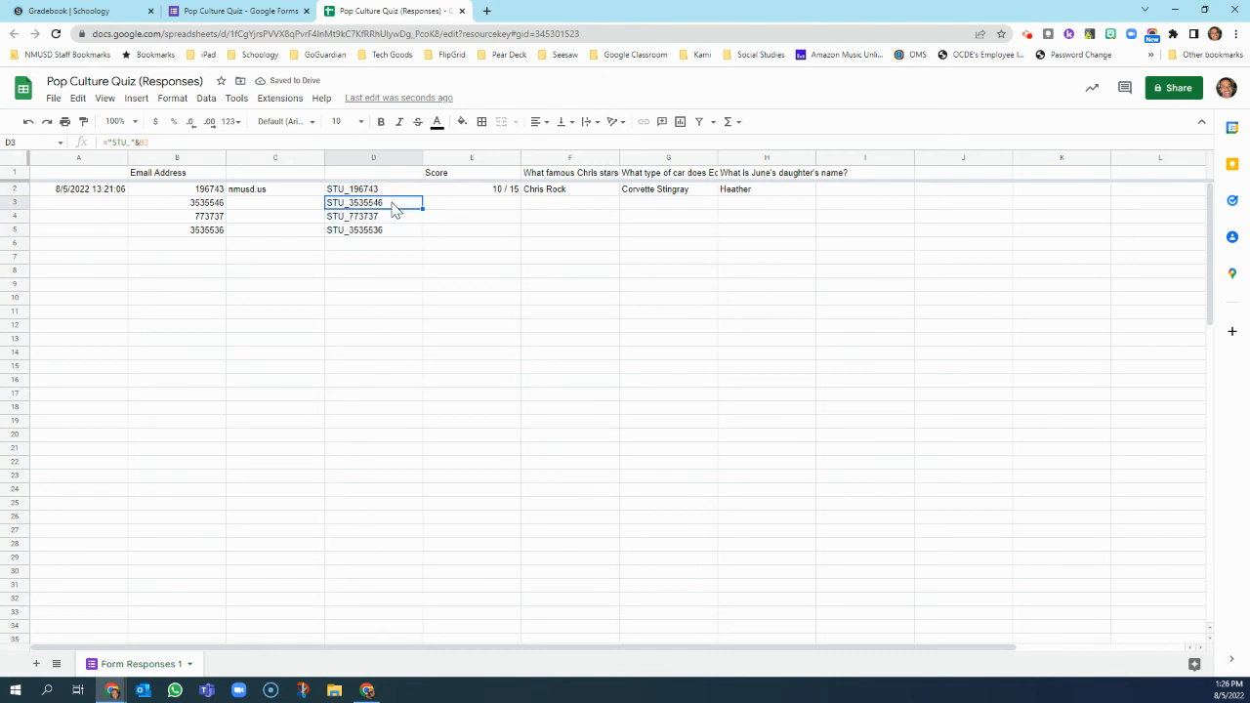
click(393, 216)
click(395, 231)
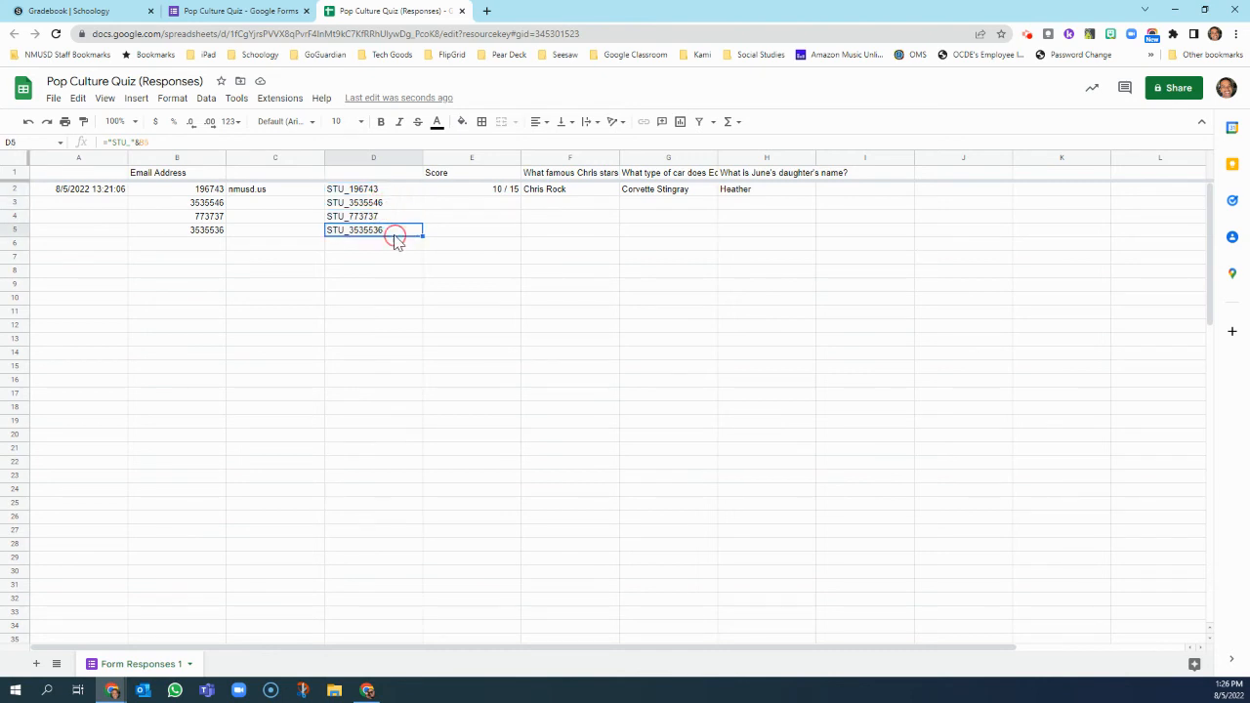
click(395, 189)
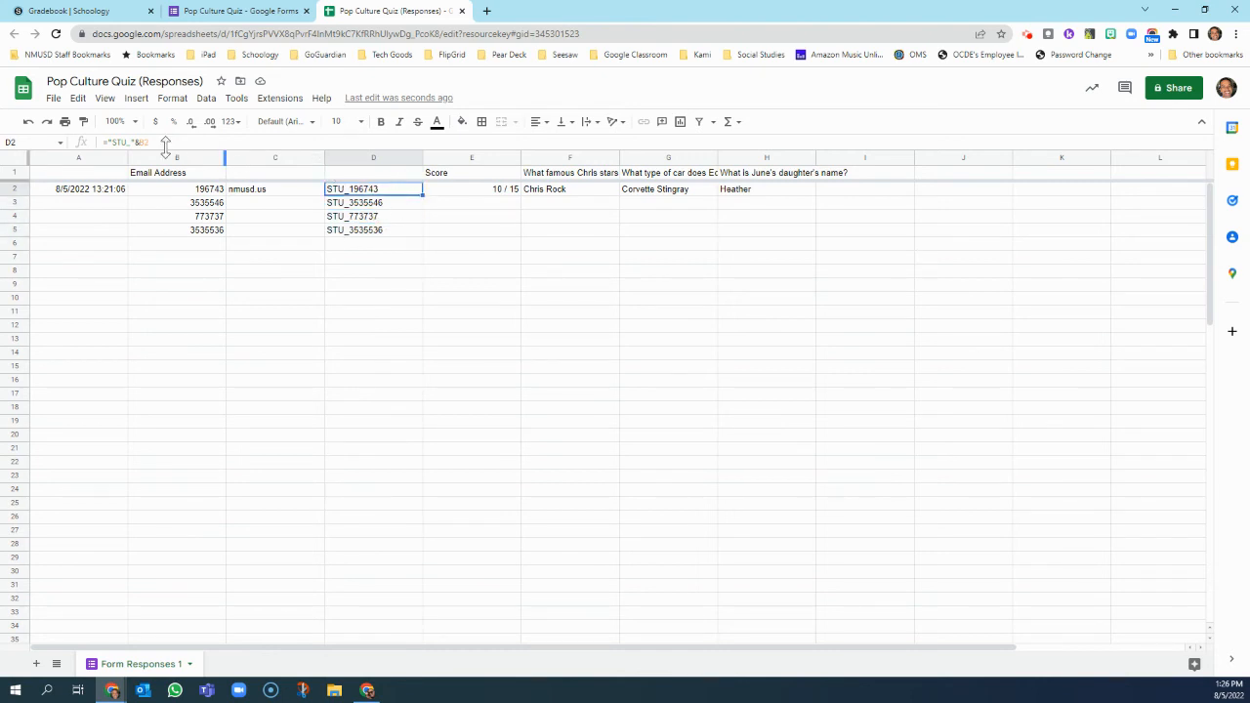
click(358, 206)
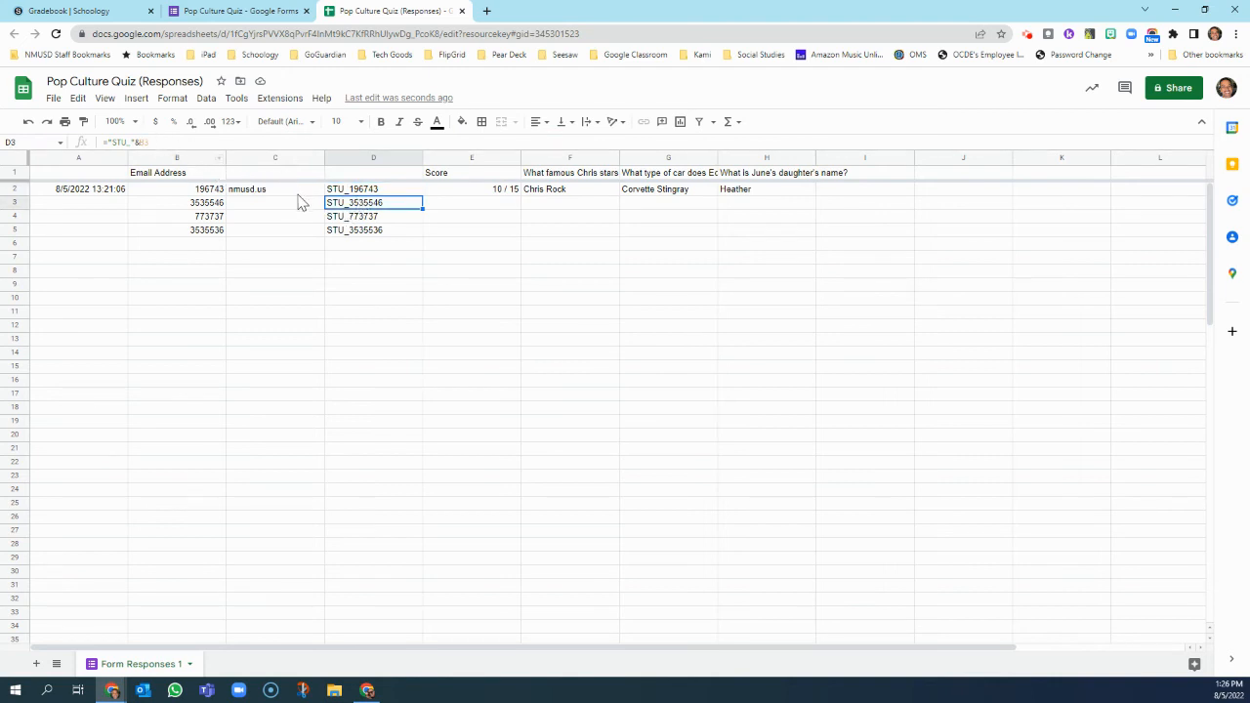
click(350, 218)
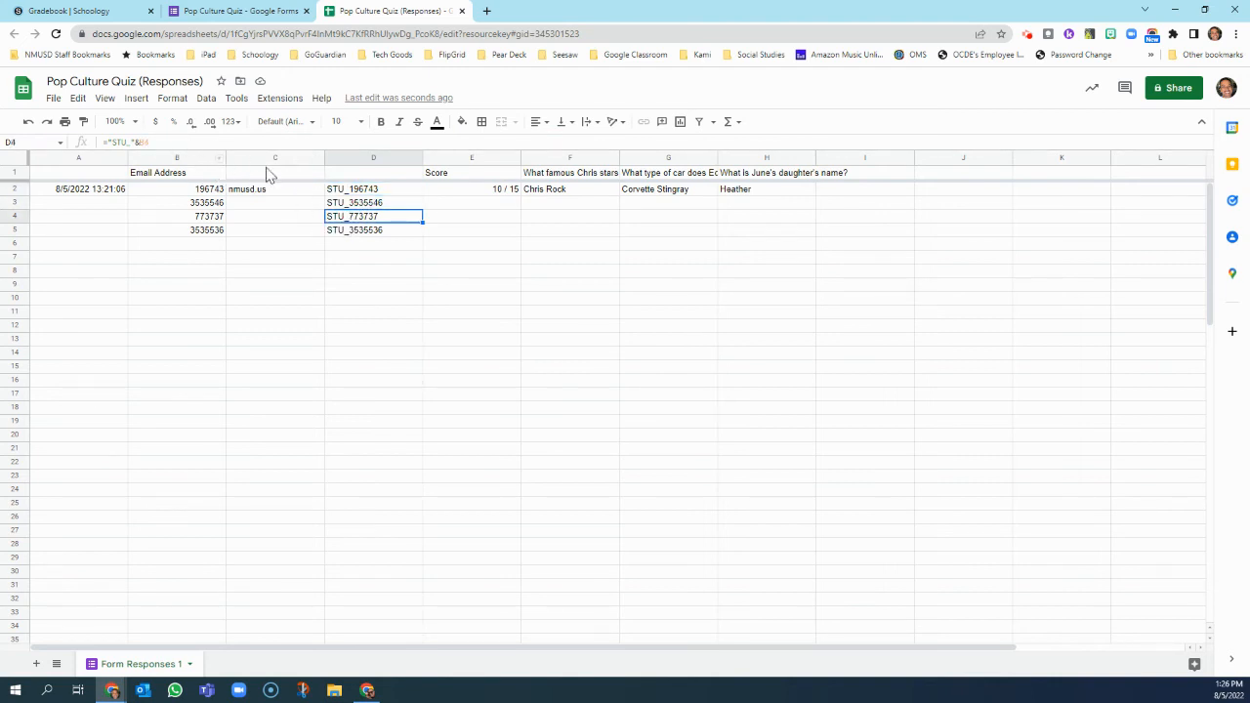
click(389, 234)
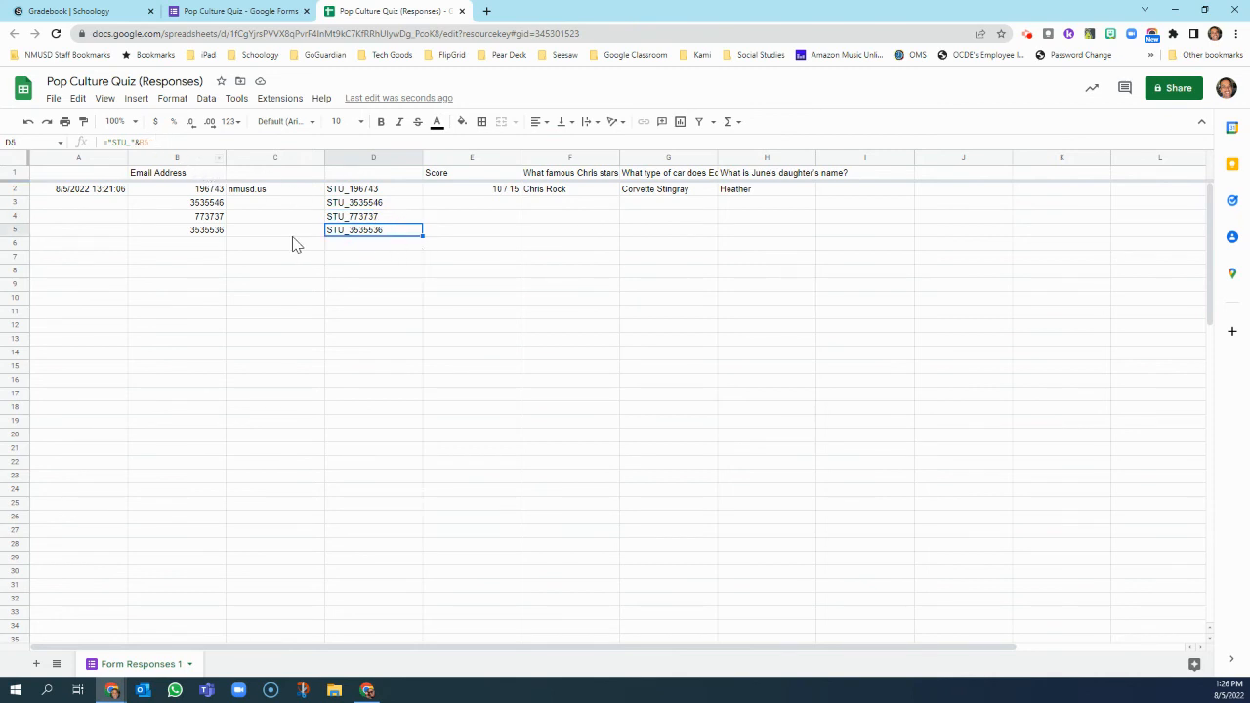
- Clear the sample IDs and copied formulas from the range B3:D5
click(206, 203)
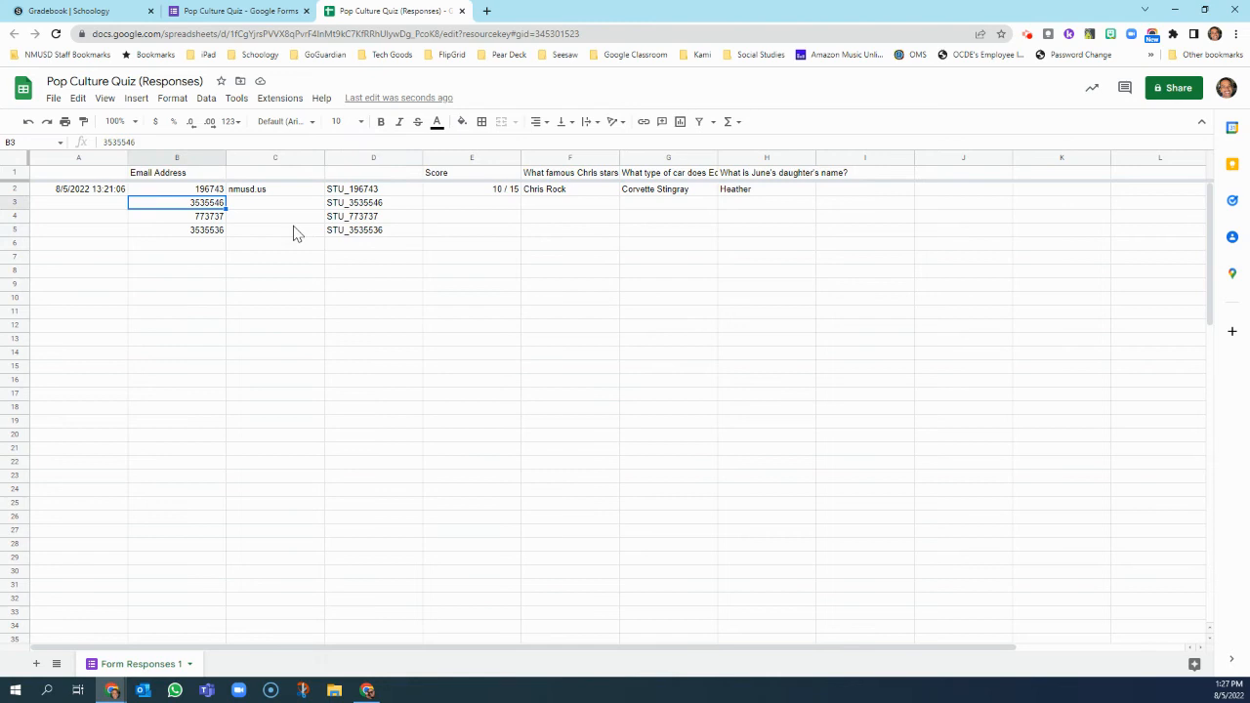
shift+click(361, 234)
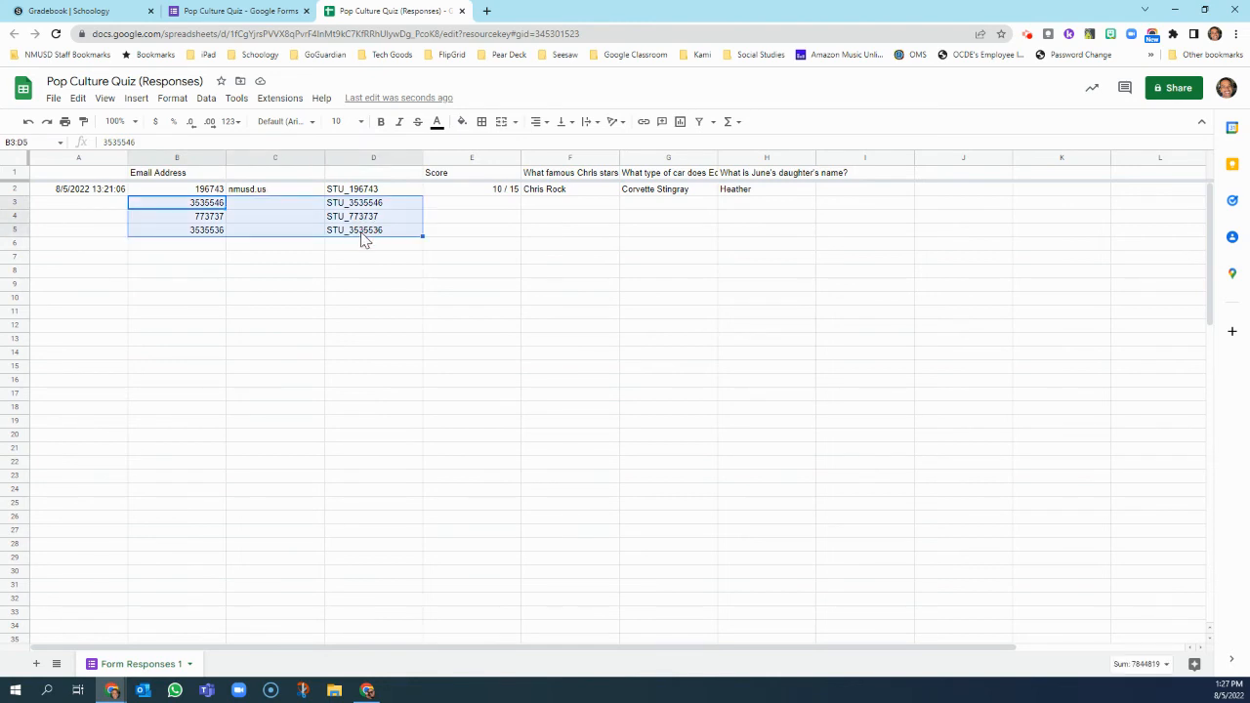
key(Delete)
click(362, 219)
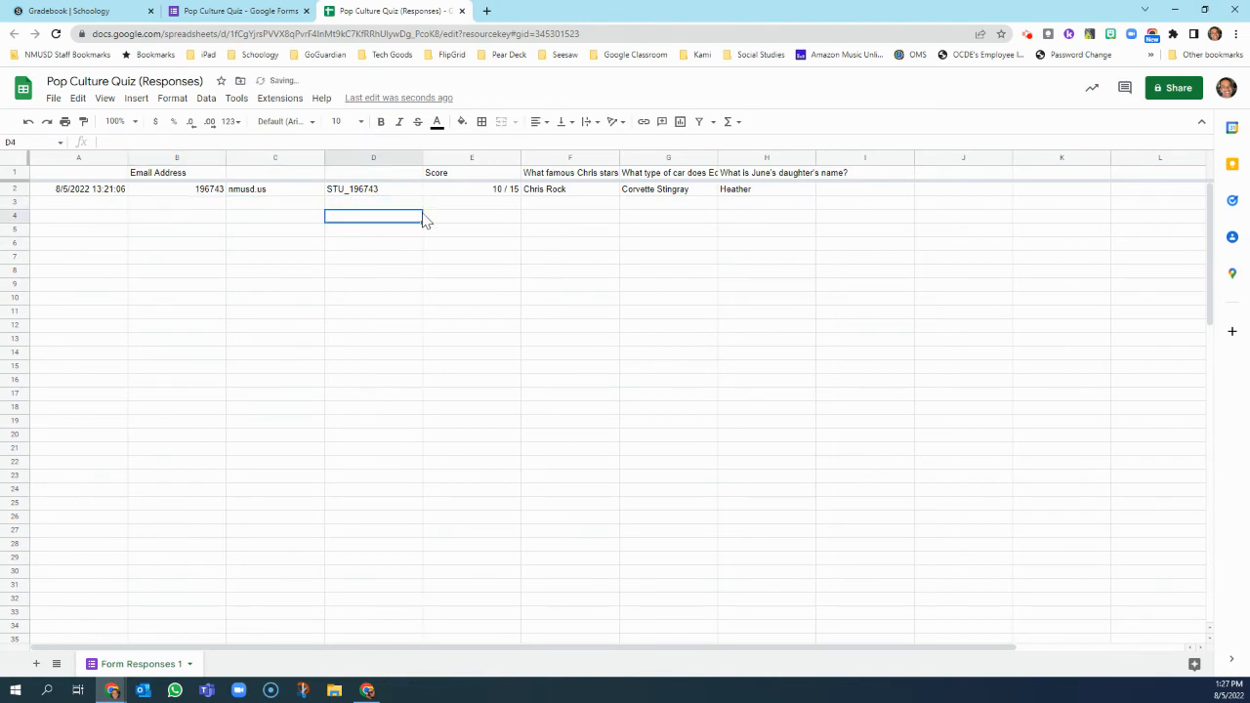
key(Up)
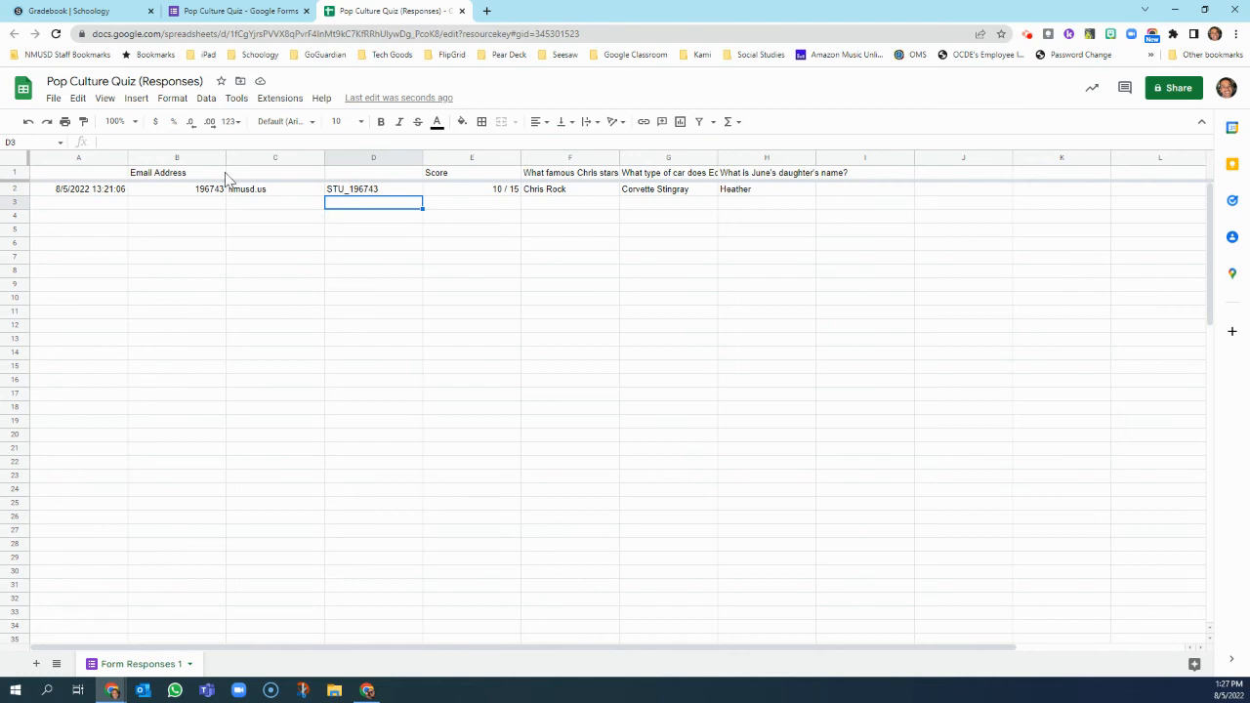
- Download the response sheet as a comma-separated values (.csv) file
click(54, 100)
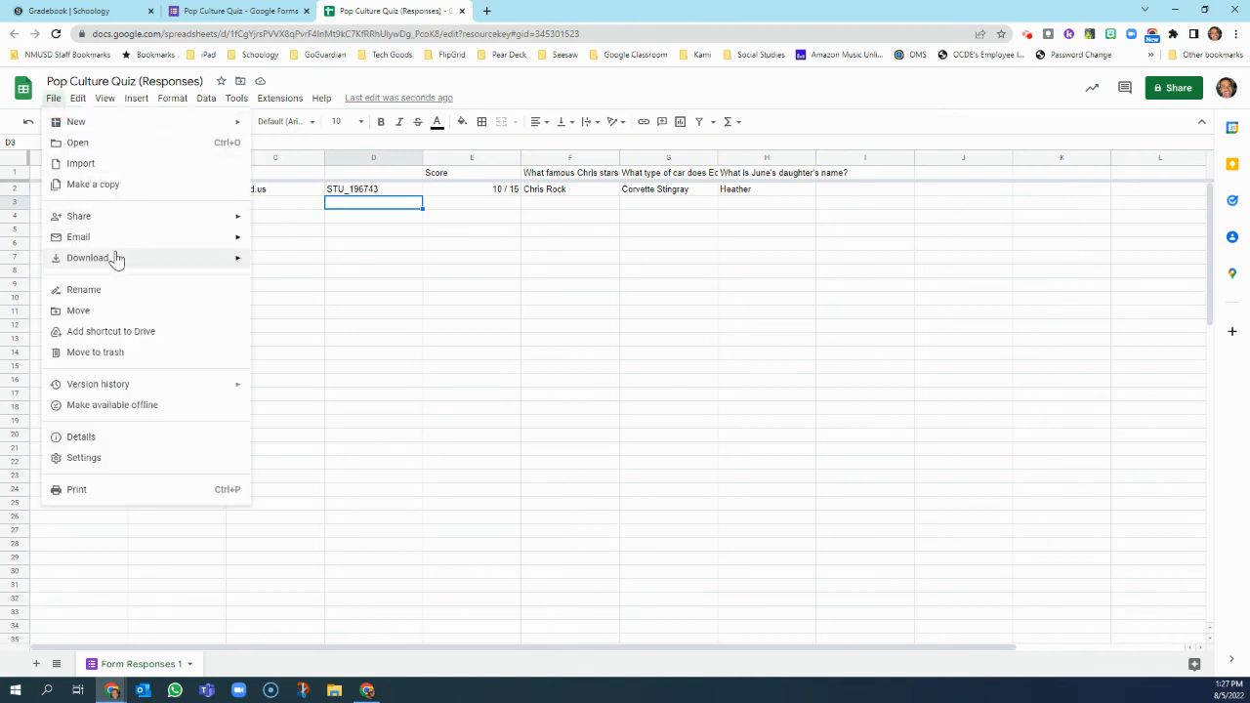
mouse_move(117, 259)
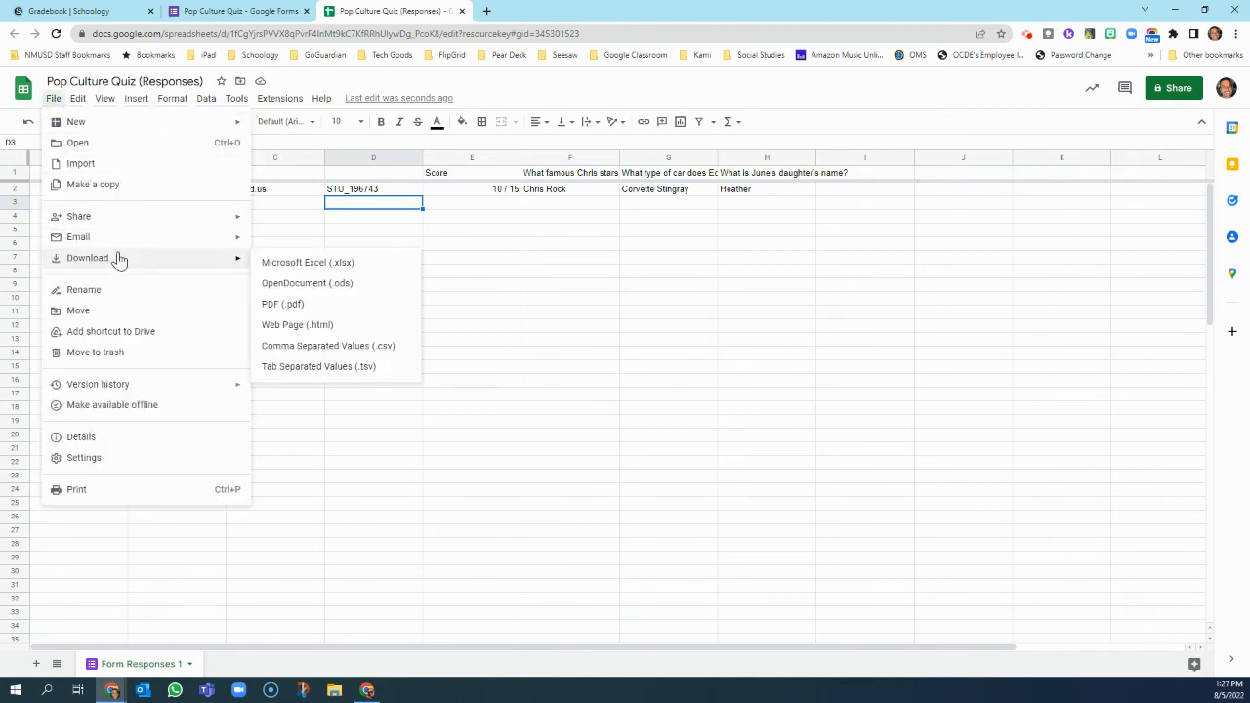
click(366, 354)
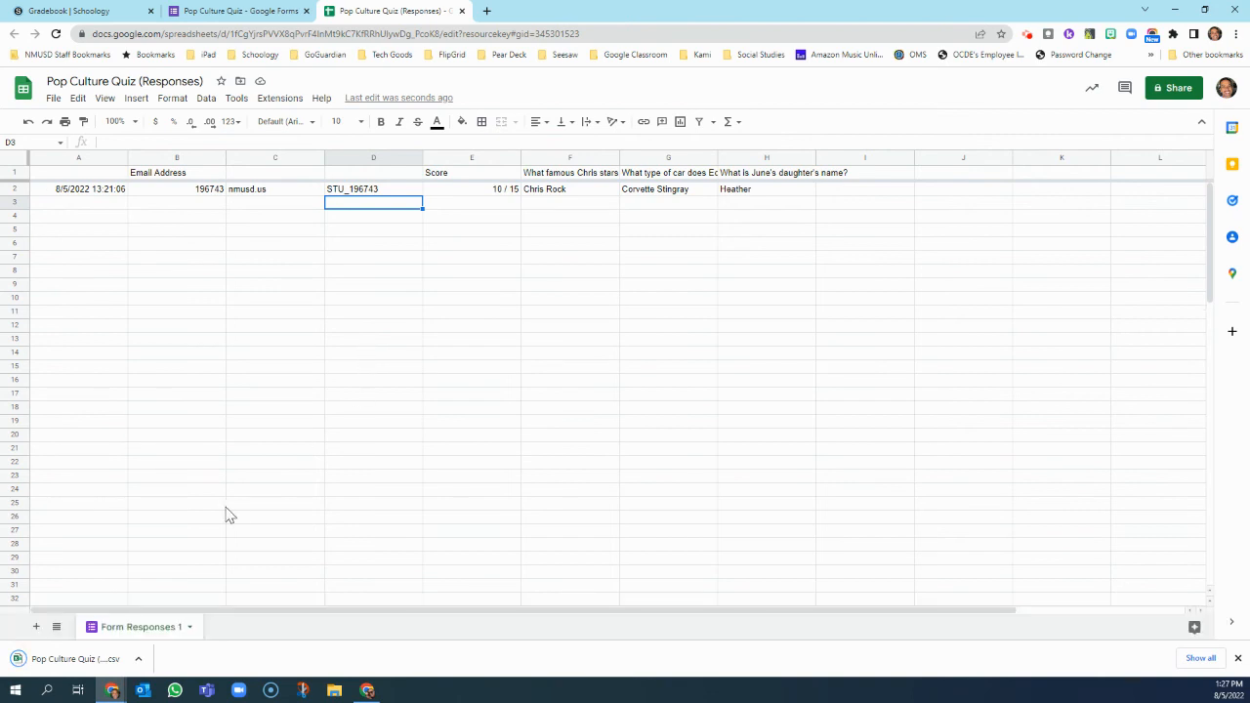
drag(176, 503, 304, 438)
scroll(305, 438, up, 2)
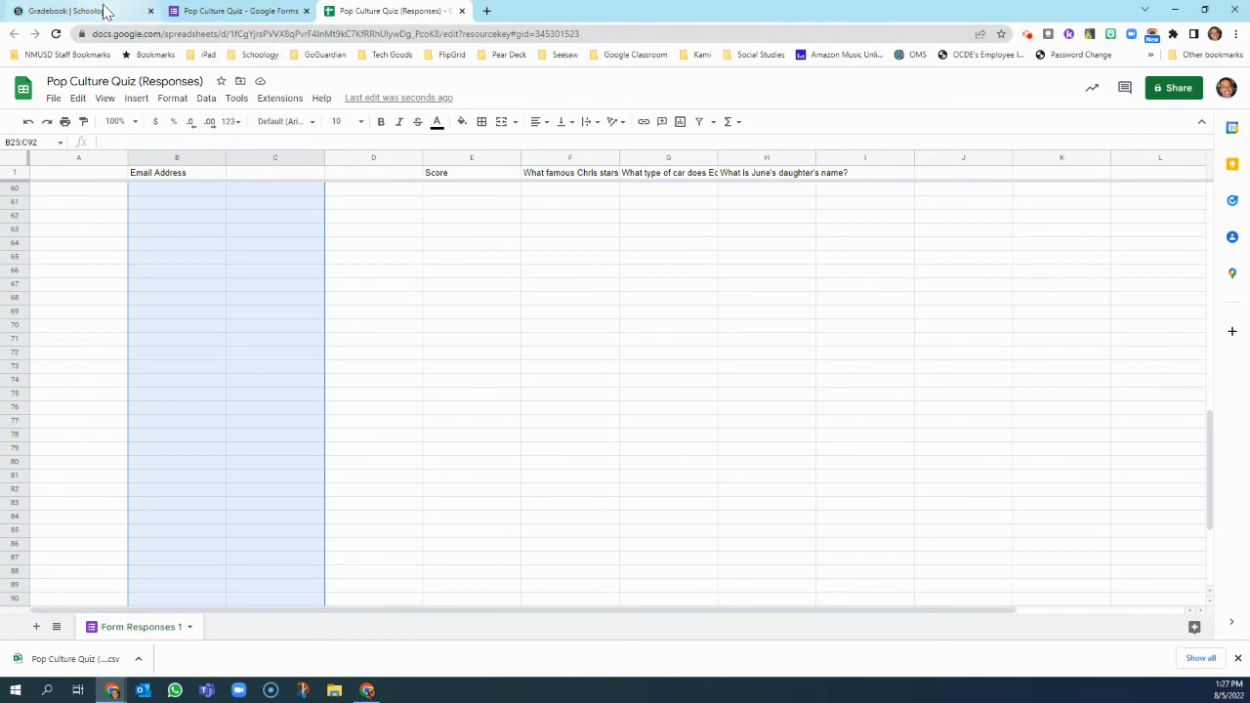
- Switch to the Schoology gradebook and open its grade import page
click(122, 12)
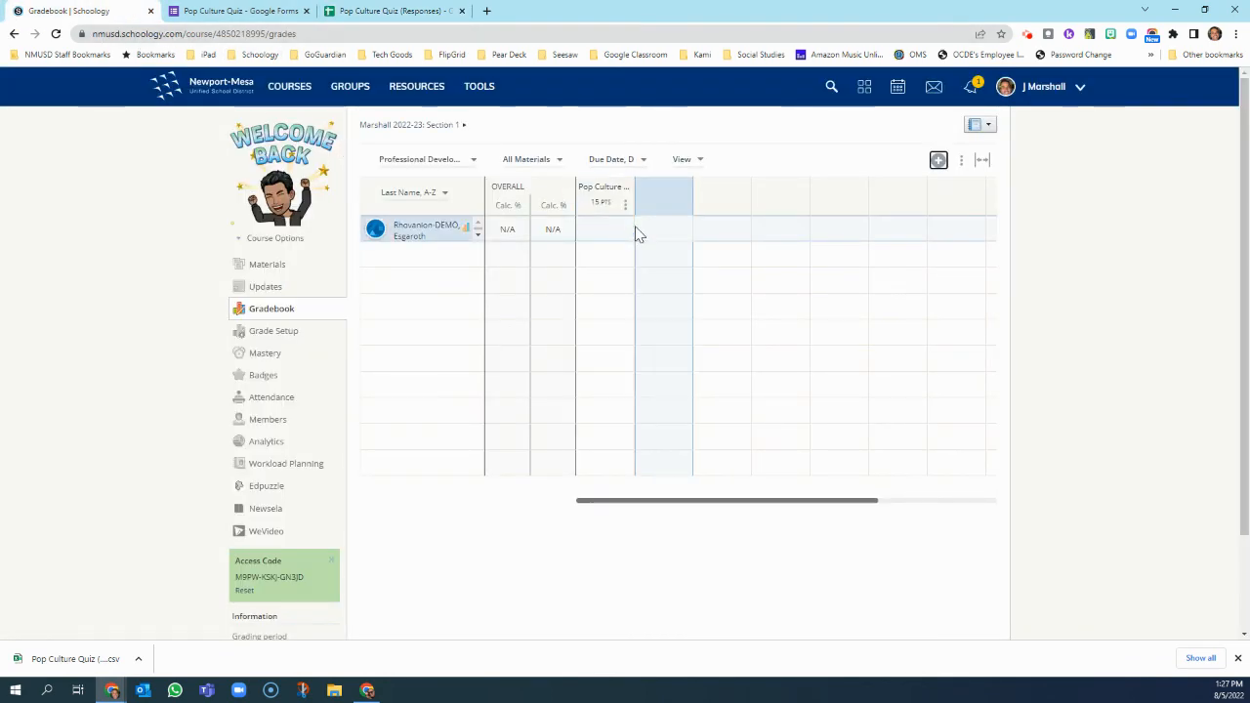
click(963, 161)
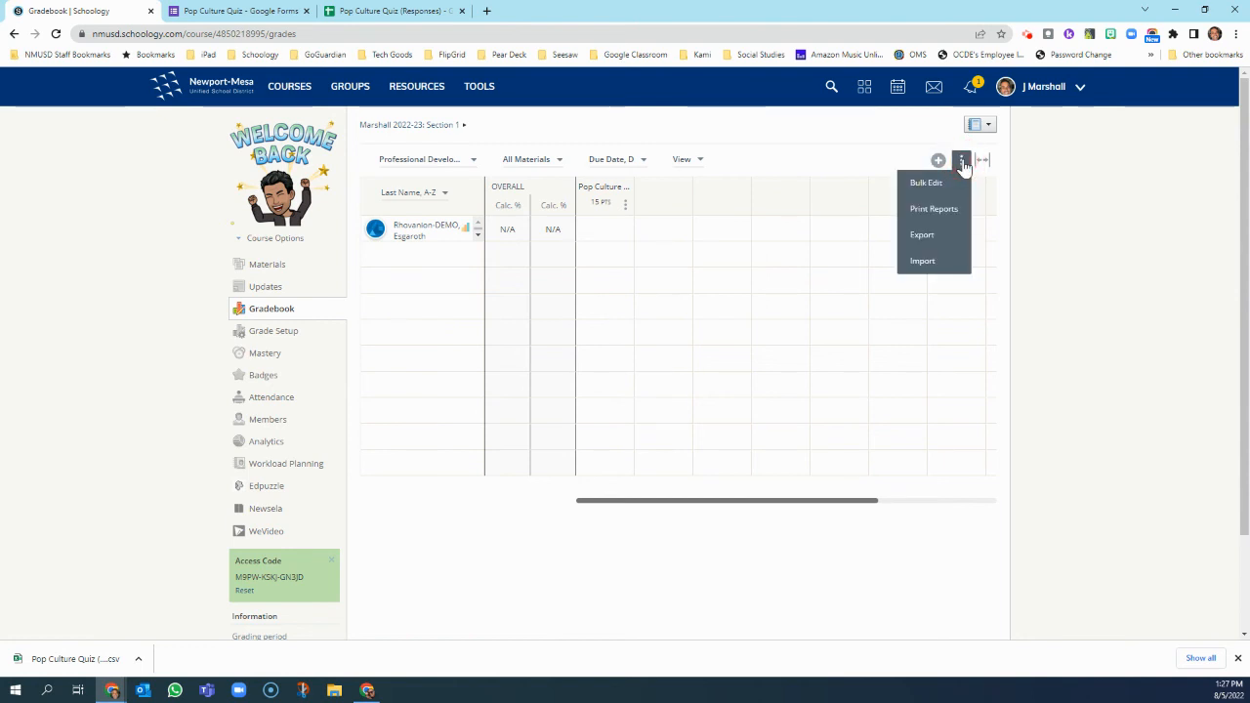
click(923, 261)
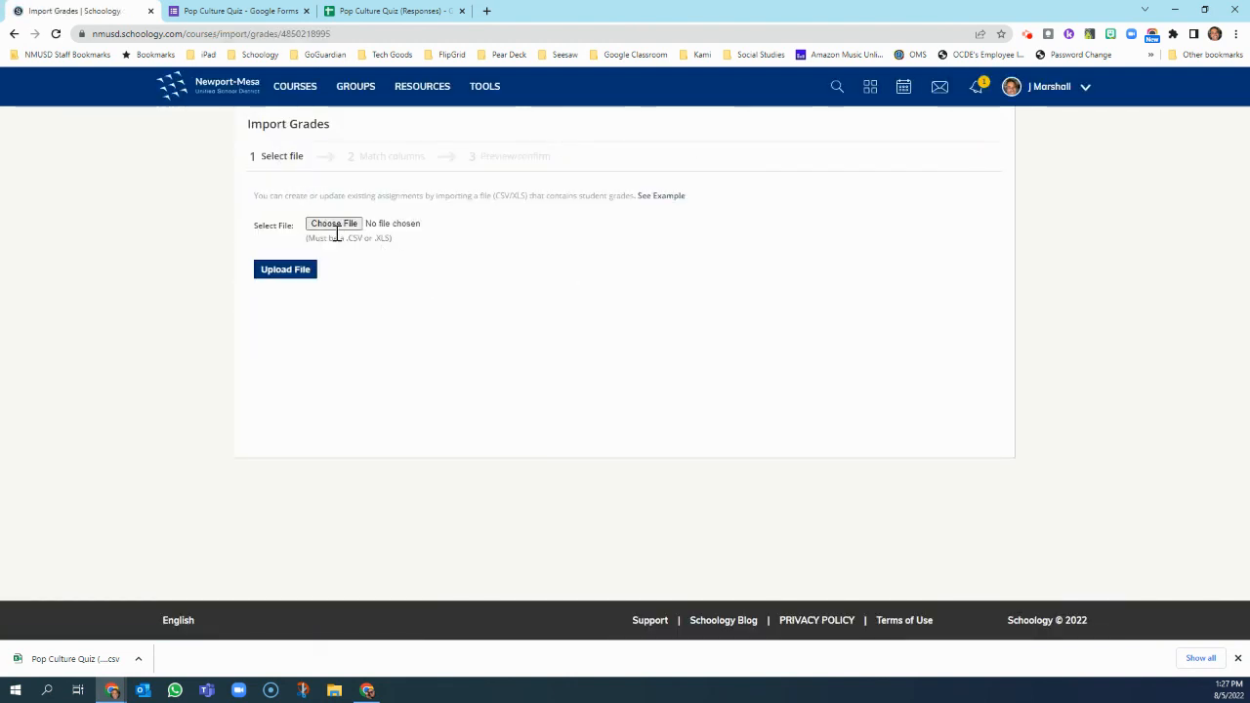
- Upload the file Pop Culture Quiz (Responses) - Form Responses 1 from the Downloads folder for the grade import
click(347, 226)
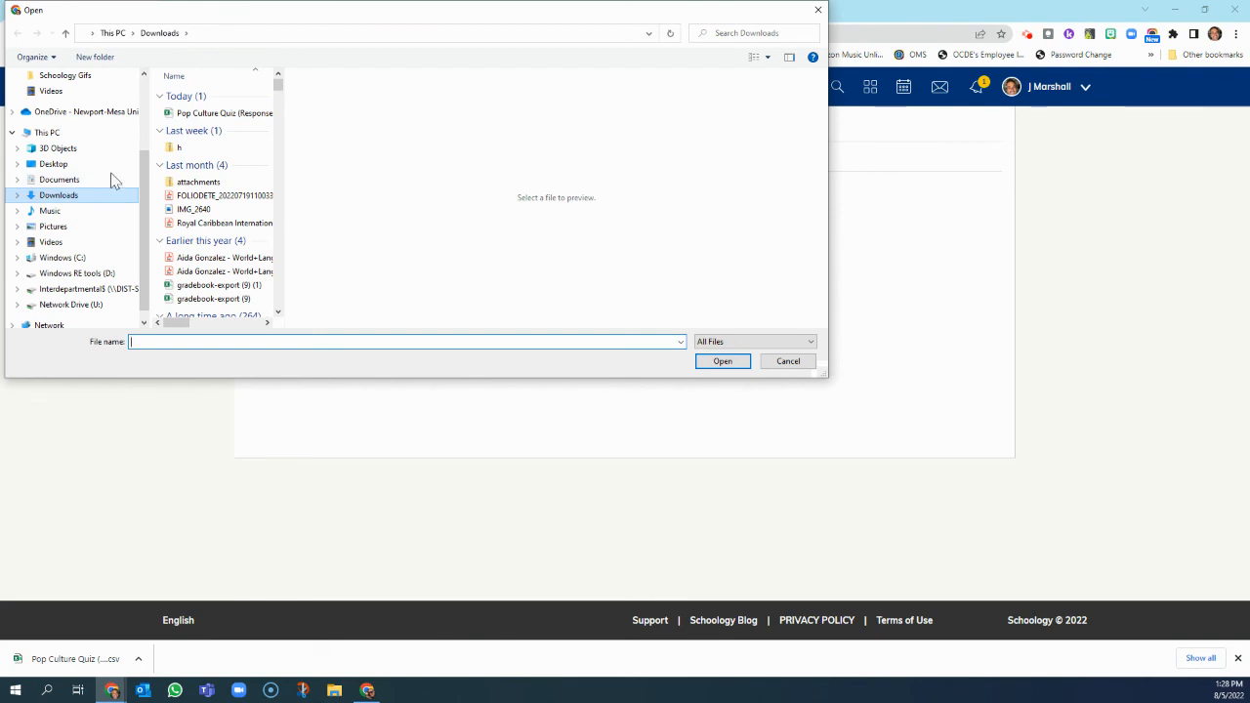
click(208, 115)
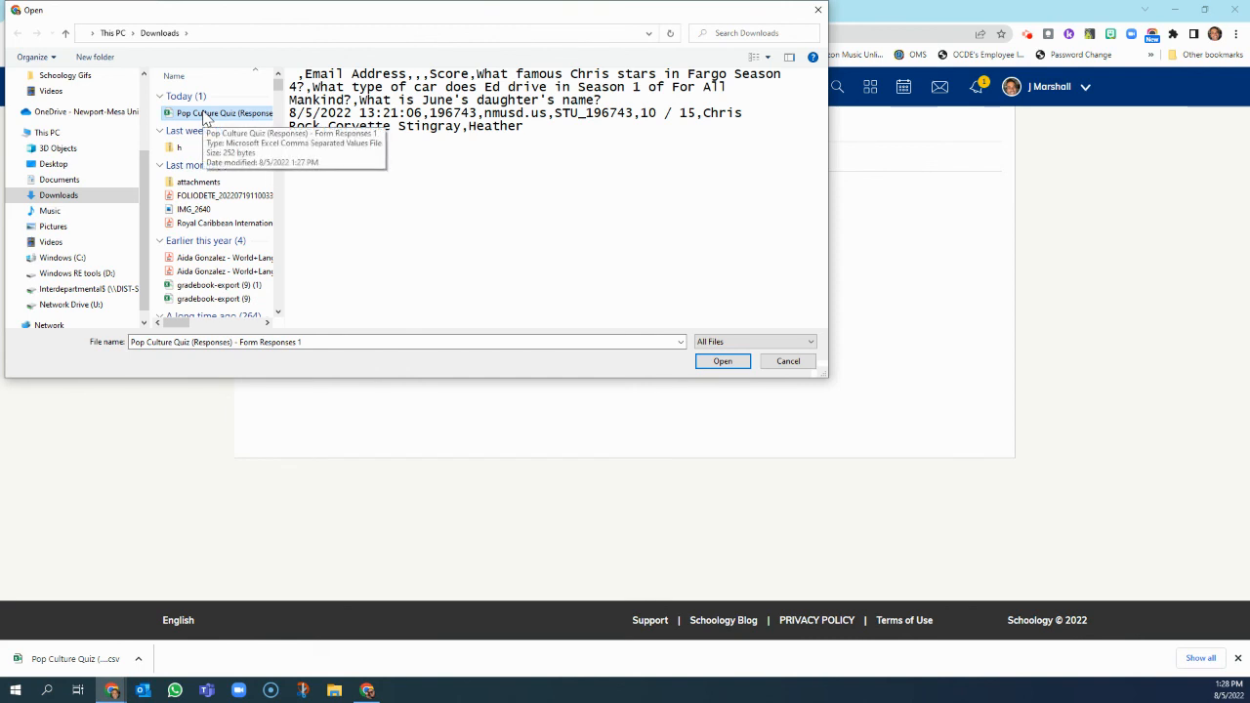
click(739, 344)
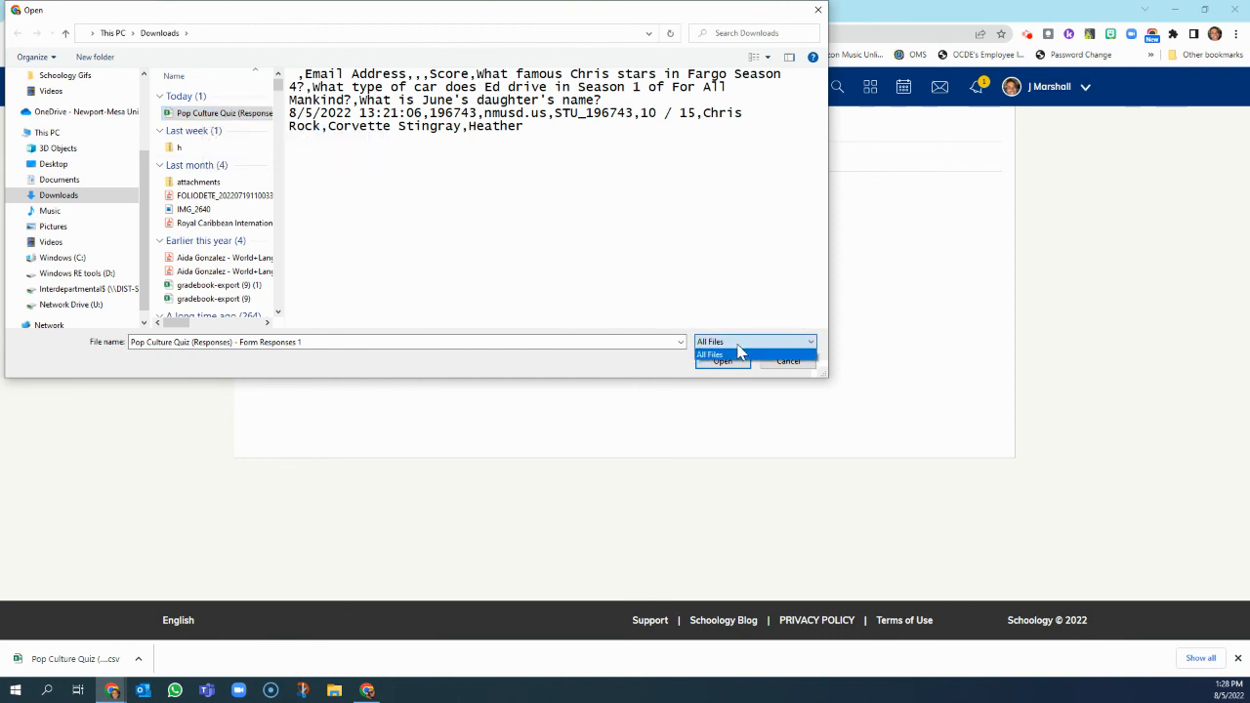
click(739, 354)
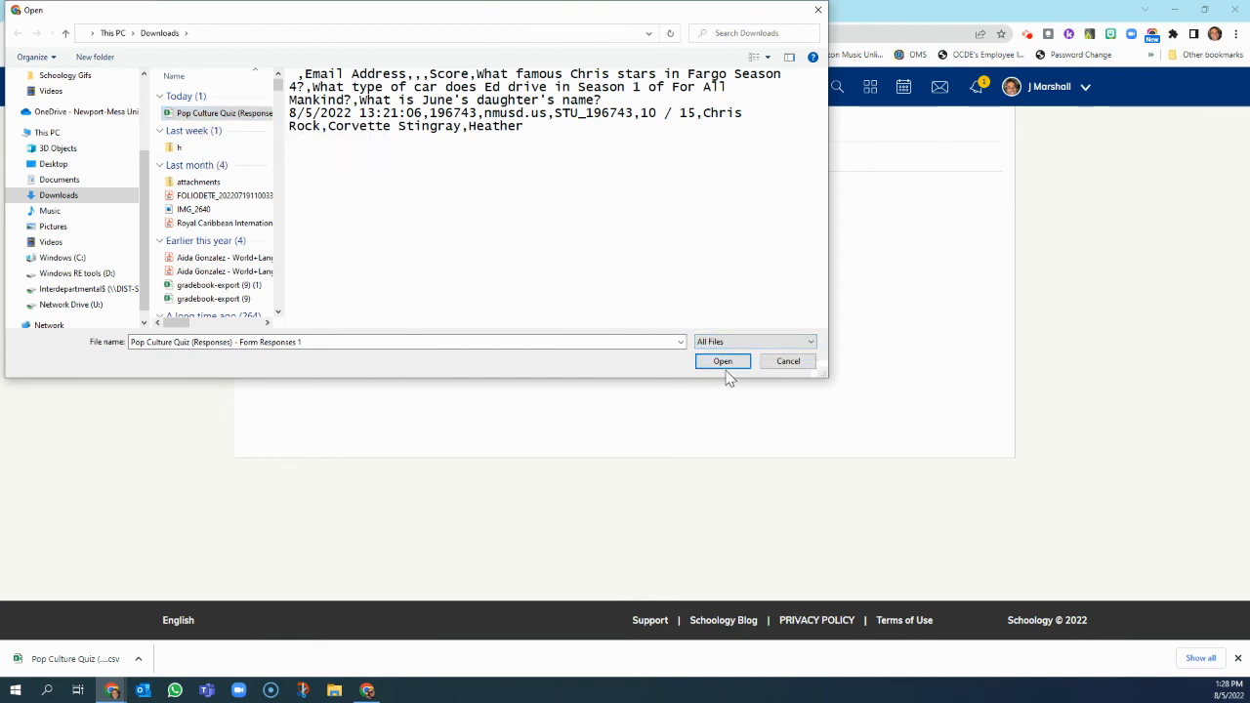
click(727, 369)
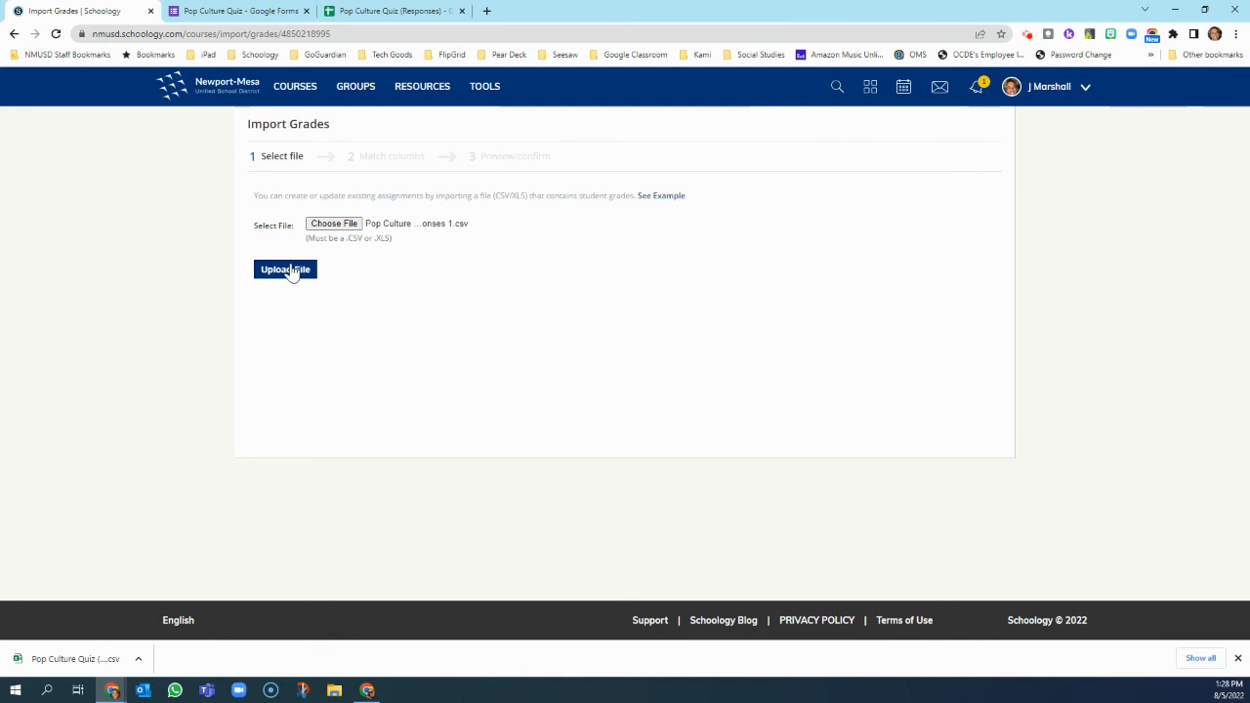
click(291, 270)
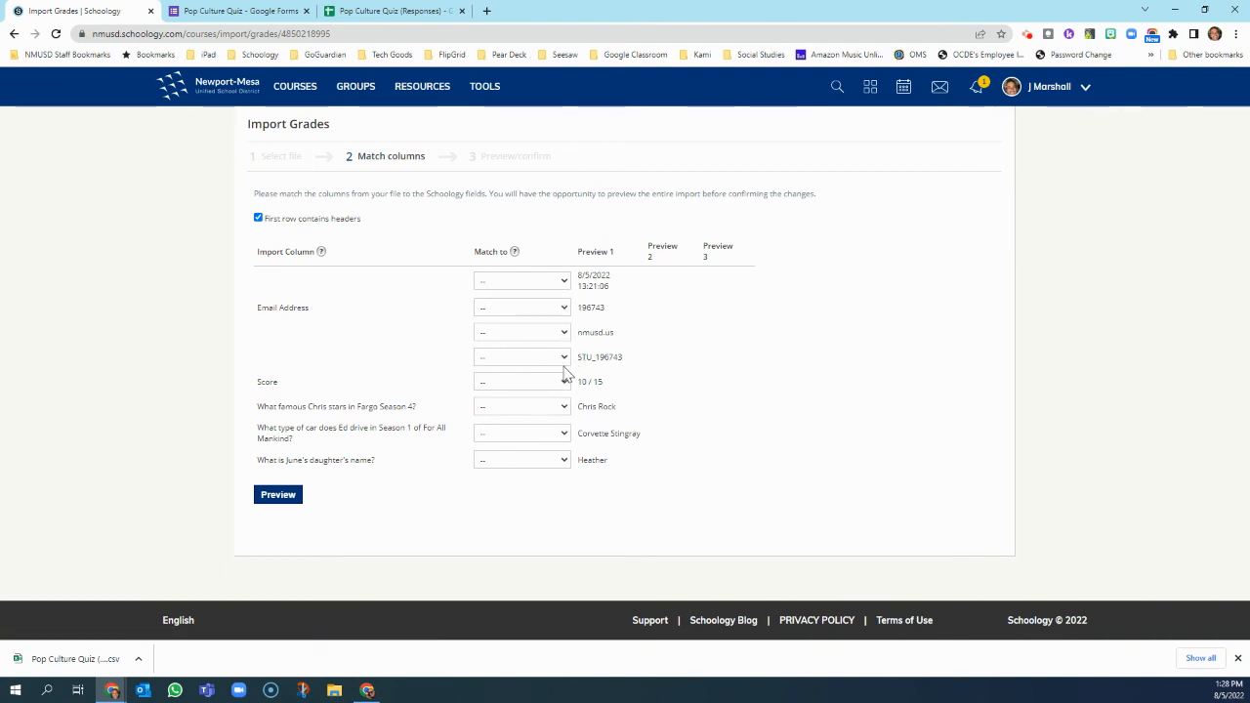
- Match the unnamed import column containing the STU_-prefixed student IDs to Unique User ID
click(564, 309)
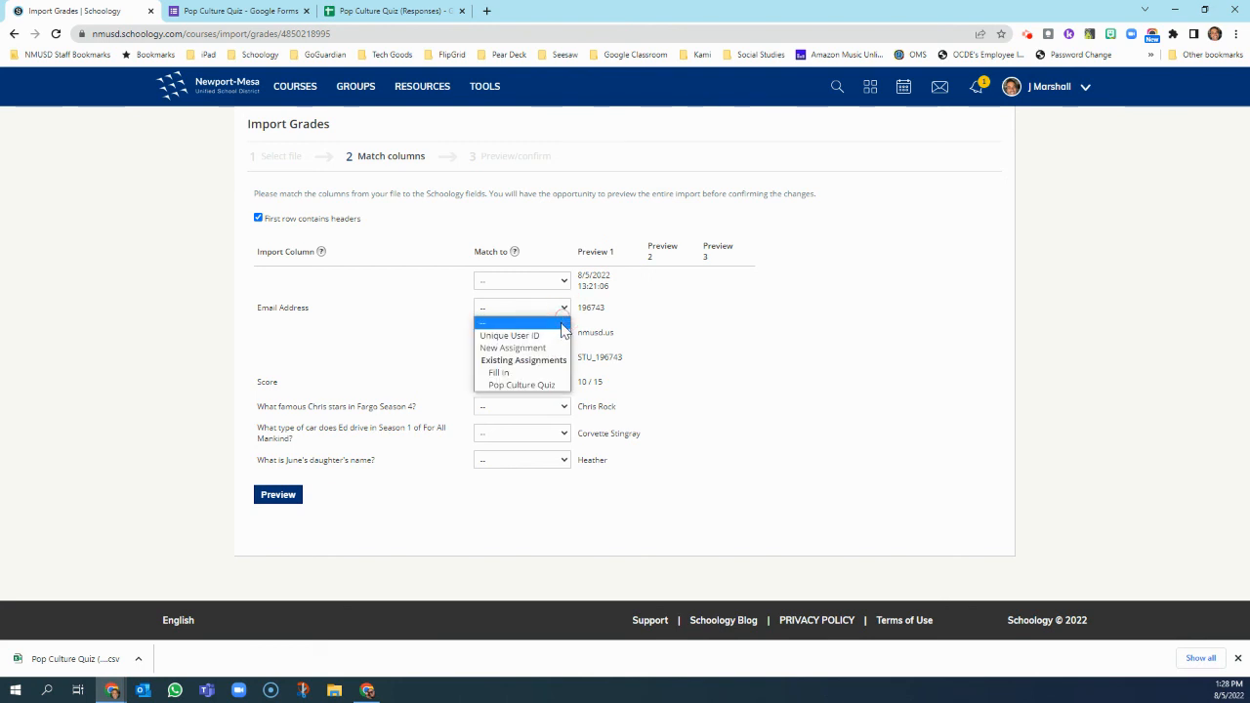
click(599, 360)
click(553, 359)
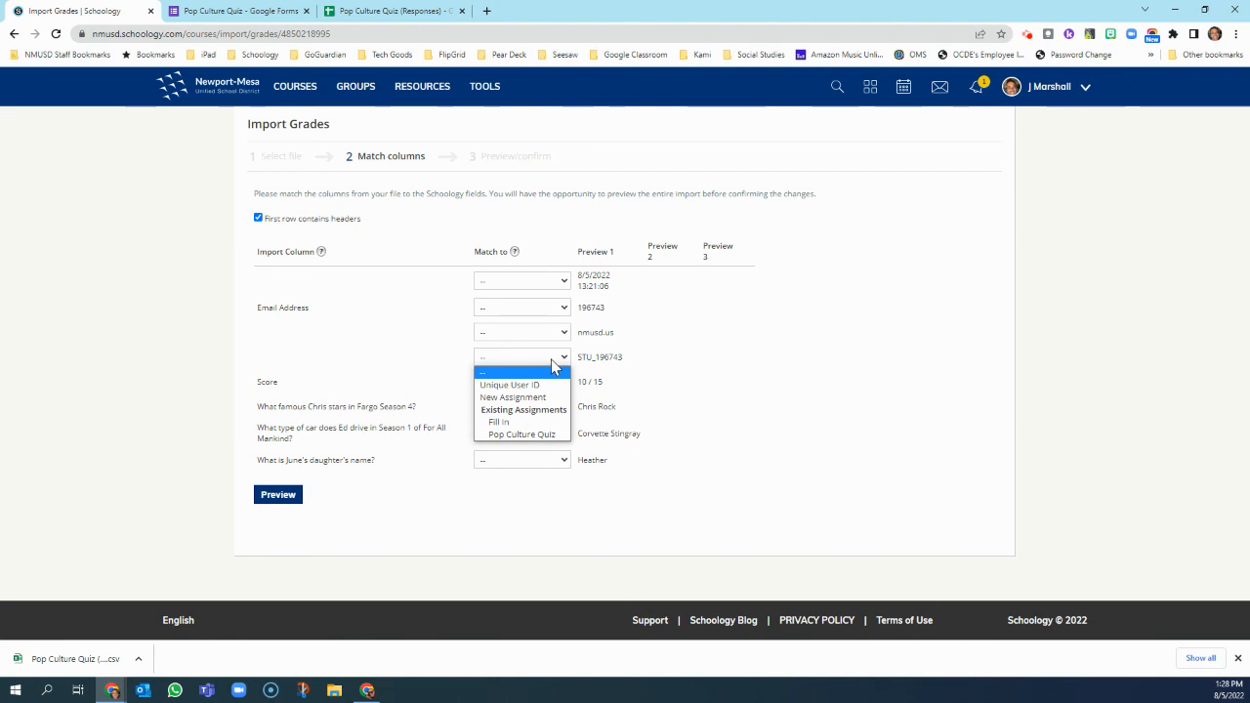
click(552, 360)
click(552, 359)
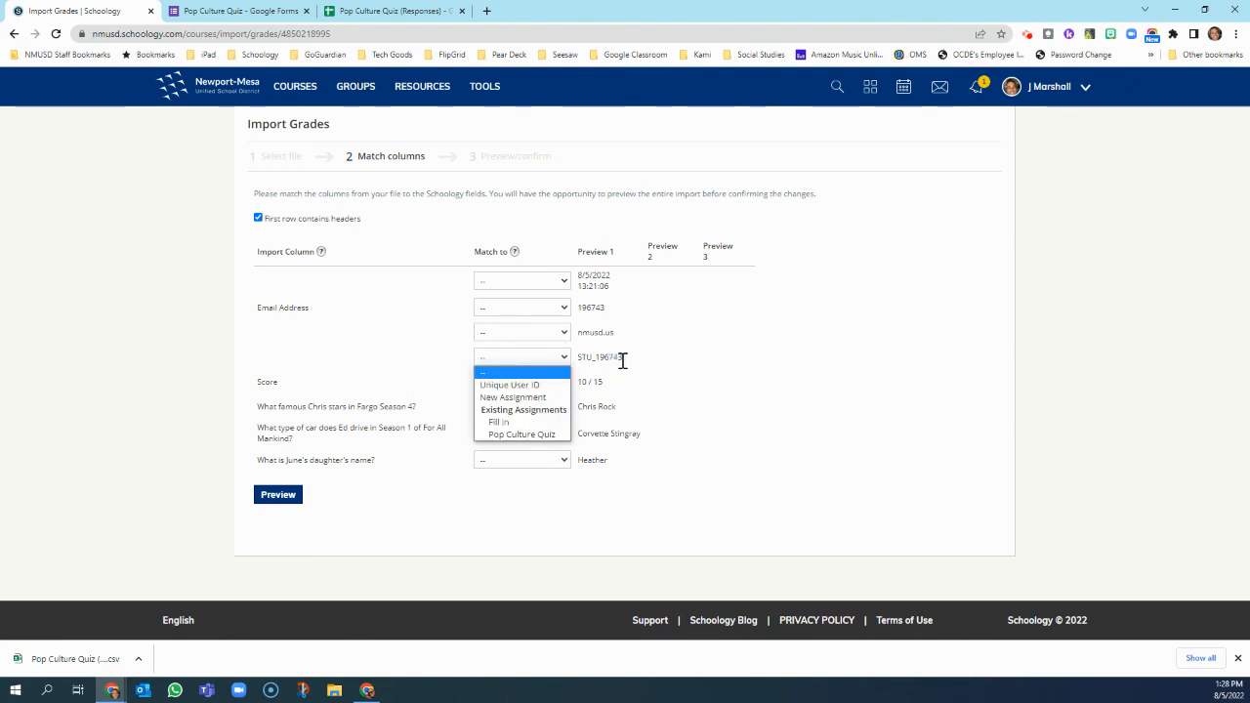
click(539, 386)
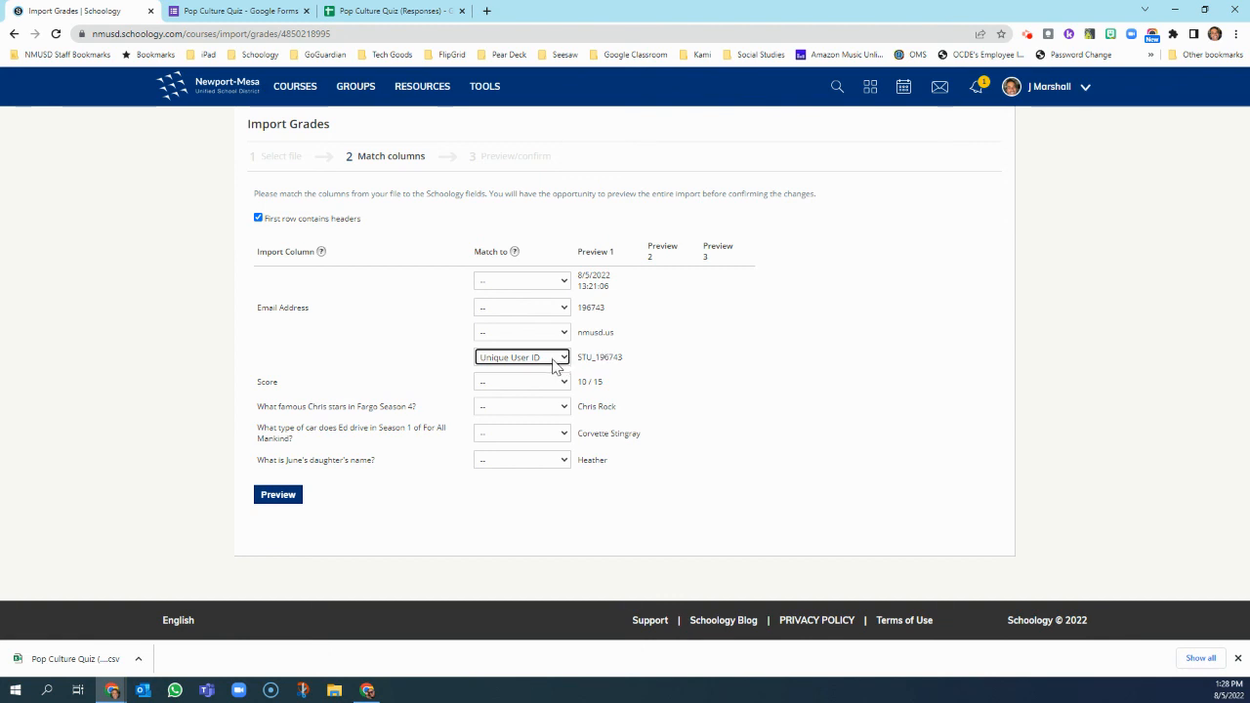
- Match the Score column to the existing assignment Pop Culture Quiz, then preview and confirm the grade import
click(565, 382)
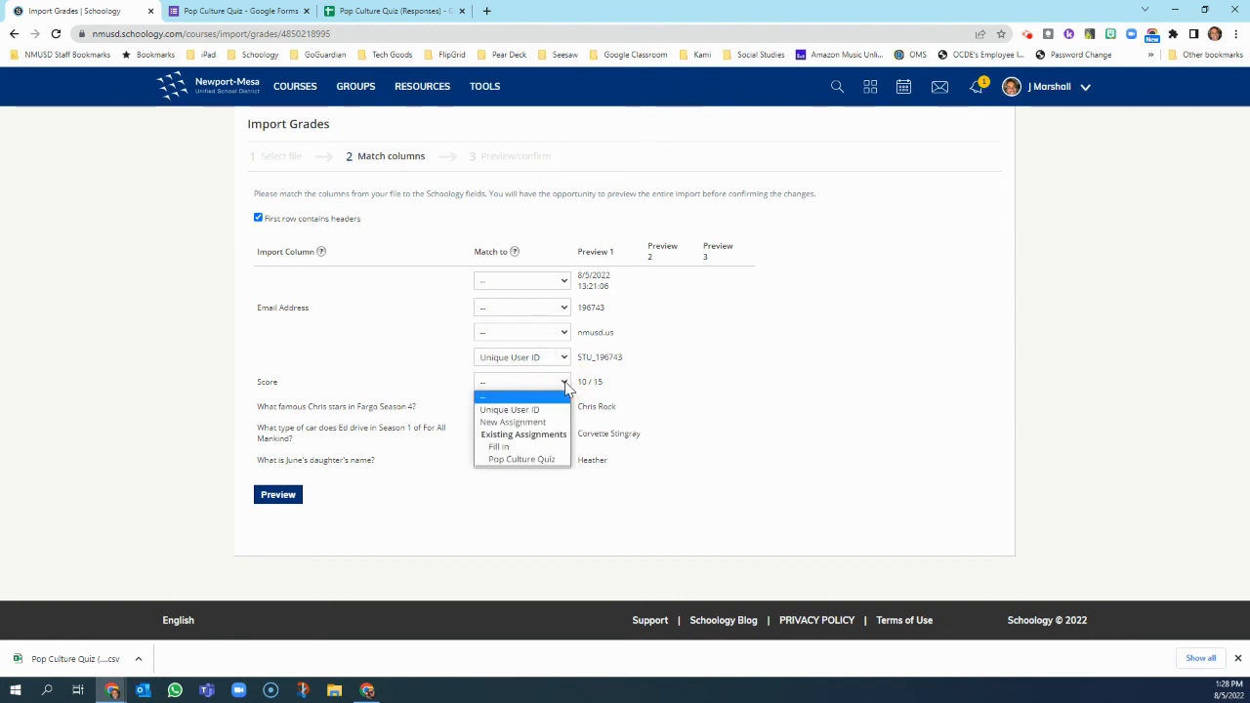
click(553, 459)
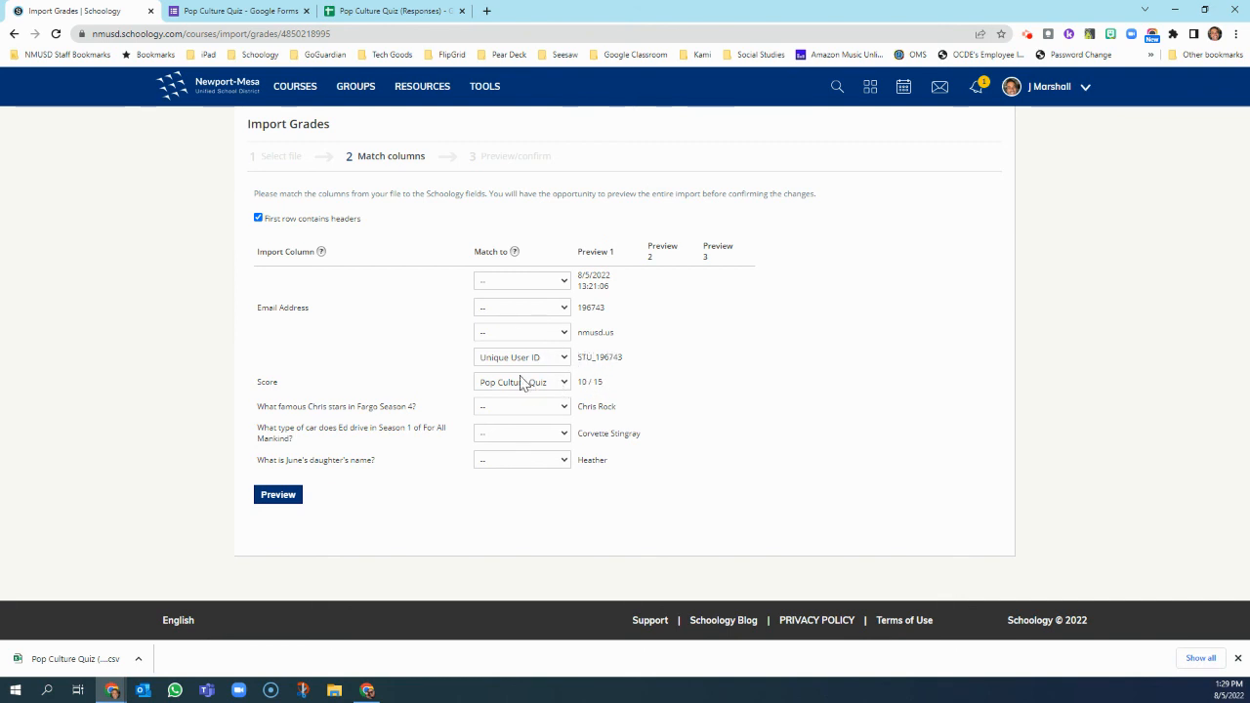
click(277, 499)
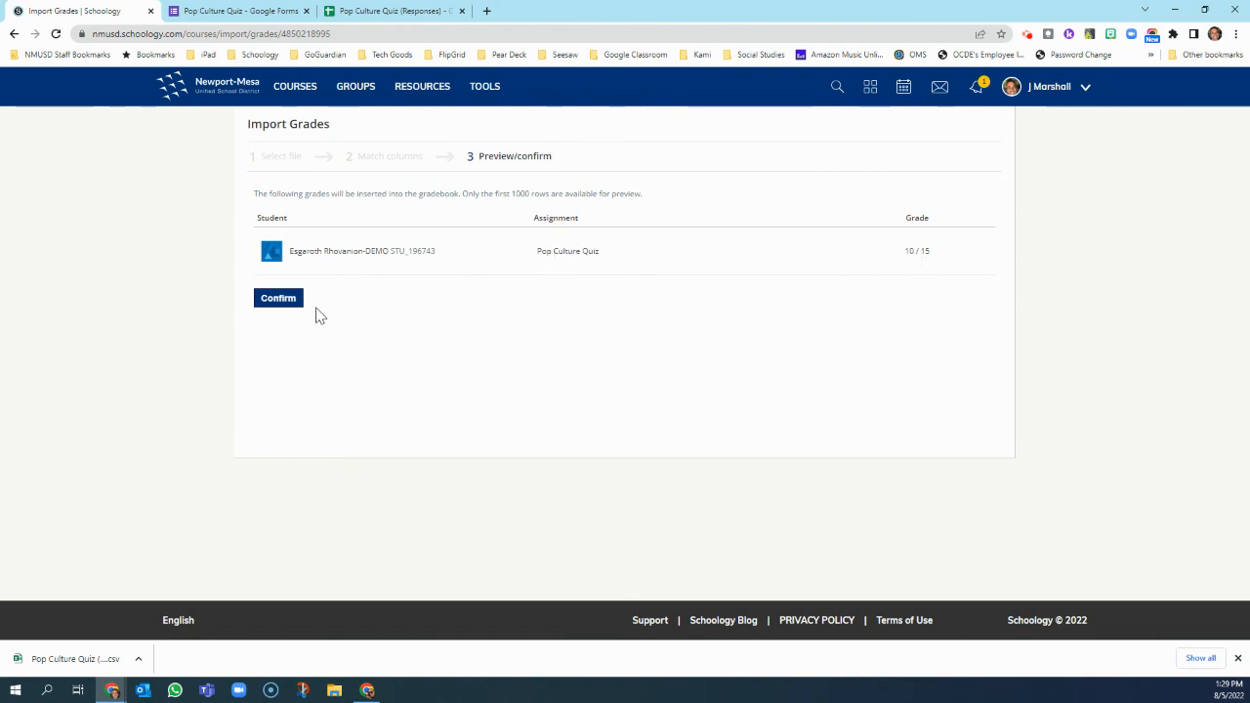
click(280, 305)
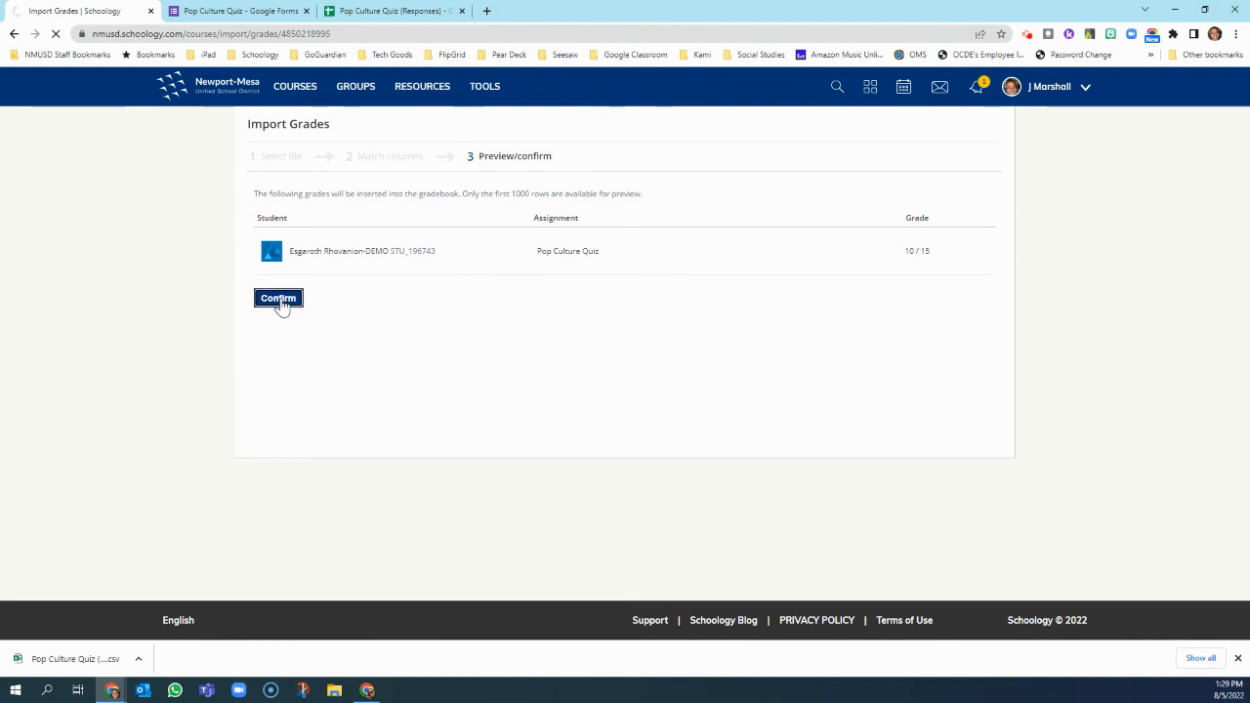